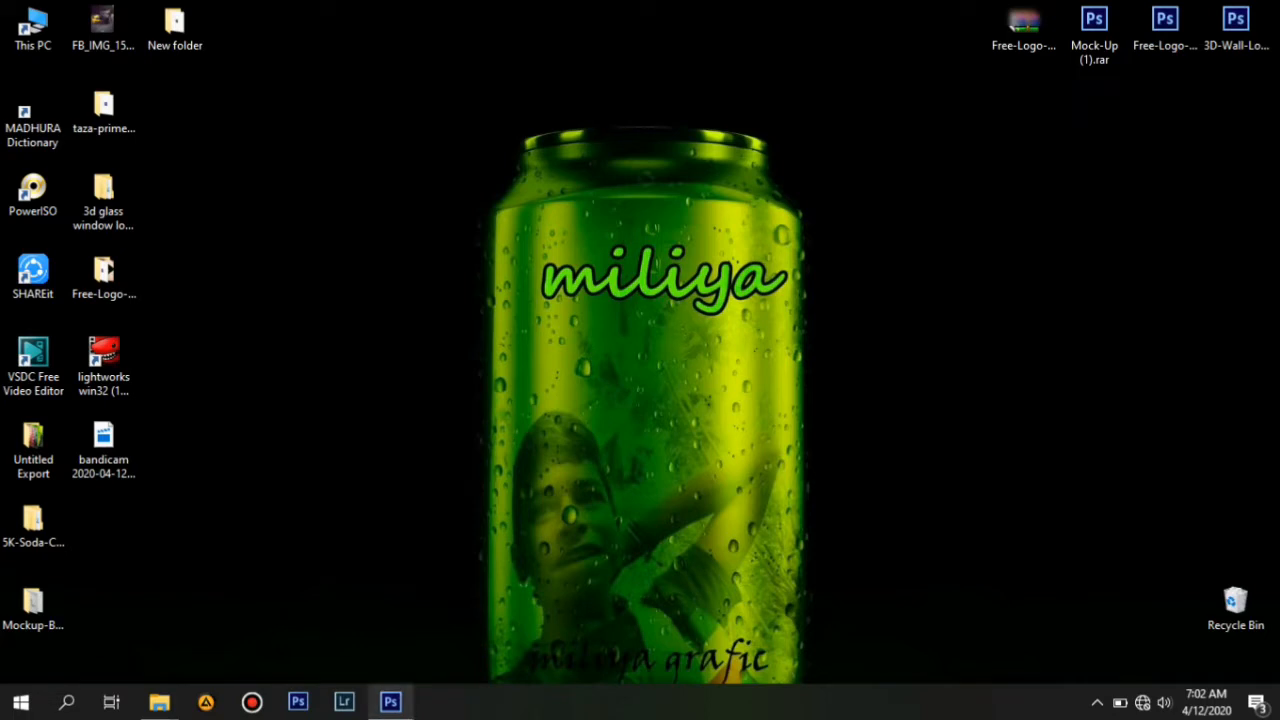
# Bring up the editor and compare the finished miliya grafic can document with the plain Can mockup document.
pyautogui.moveTo(390, 702)
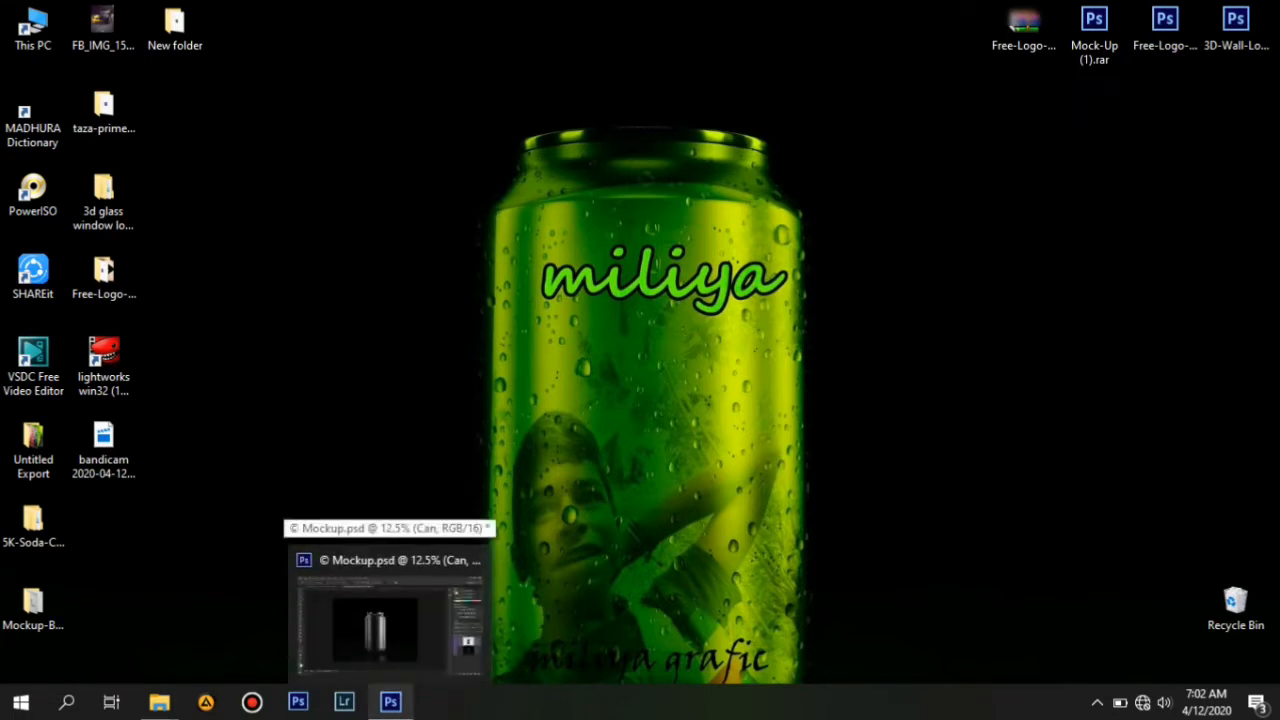
pyautogui.click(388, 610)
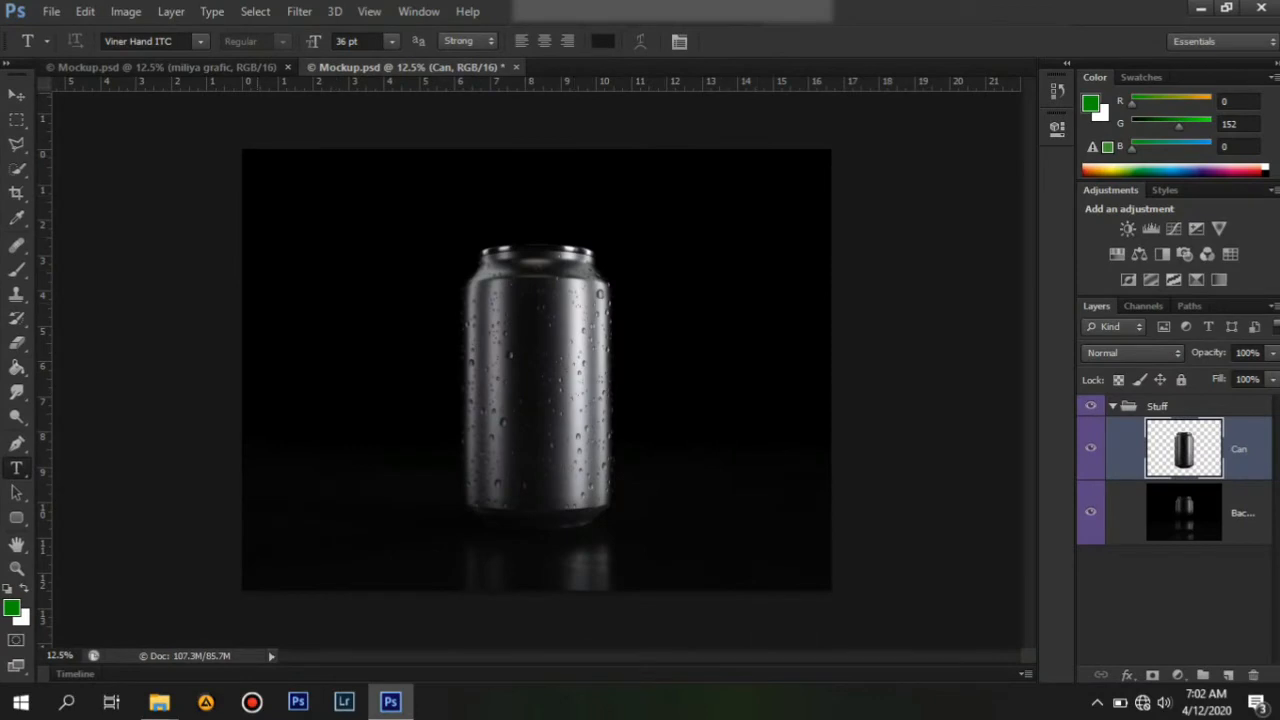
pyautogui.click(230, 67)
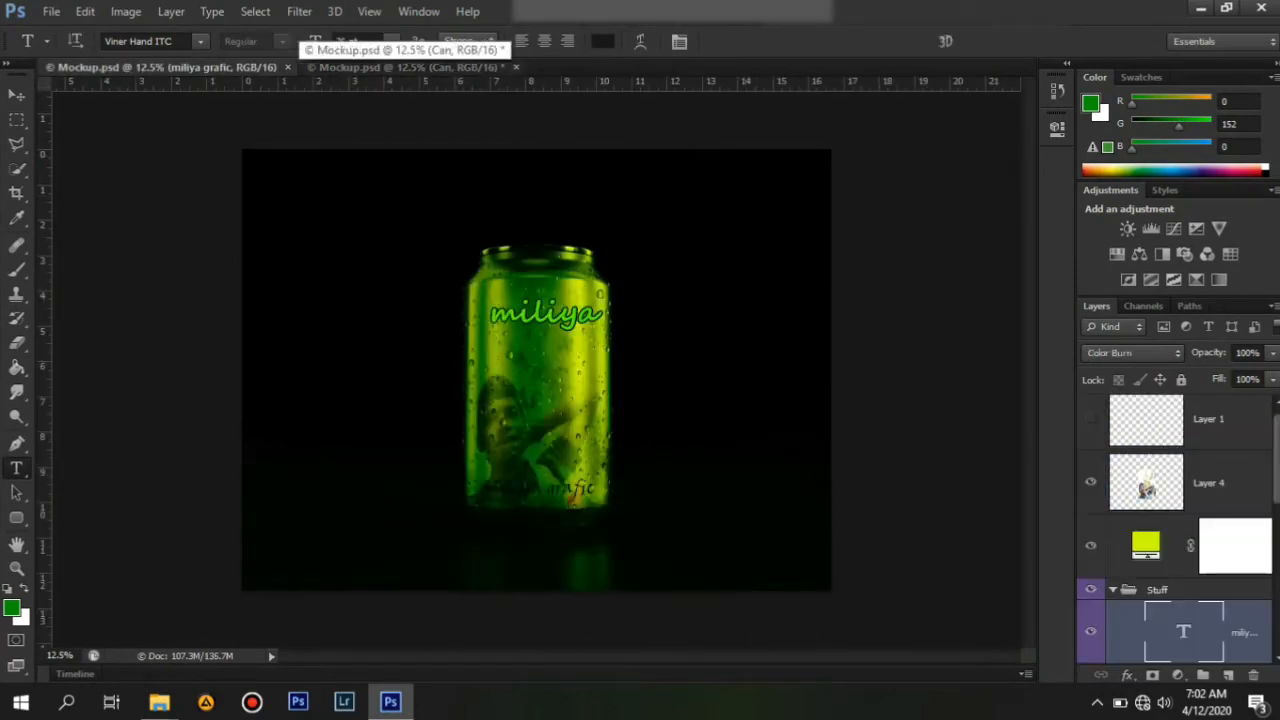
pyautogui.click(405, 67)
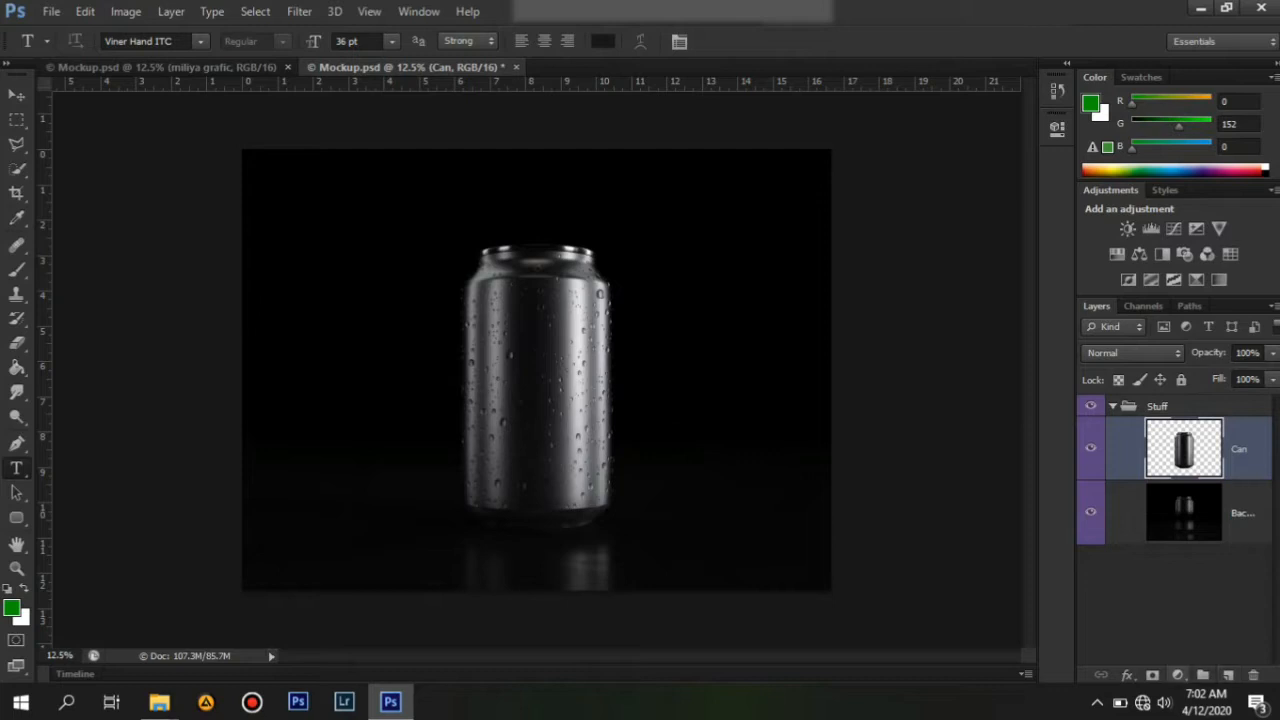
# Add a Solid Color fill layer above the can, set to magenta ff00ea.
pyautogui.click(1178, 675)
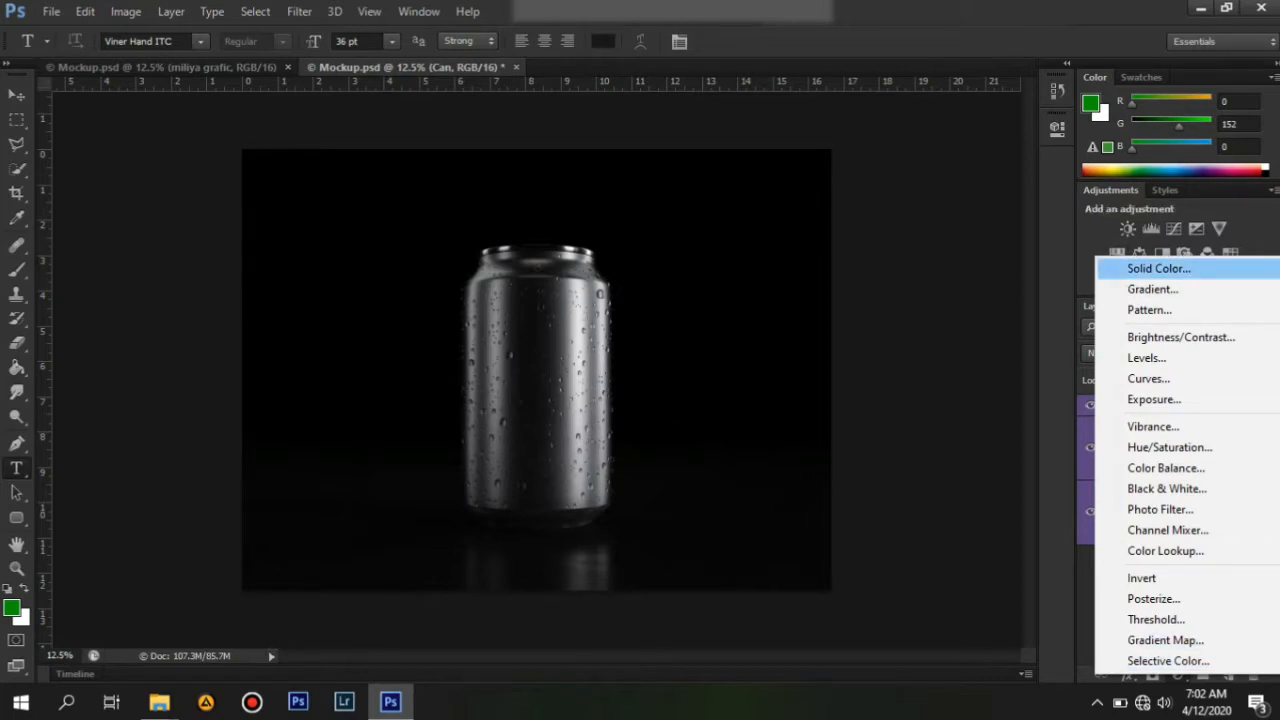
pyautogui.click(1158, 268)
pyautogui.moveTo(180, 413); pyautogui.dragTo(261, 299)
pyautogui.moveTo(283, 459); pyautogui.dragTo(283, 337)
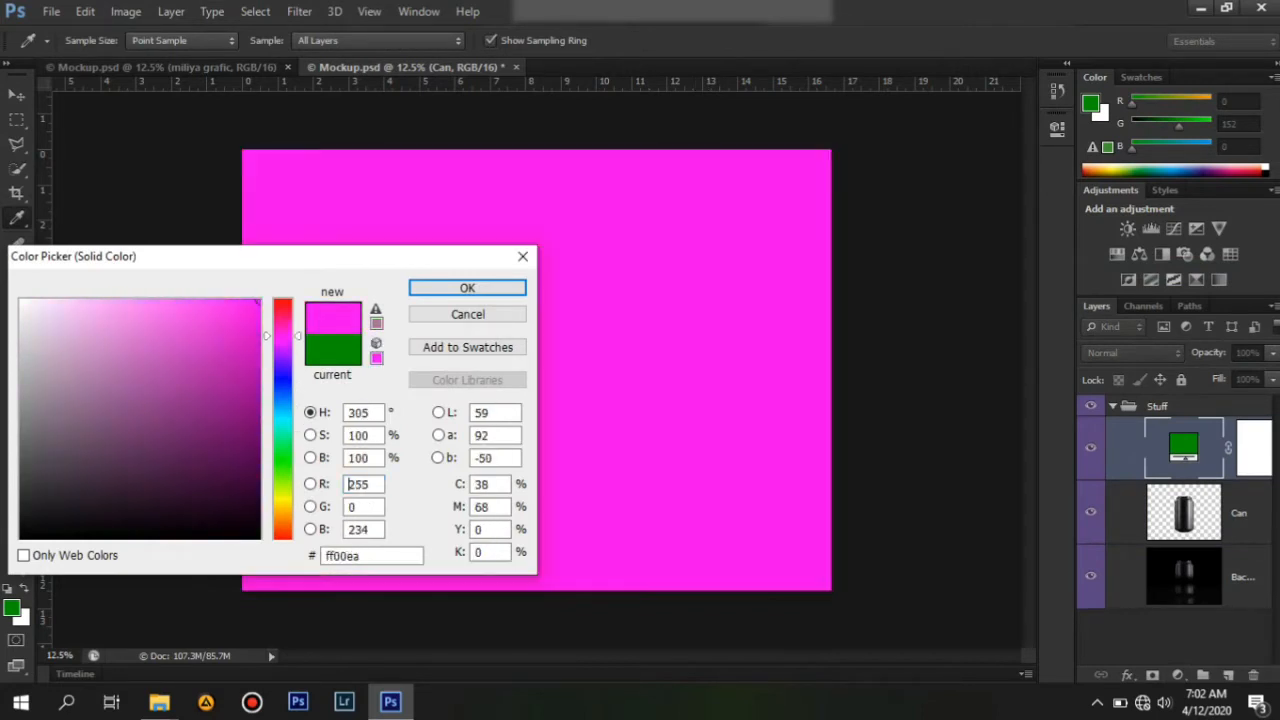
pyautogui.press('Return')
pyautogui.press('t')
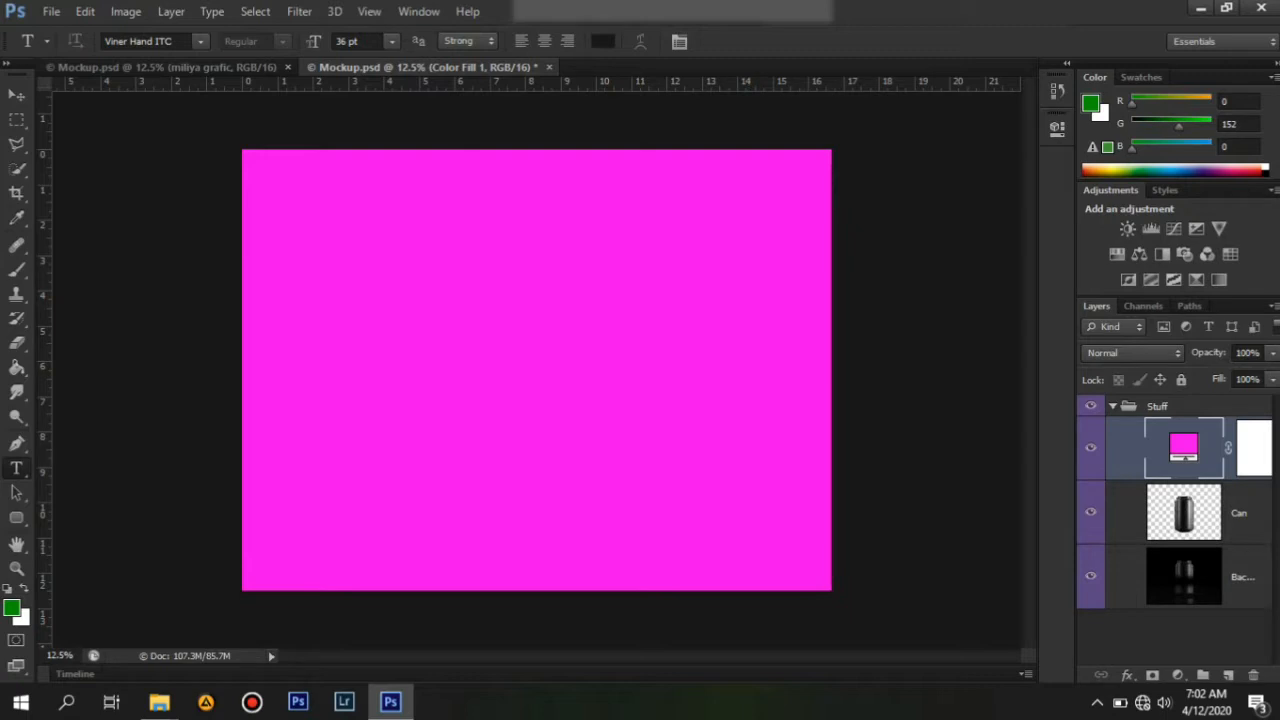
# Set the magenta fill layer's blend mode to Linear Burn.
pyautogui.click(1132, 353)
pyautogui.click(1132, 354)
pyautogui.click(1132, 353)
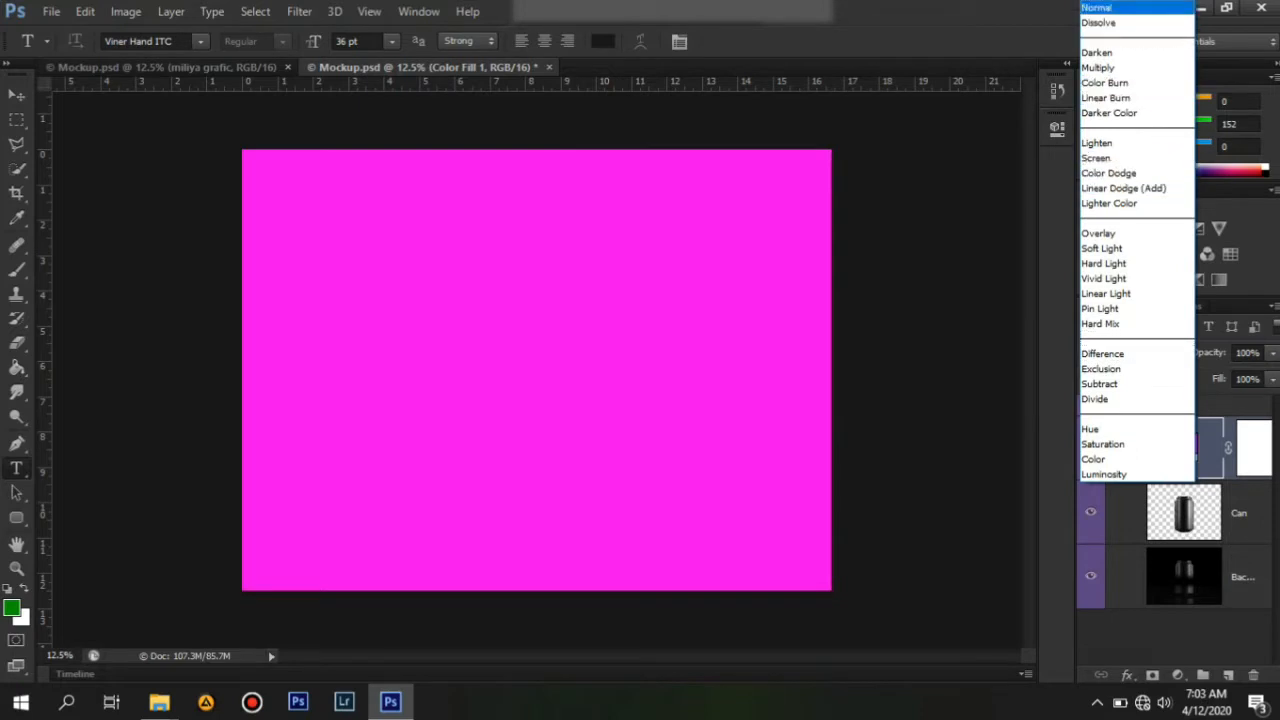
pyautogui.press('Down')
pyautogui.press('Down')
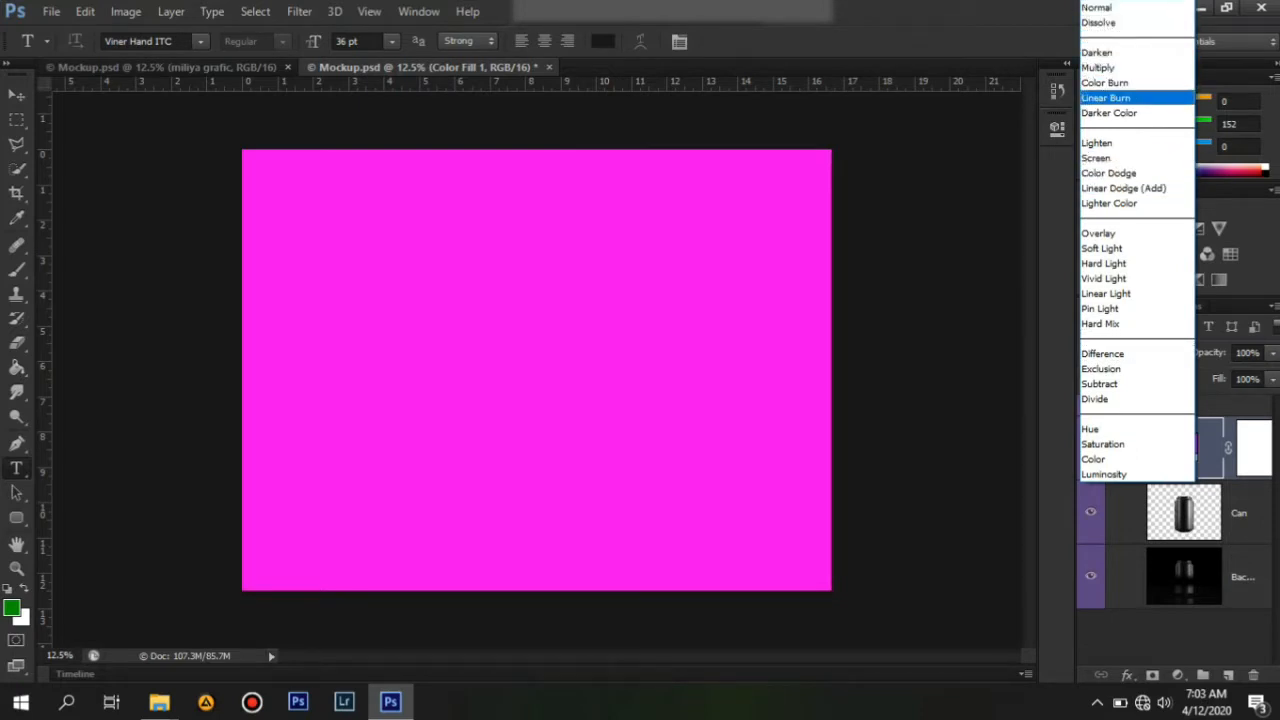
pyautogui.click(1092, 99)
pyautogui.click(1092, 99)
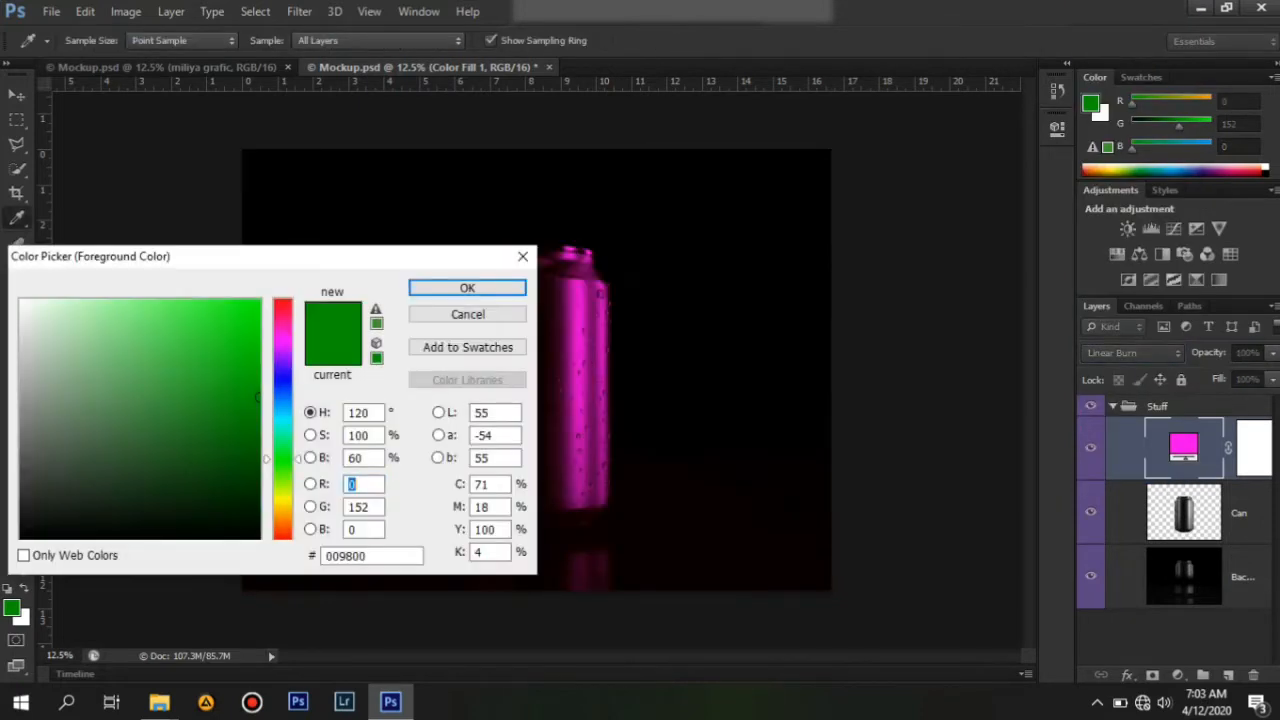
pyautogui.press('Return')
pyautogui.press('t')
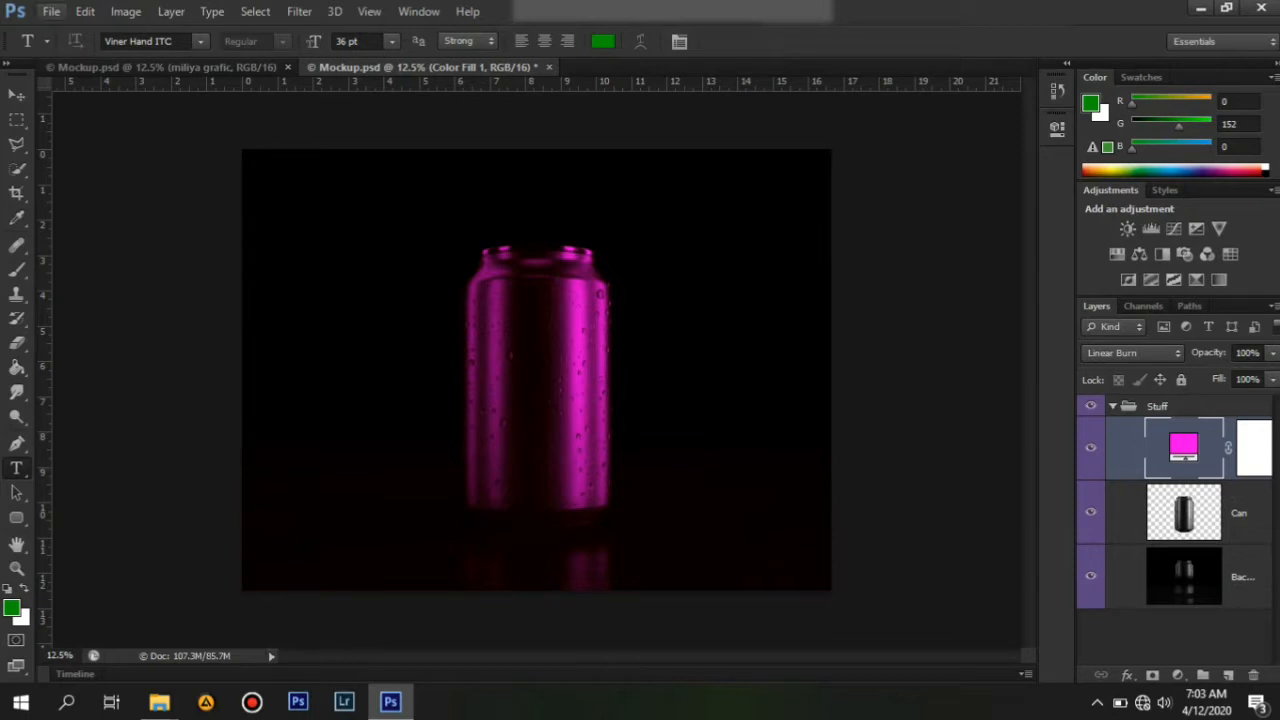
# Open the photo 20200327_142211 from the E: drive.
pyautogui.click(51, 11)
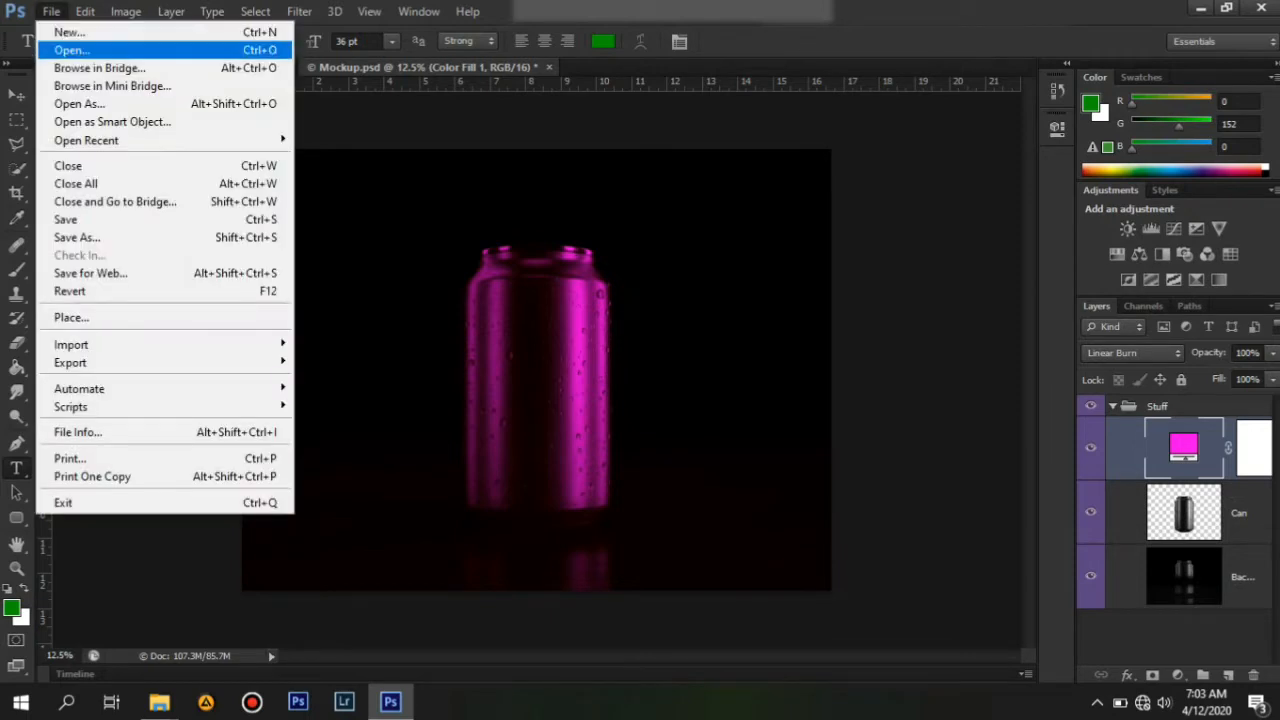
pyautogui.click(72, 50)
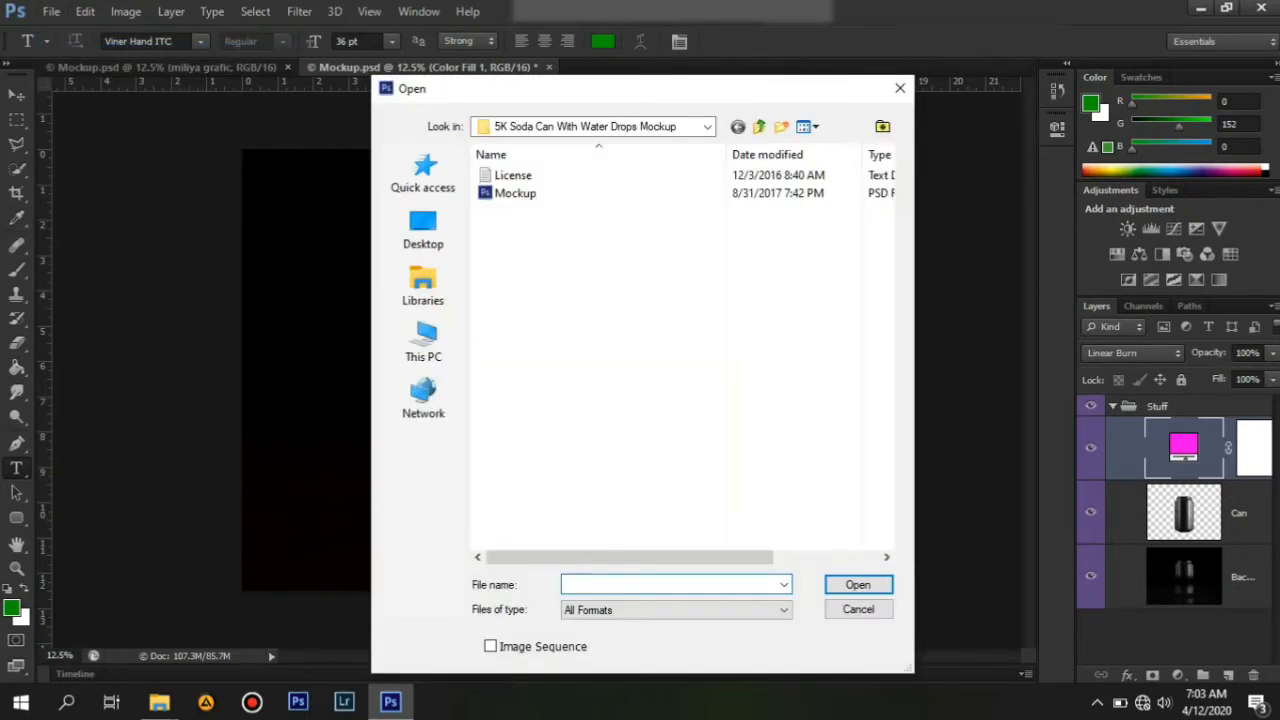
pyautogui.click(423, 340)
pyautogui.scroll(-5, 600, 380)
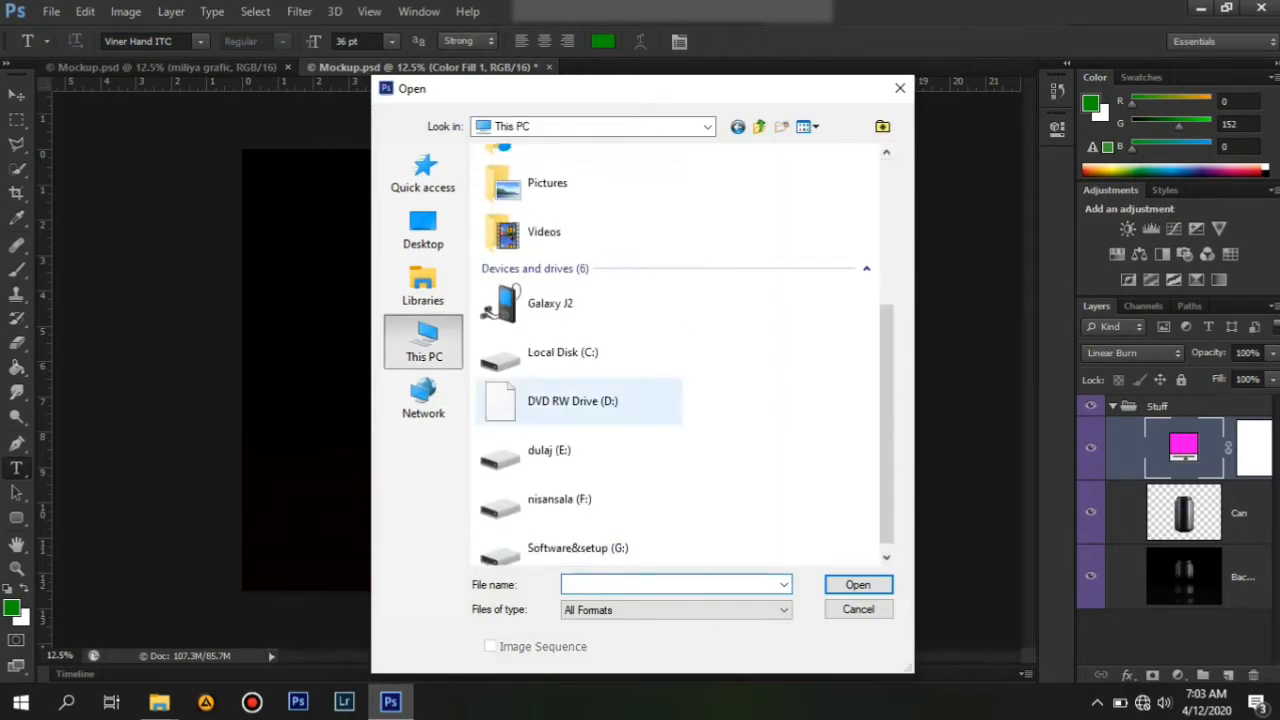
pyautogui.doubleClick(549, 440)
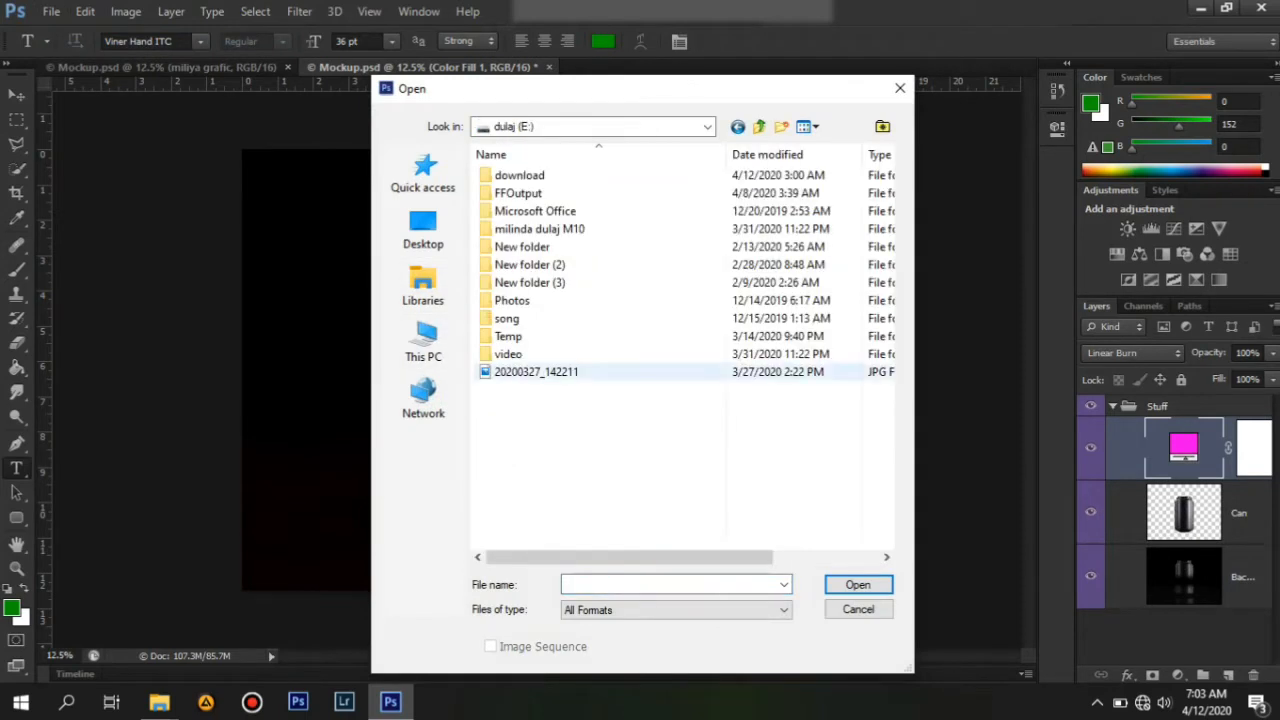
pyautogui.doubleClick(530, 371)
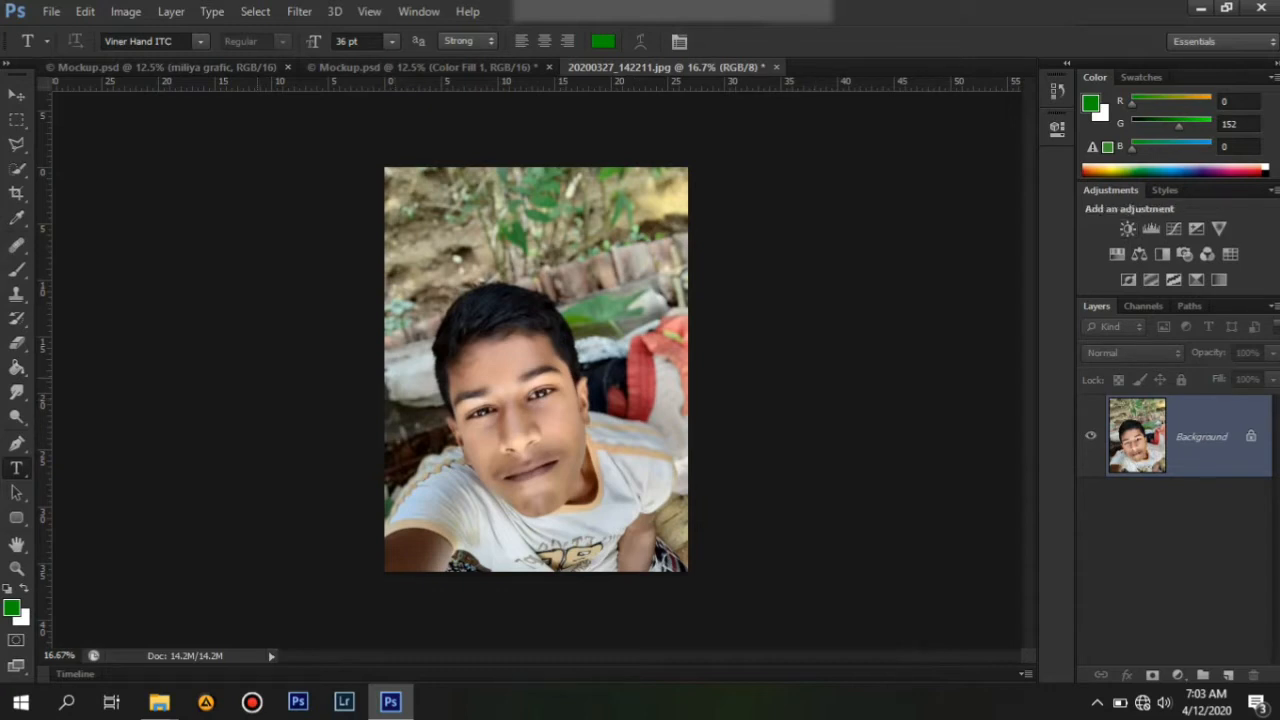
# Save the opened photo as a JPEG at Maximum quality 12.
pyautogui.click(51, 11)
pyautogui.click(51, 11)
pyautogui.click(51, 11)
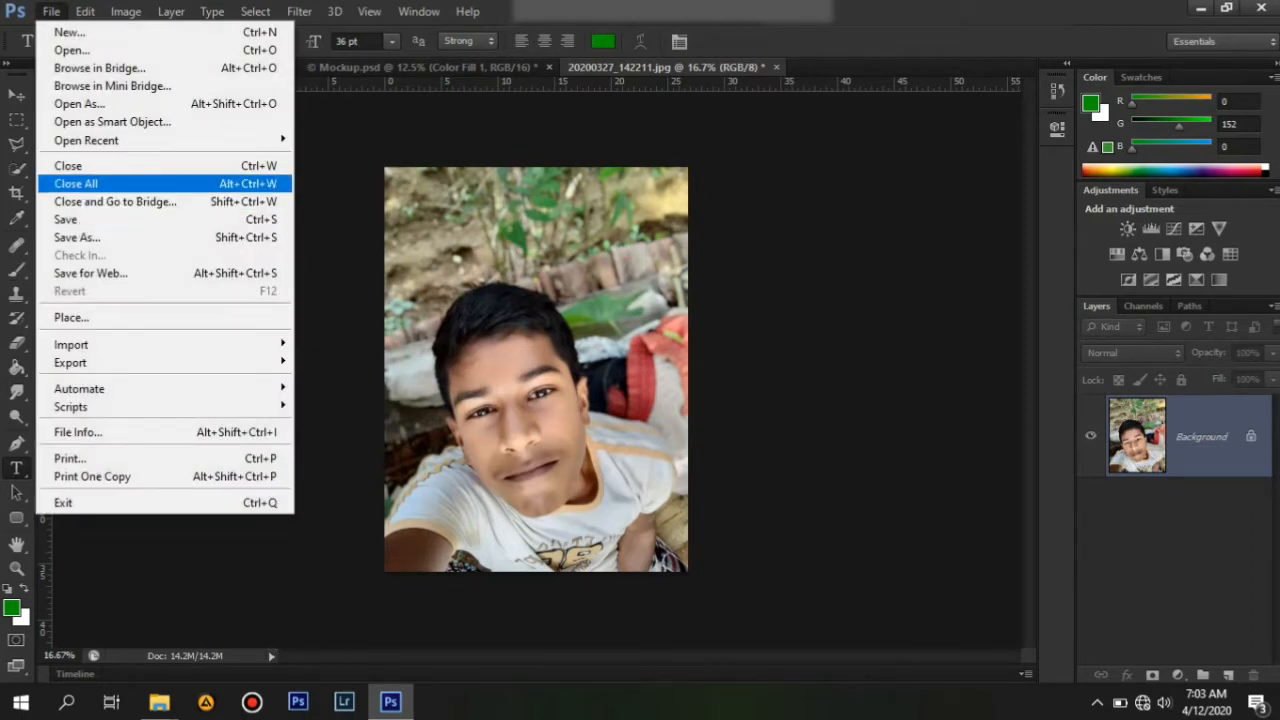
pyautogui.click(650, 398)
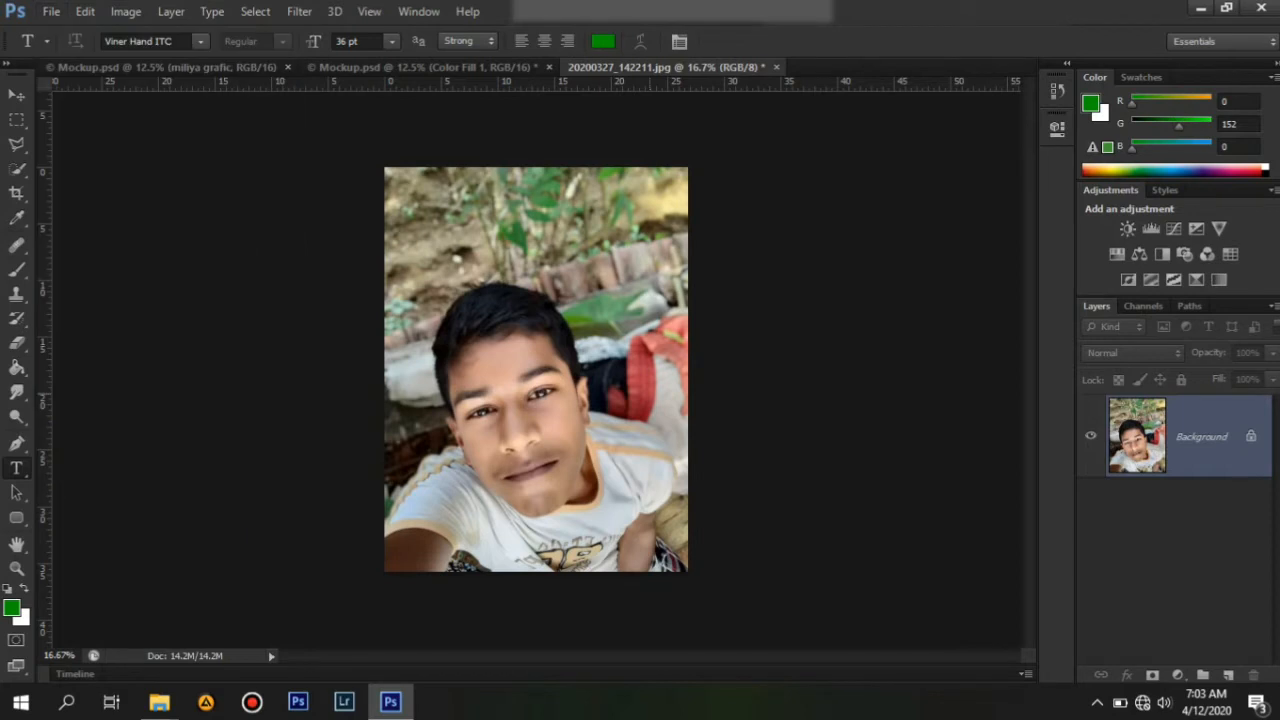
pyautogui.hotkey('ctrl', 's')
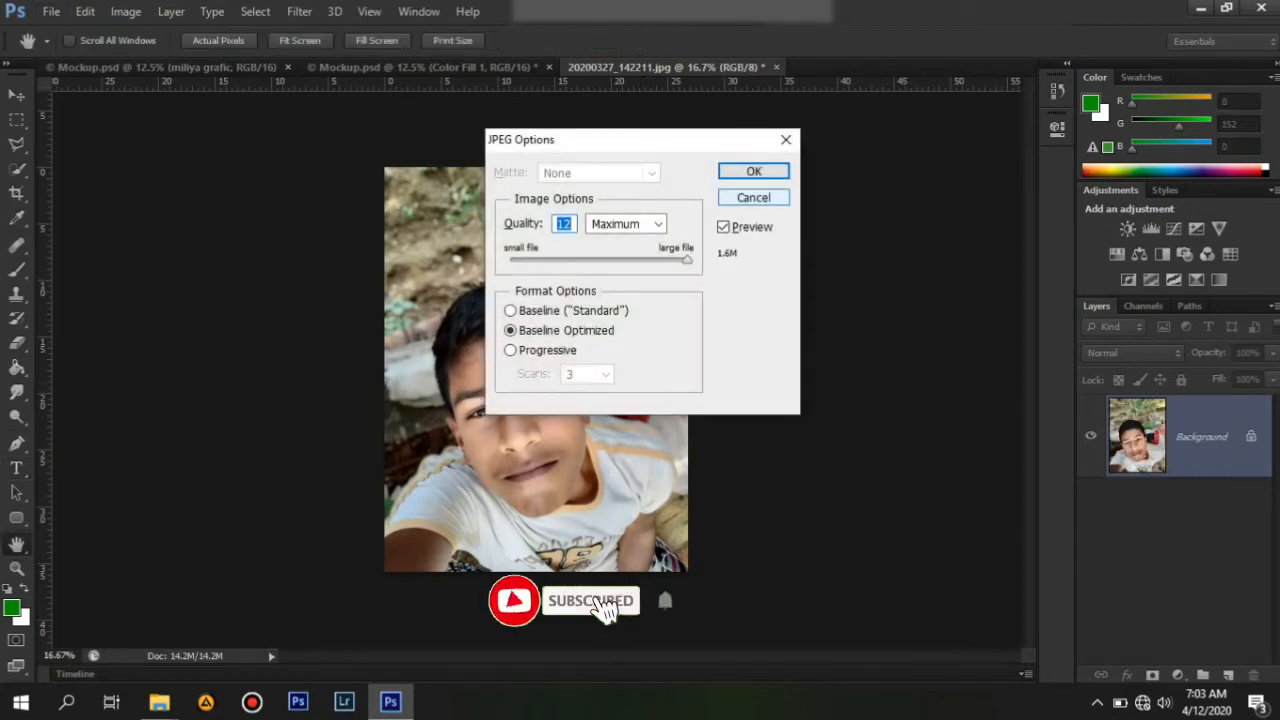
pyautogui.press('Return')
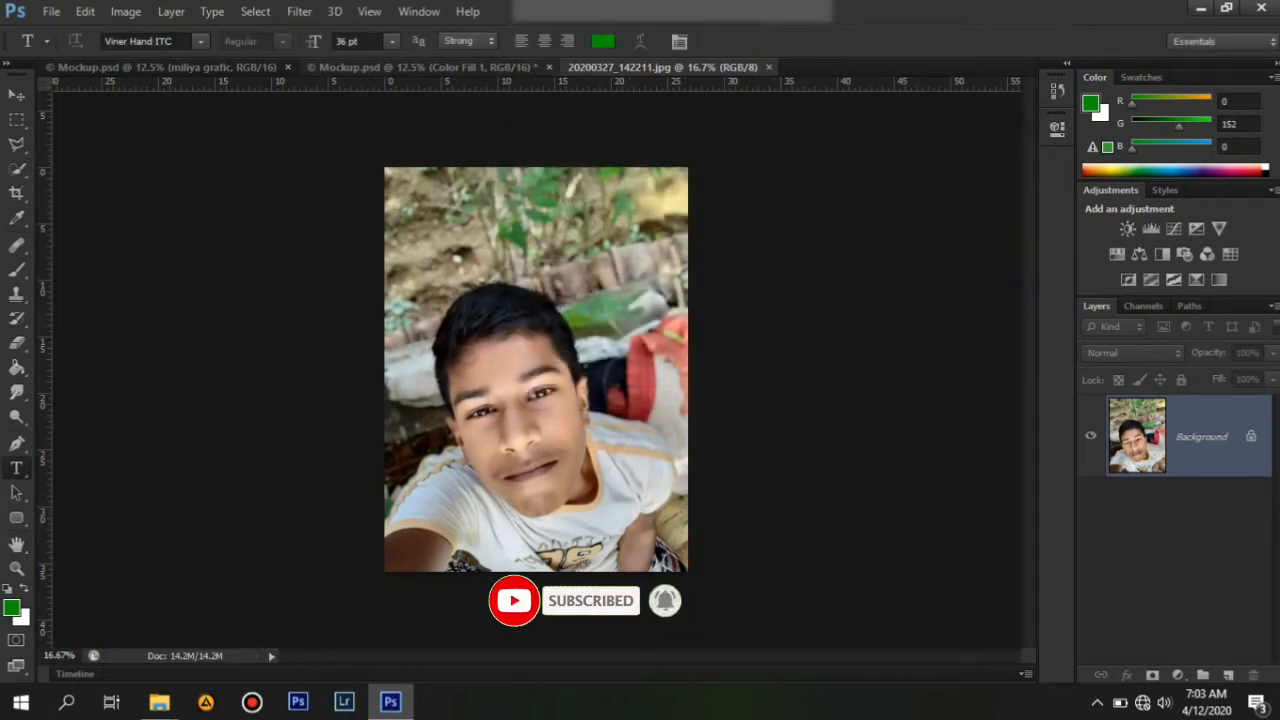
# Return to the can mockup and float the photo's document window beside it.
pyautogui.hotkey('ctrl', 'shift', 'Tab')
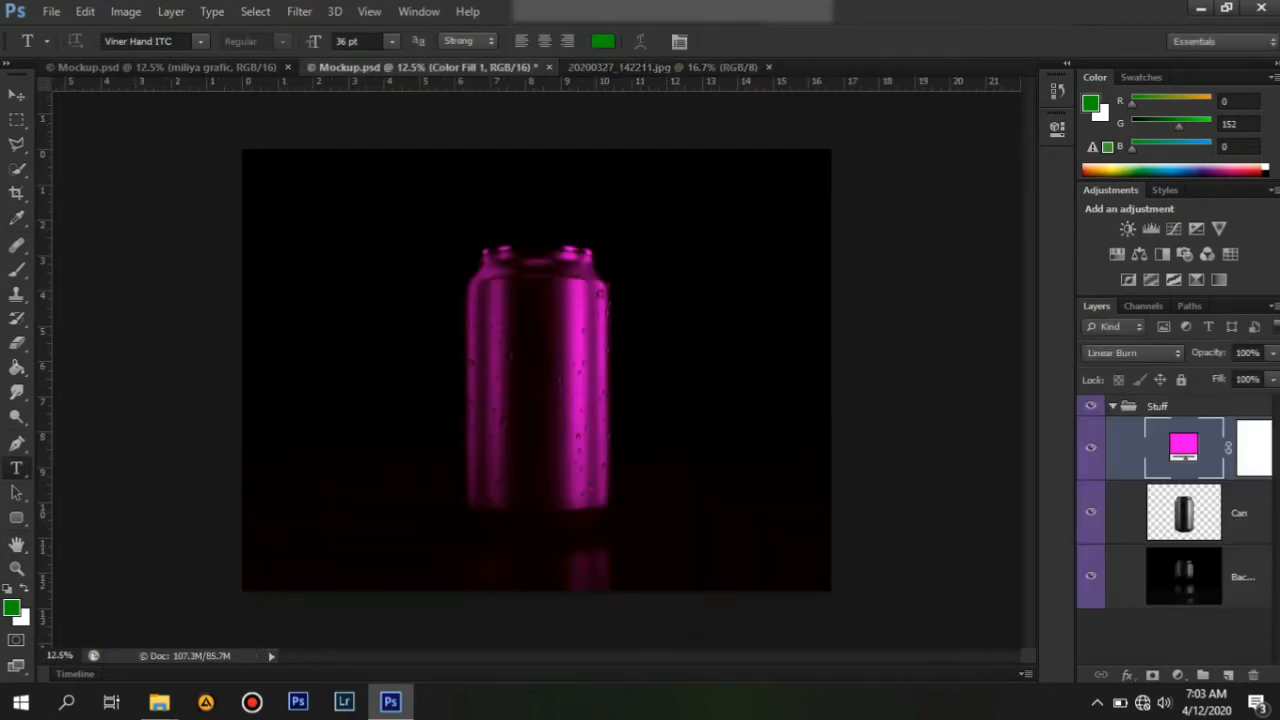
pyautogui.moveTo(662, 67); pyautogui.dragTo(699, 128)
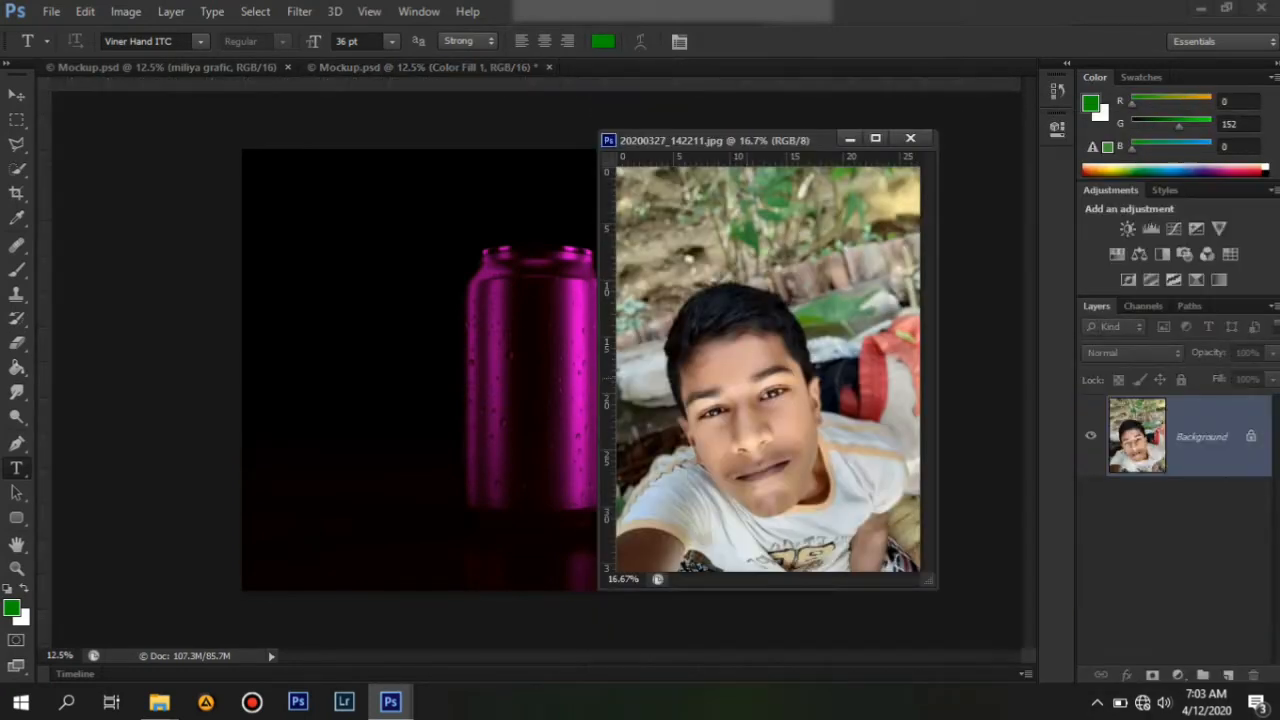
pyautogui.moveTo(658, 378); pyautogui.dragTo(748, 378)
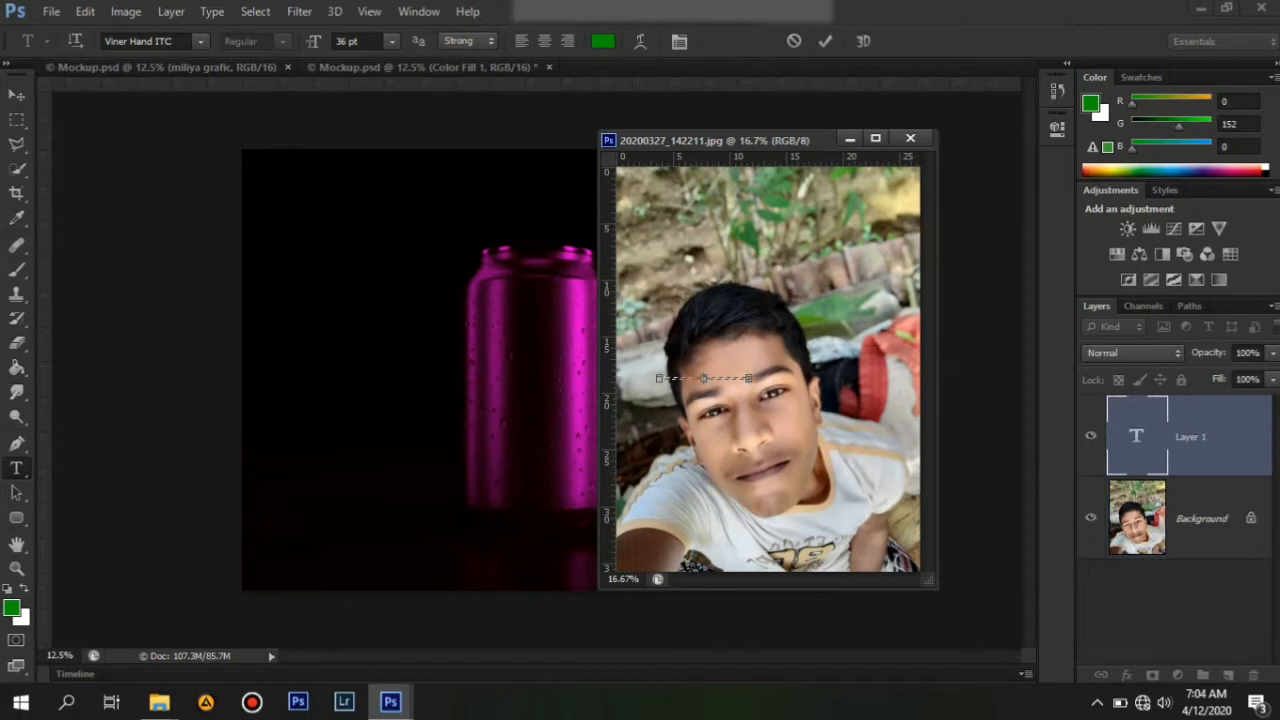
pyautogui.click(16, 94)
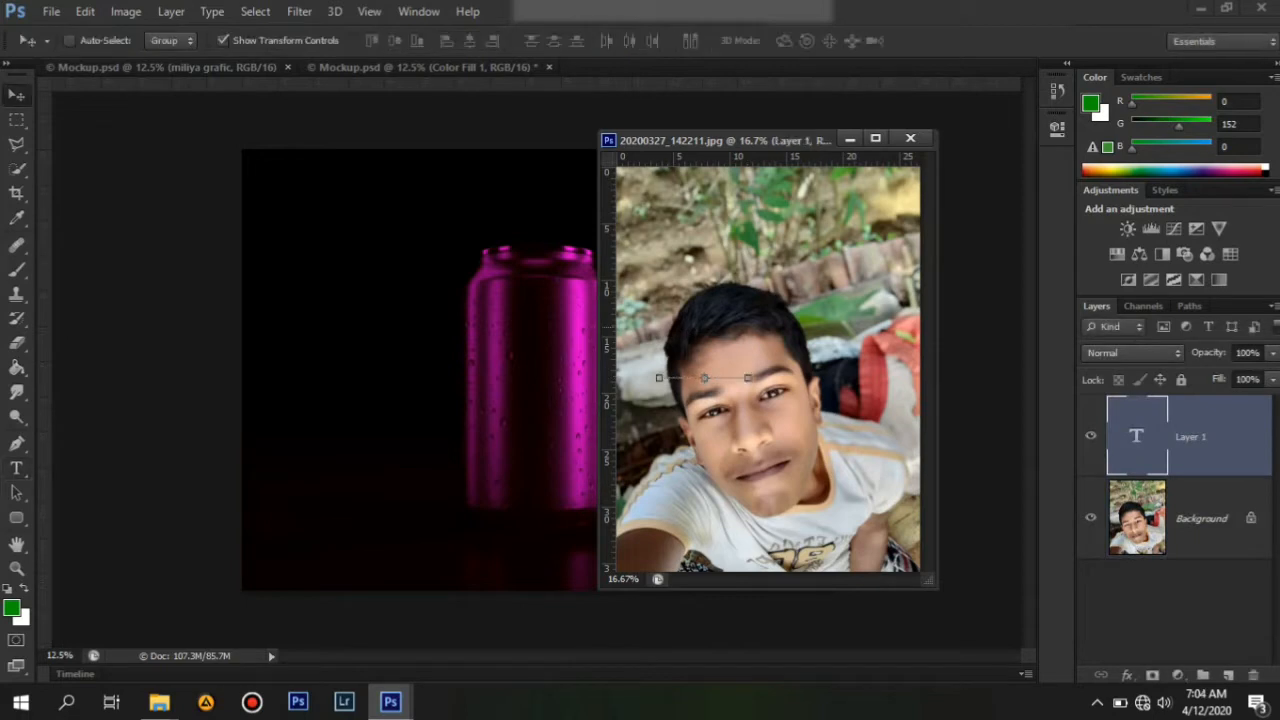
pyautogui.moveTo(698, 298); pyautogui.dragTo(477, 301)
pyautogui.click(850, 139)
pyautogui.moveTo(704, 378); pyautogui.dragTo(531, 349)
pyautogui.hotkey('ctrl', 't')
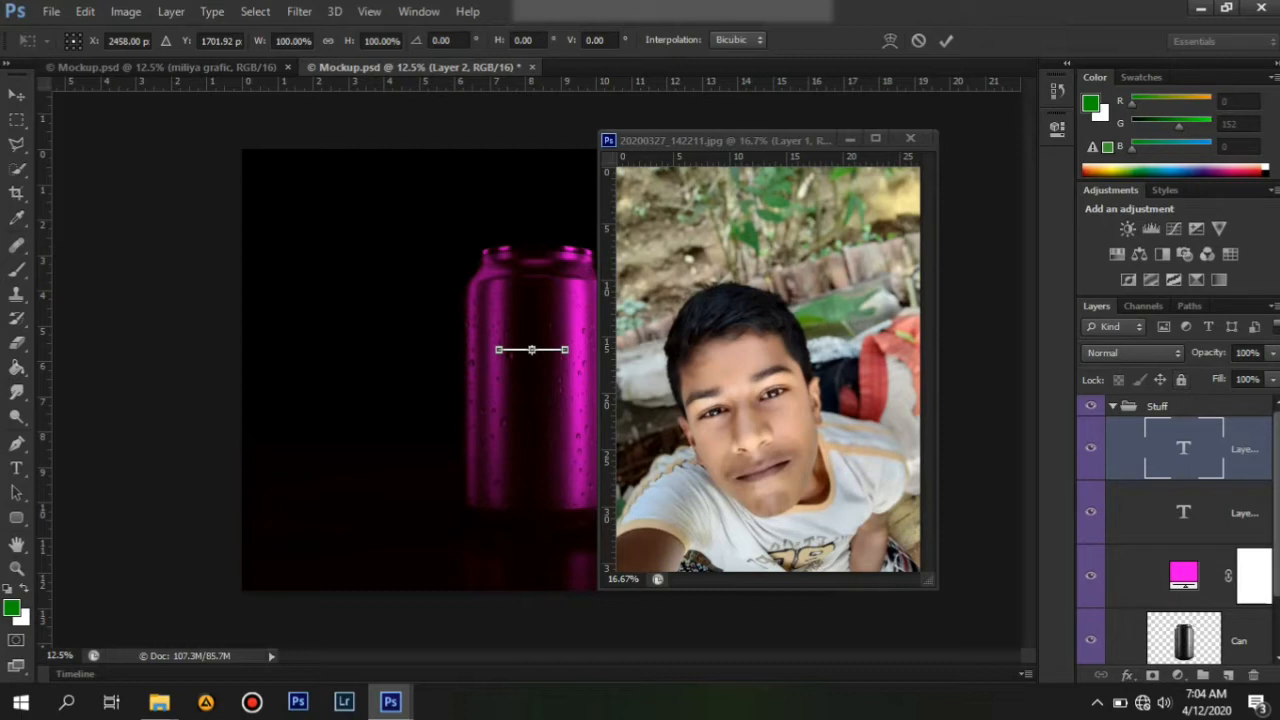
pyautogui.press('Escape')
pyautogui.click(850, 139)
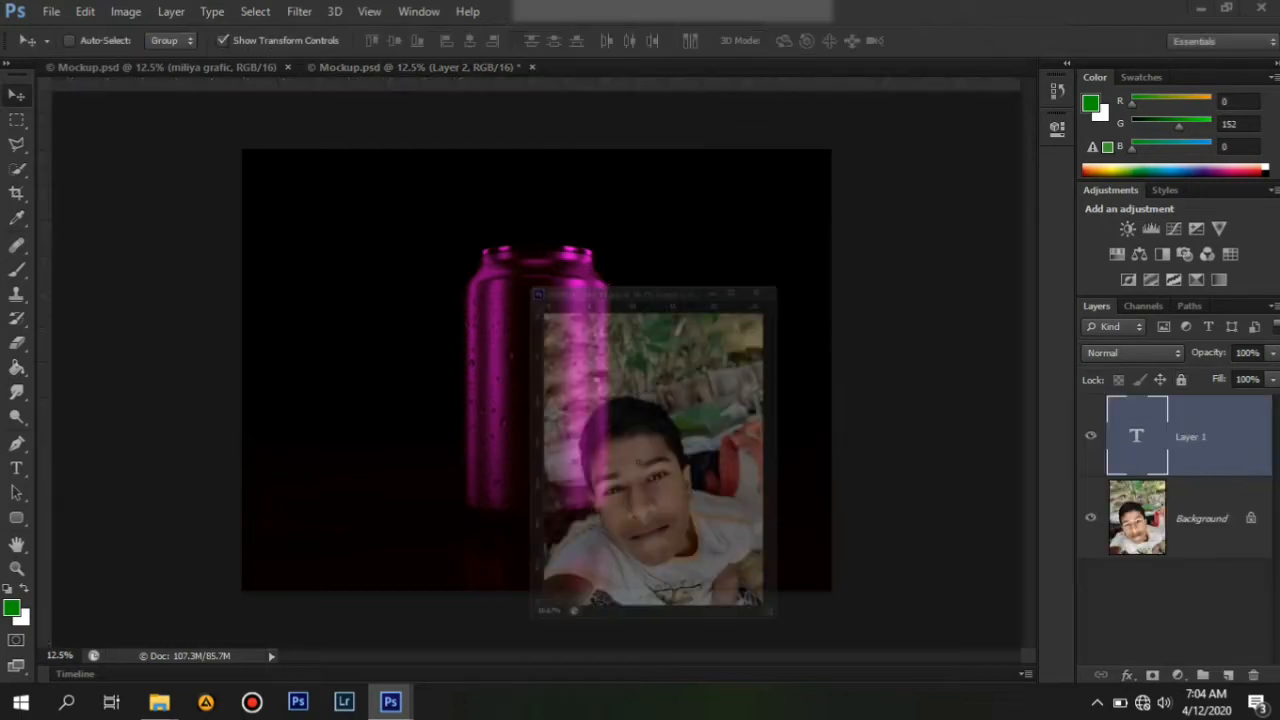
pyautogui.press('Delete')
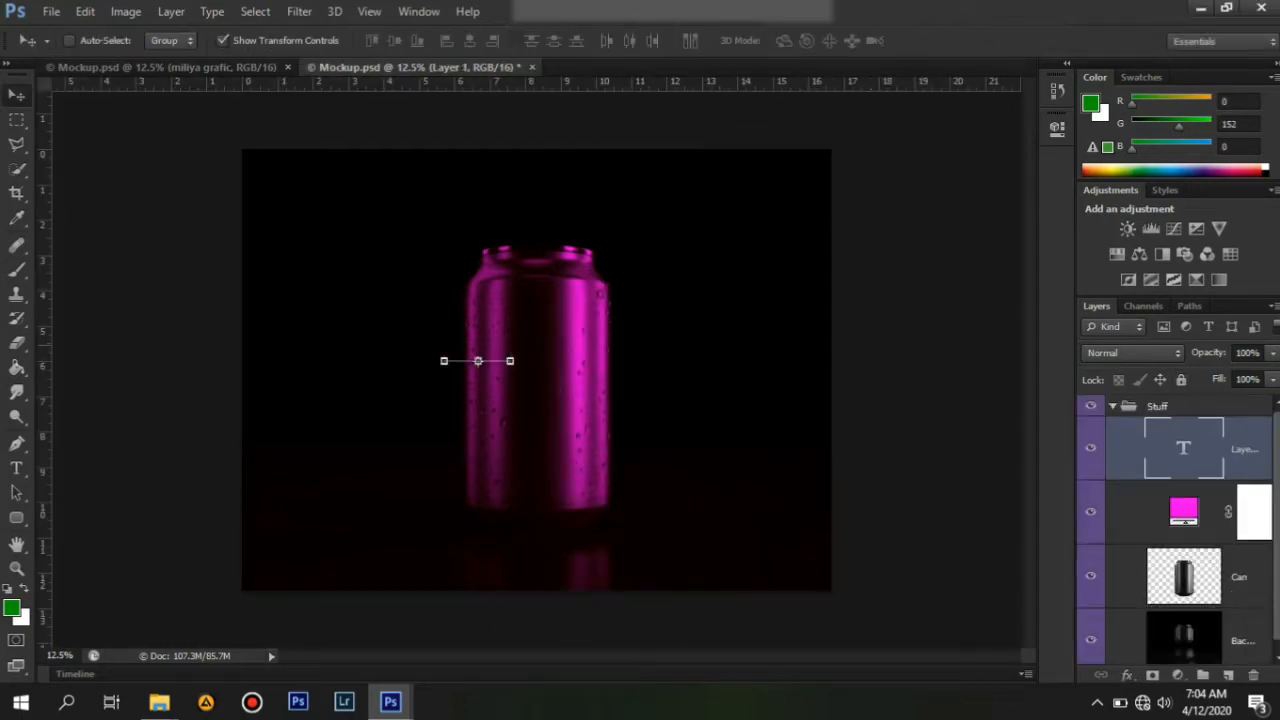
pyautogui.press('Delete')
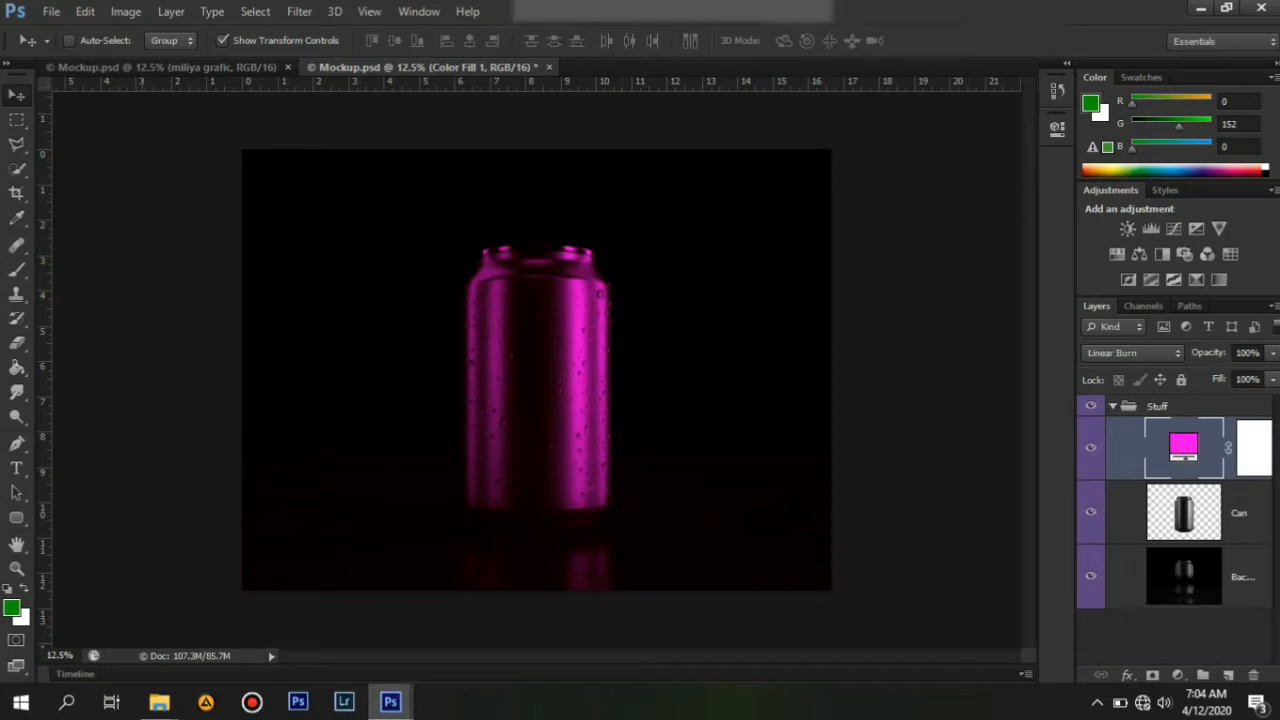
# Delete the stray empty text layer from the photo document.
pyautogui.moveTo(390, 701)
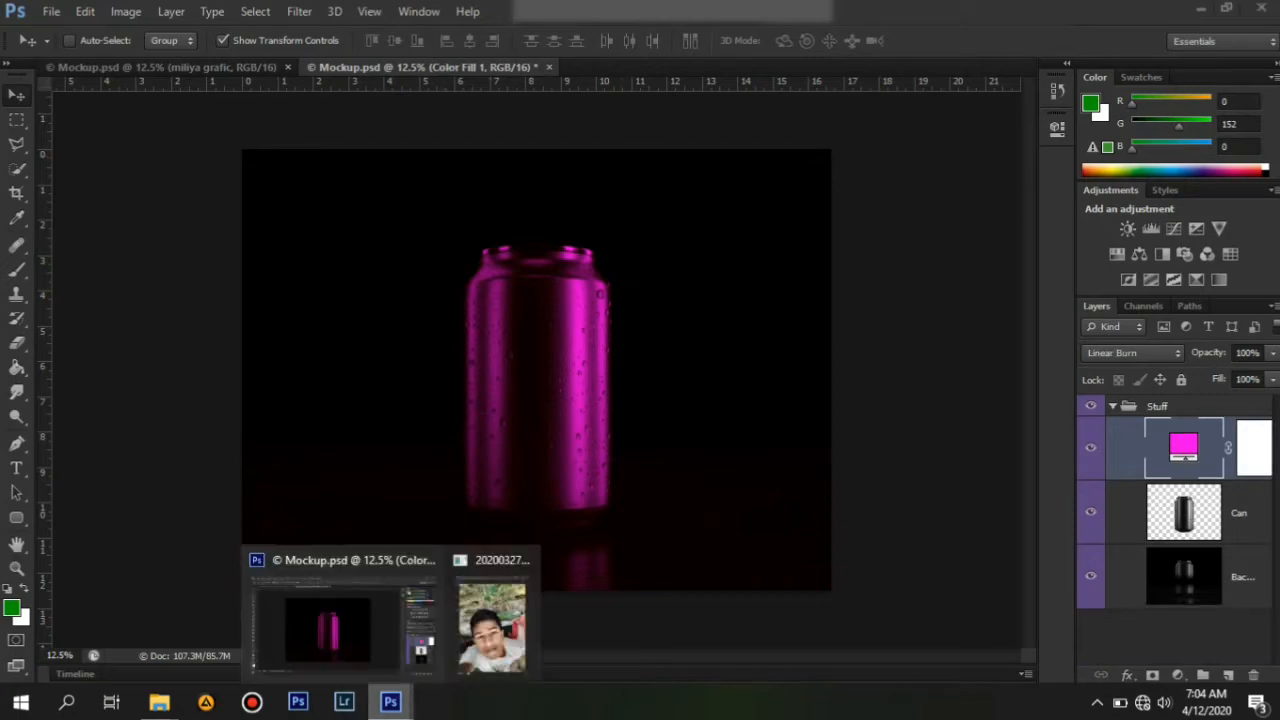
pyautogui.click(486, 634)
pyautogui.moveTo(748, 368); pyautogui.dragTo(545, 389)
pyautogui.hotkey('ctrl', 't')
pyautogui.press('Return')
pyautogui.click(724, 140)
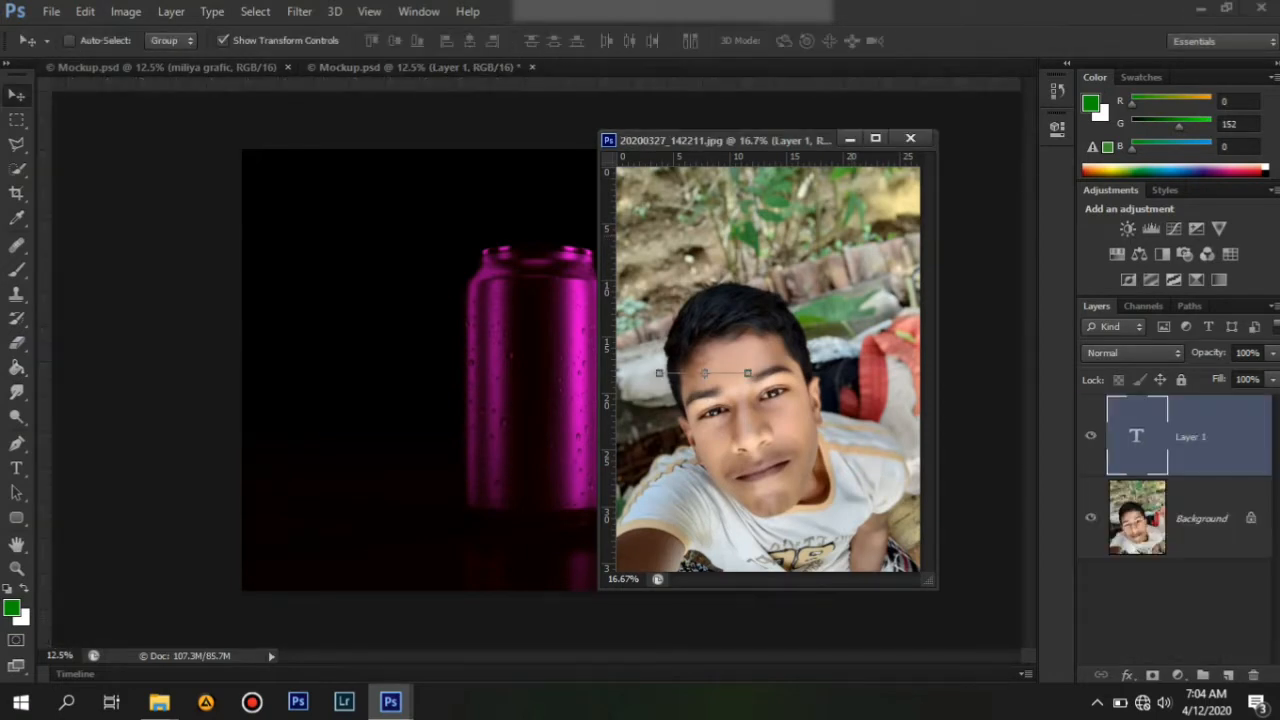
pyautogui.press('Delete')
# Move the photo into the can mockup document, accepting the bit-depth conversion, and minimize the photo window.
pyautogui.moveTo(660, 362); pyautogui.dragTo(560, 370)
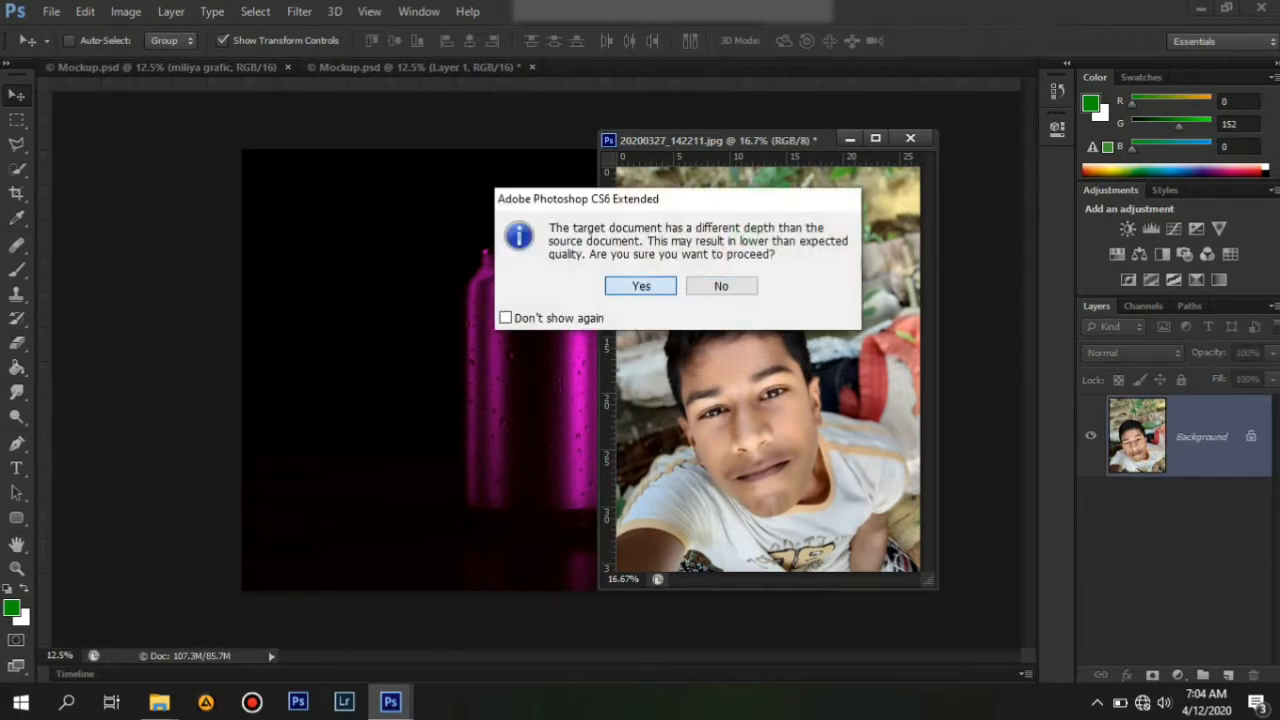
pyautogui.click(641, 286)
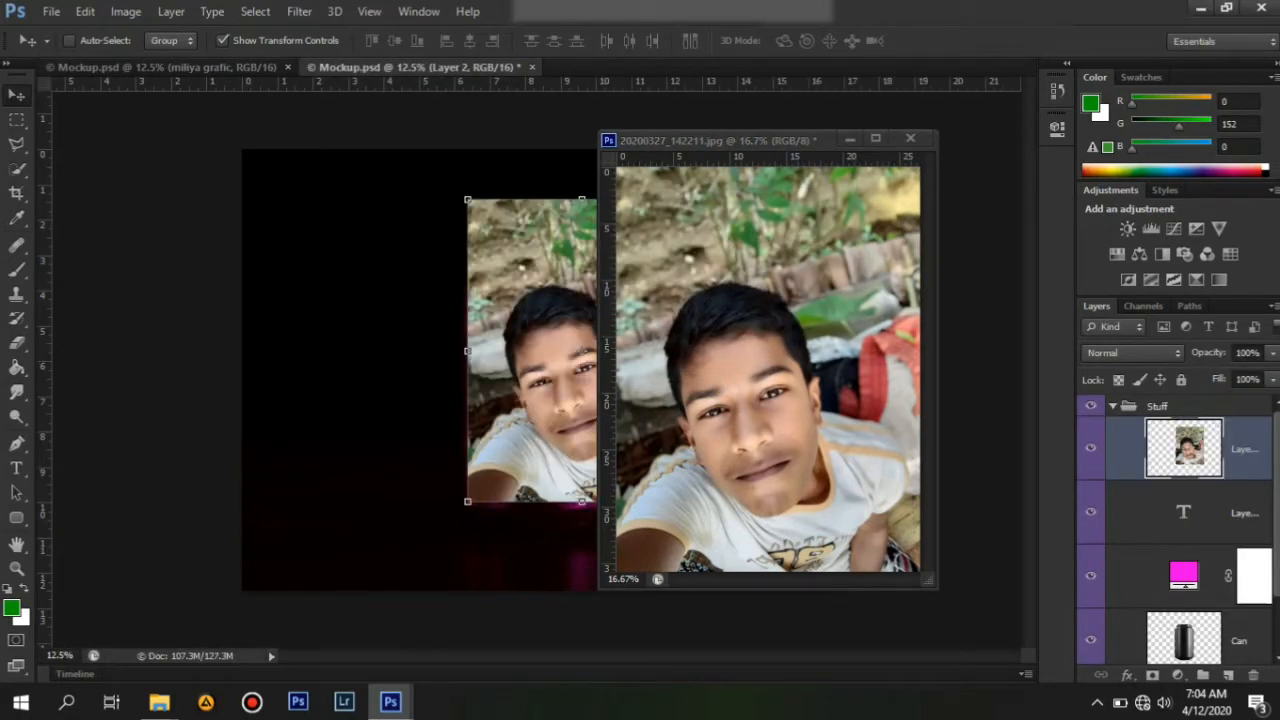
pyautogui.click(849, 139)
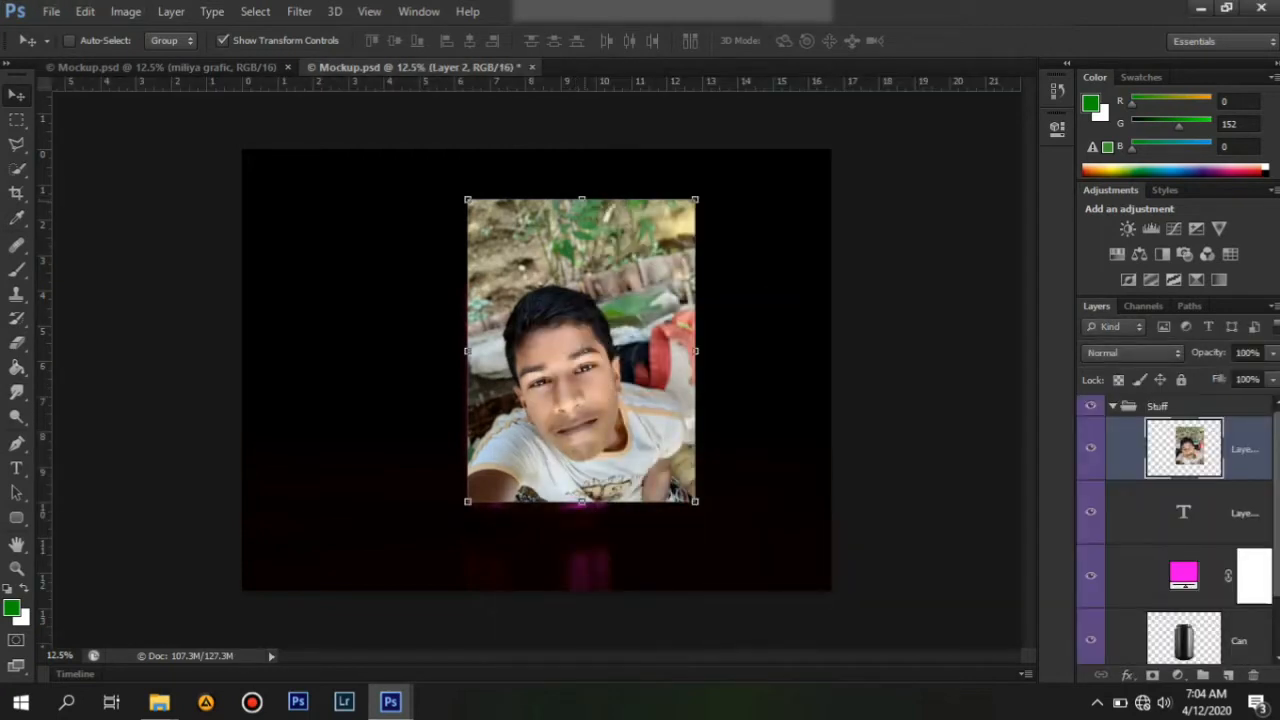
# Shrink the photo layer's height to about 73% and lower its opacity to 41%.
pyautogui.moveTo(582, 199); pyautogui.dragTo(582, 280)
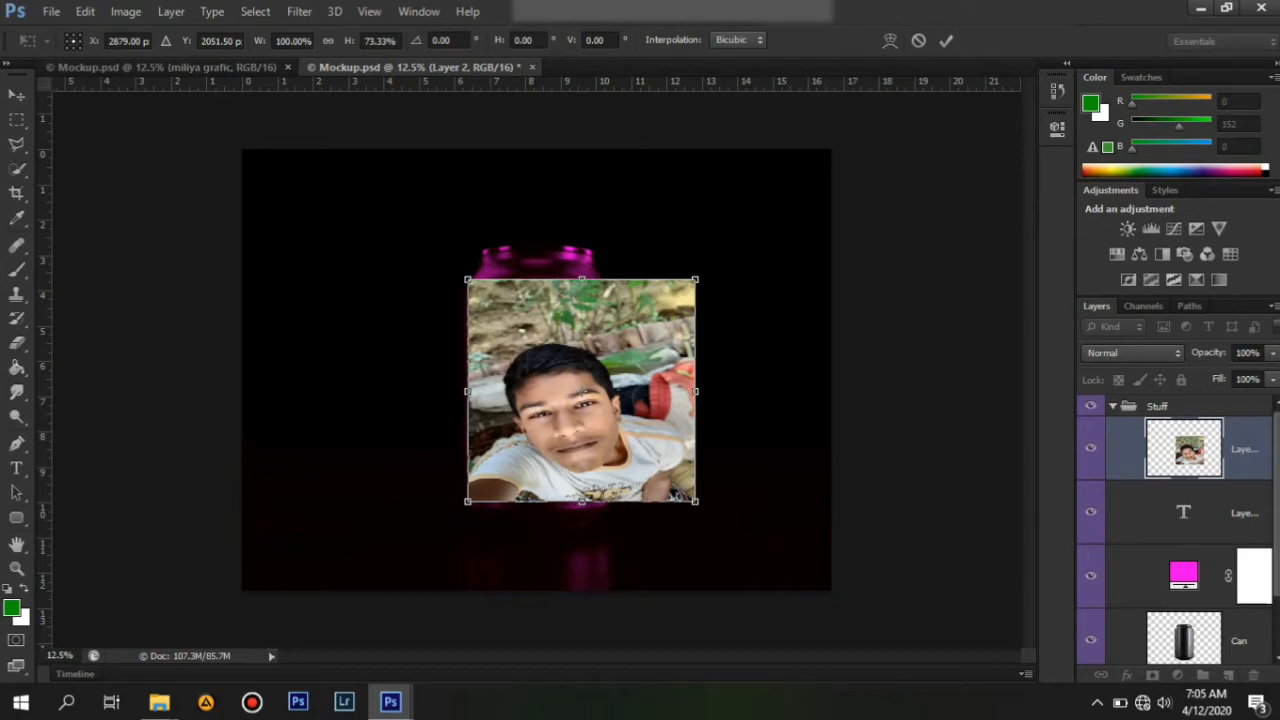
pyautogui.click(1273, 353)
pyautogui.moveTo(1274, 375); pyautogui.dragTo(1216, 375)
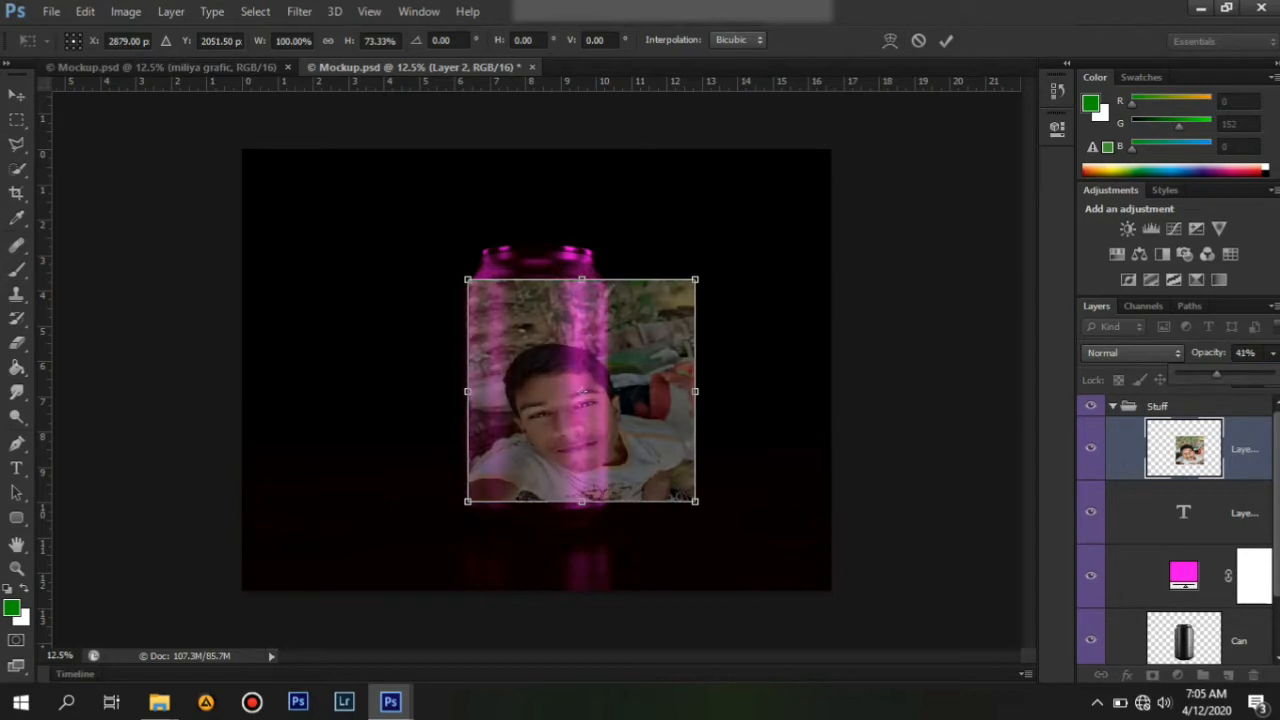
# Warp the photo layer so it narrows and curves to fit the can's body below the rim.
pyautogui.press('Return')
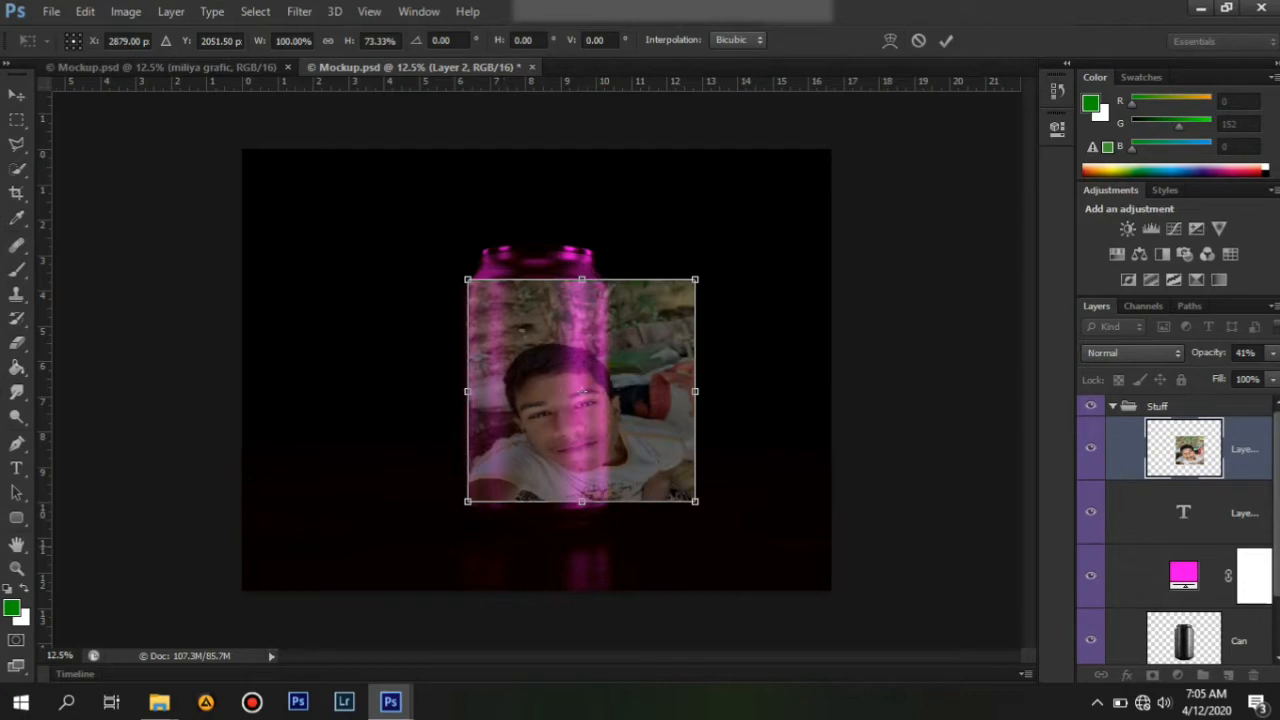
pyautogui.rightClick(604, 133)
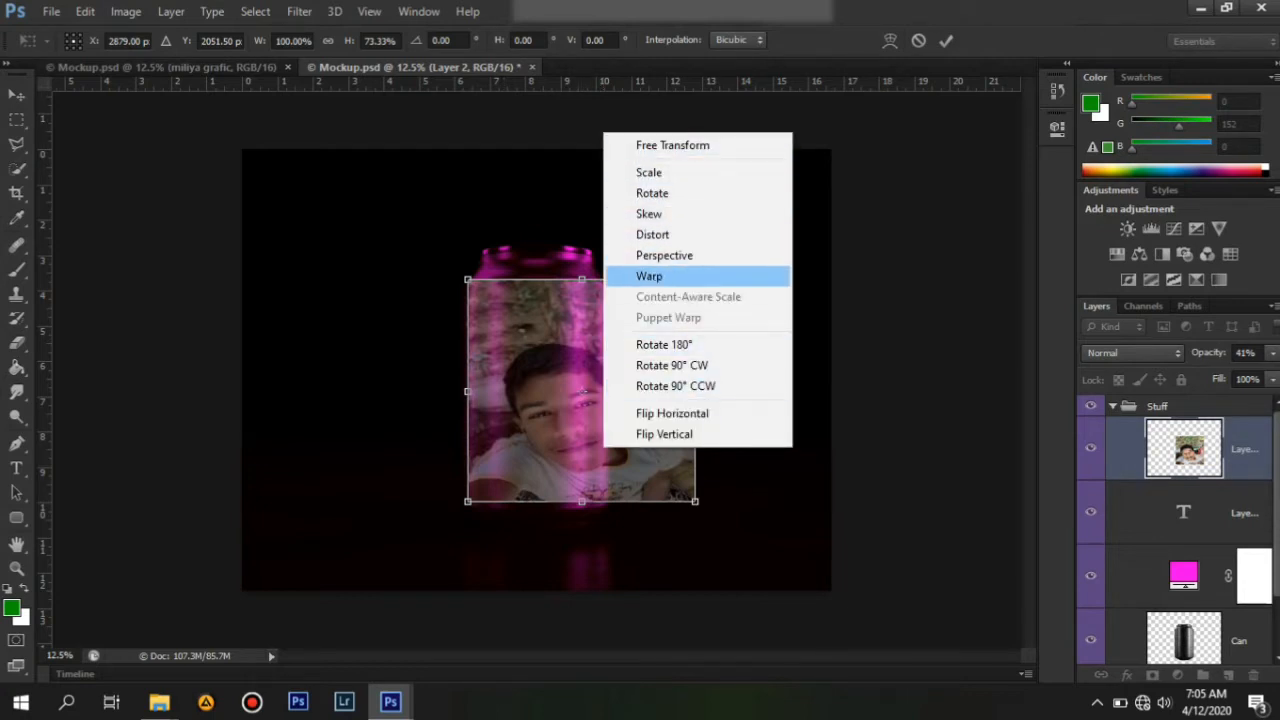
pyautogui.click(649, 276)
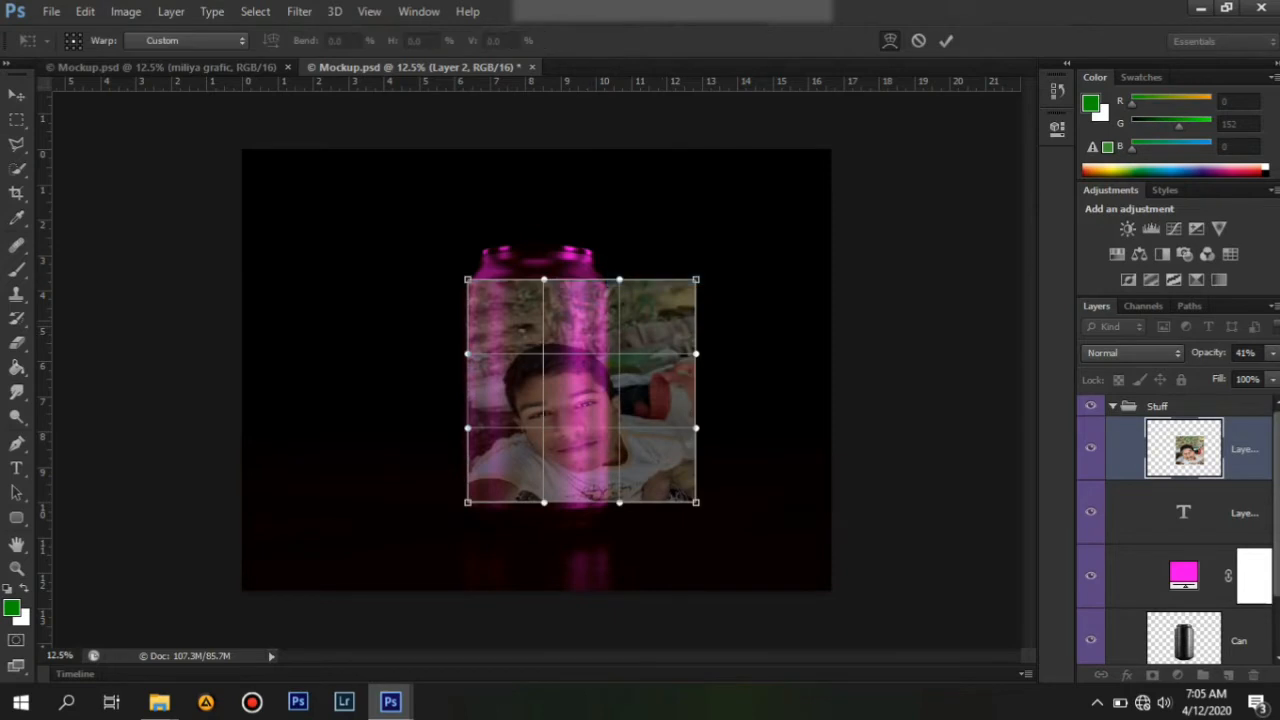
pyautogui.moveTo(676, 290); pyautogui.dragTo(607, 285)
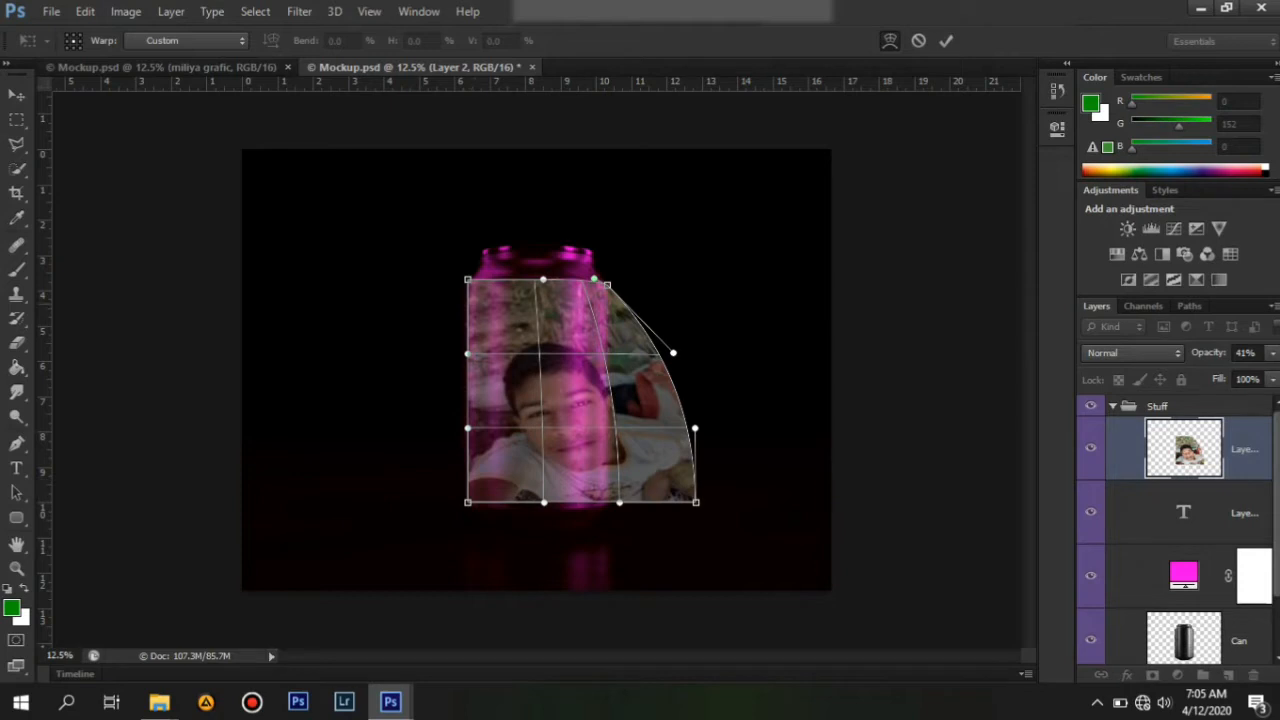
pyautogui.moveTo(467, 280); pyautogui.dragTo(464, 281)
pyautogui.moveTo(543, 280); pyautogui.dragTo(543, 277)
pyautogui.moveTo(467, 502); pyautogui.dragTo(465, 502)
pyautogui.moveTo(543, 502); pyautogui.dragTo(535, 515)
pyautogui.moveTo(620, 502); pyautogui.dragTo(601, 504)
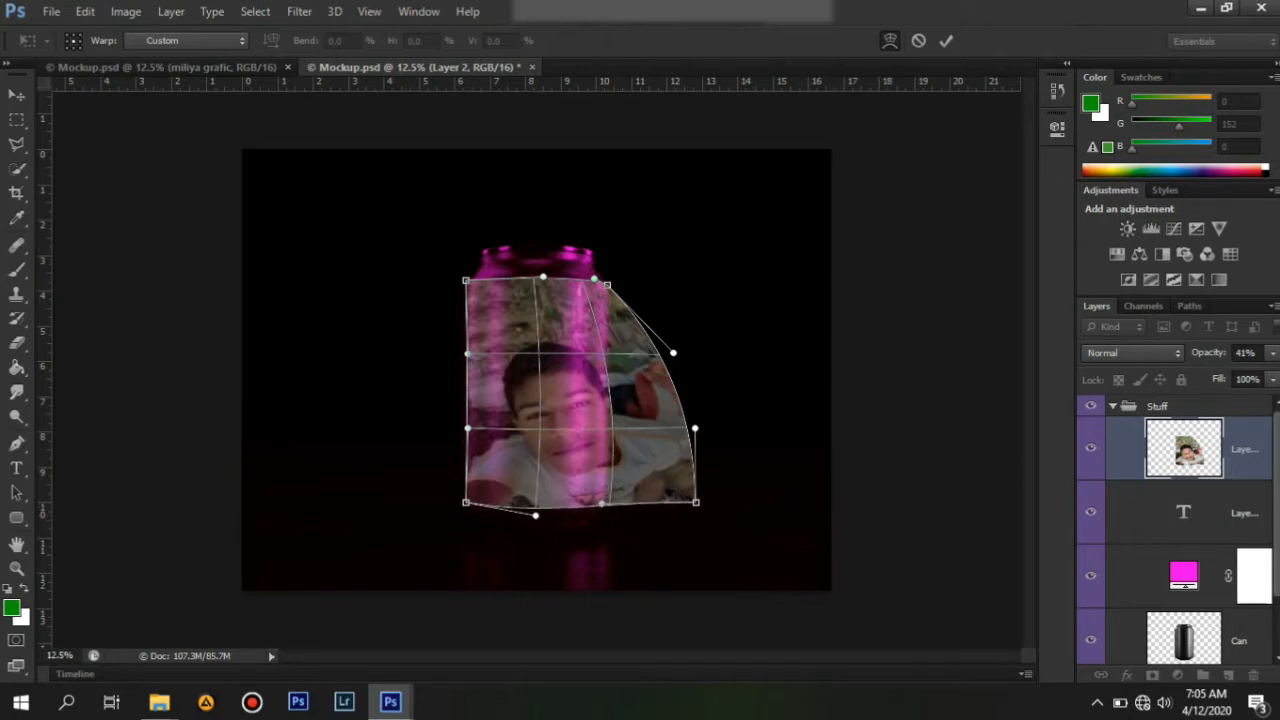
pyautogui.moveTo(696, 502); pyautogui.dragTo(605, 505)
pyautogui.moveTo(694, 428); pyautogui.dragTo(613, 440)
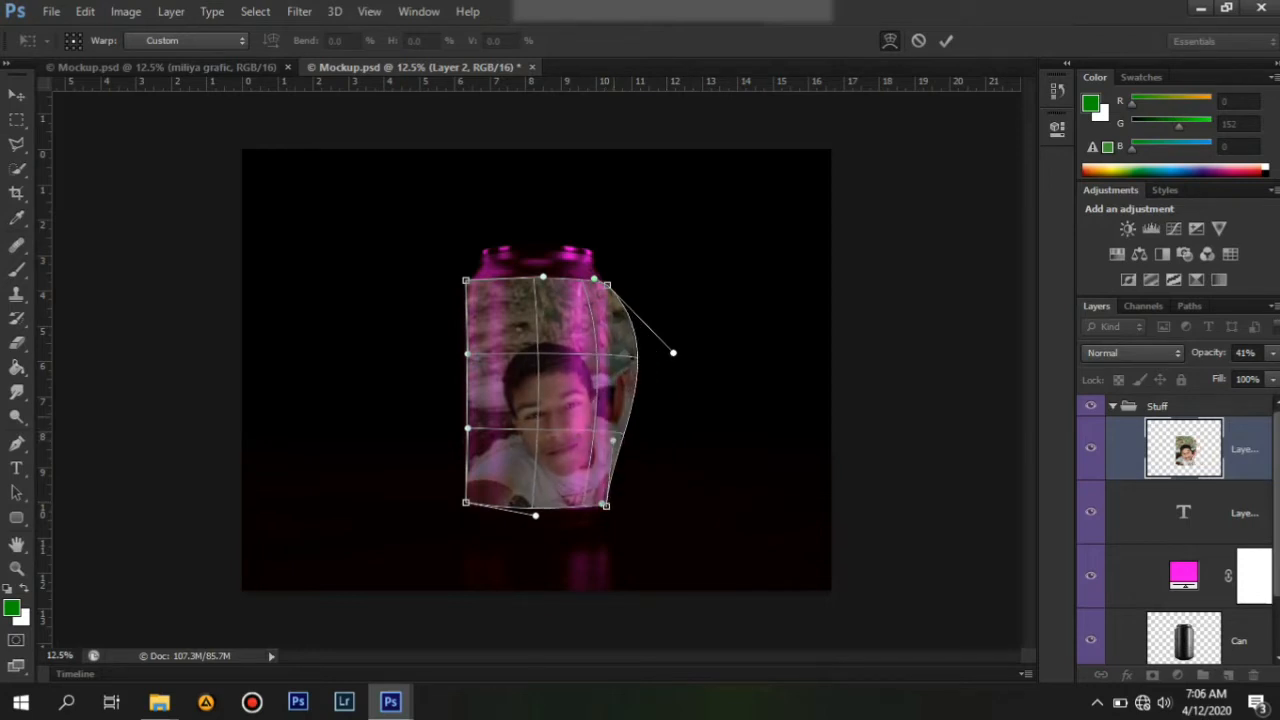
pyautogui.moveTo(673, 352); pyautogui.dragTo(612, 362)
pyautogui.moveTo(540, 408)
pyautogui.mouseDown()
pyautogui.moveTo(515, 400)
pyautogui.moveTo(531, 402)
pyautogui.mouseUp()
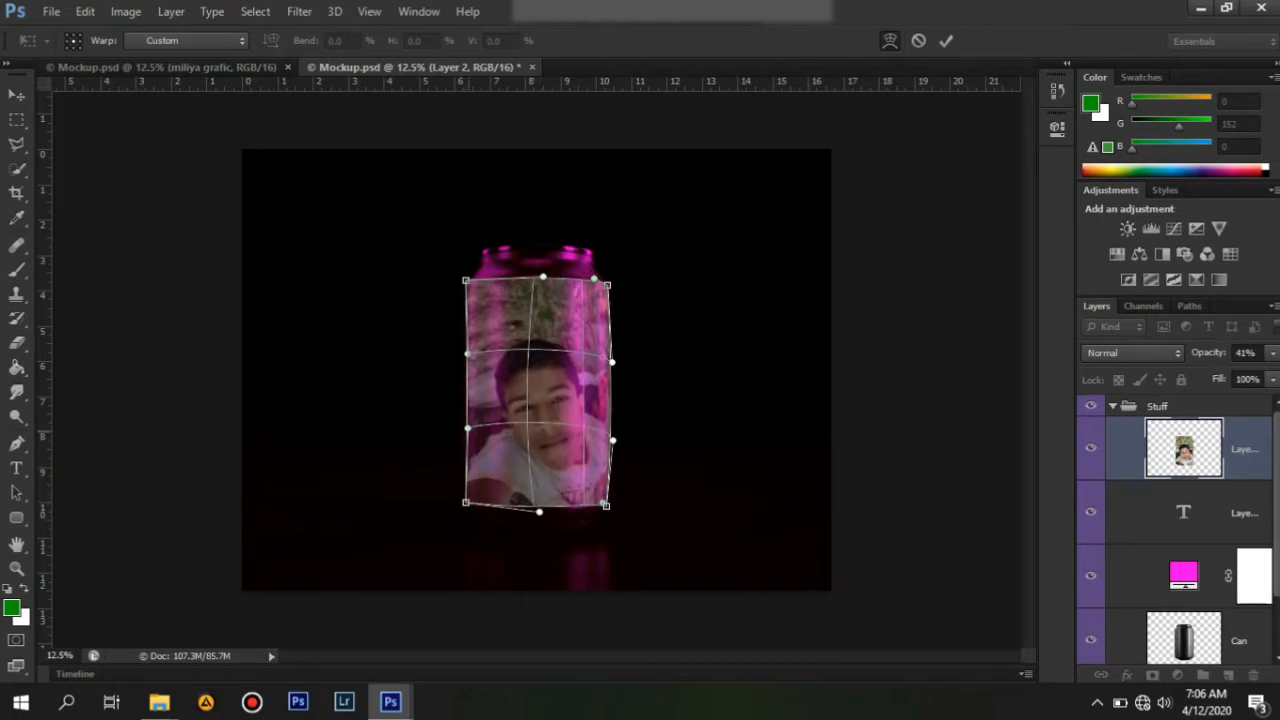
pyautogui.moveTo(467, 428); pyautogui.dragTo(465, 431)
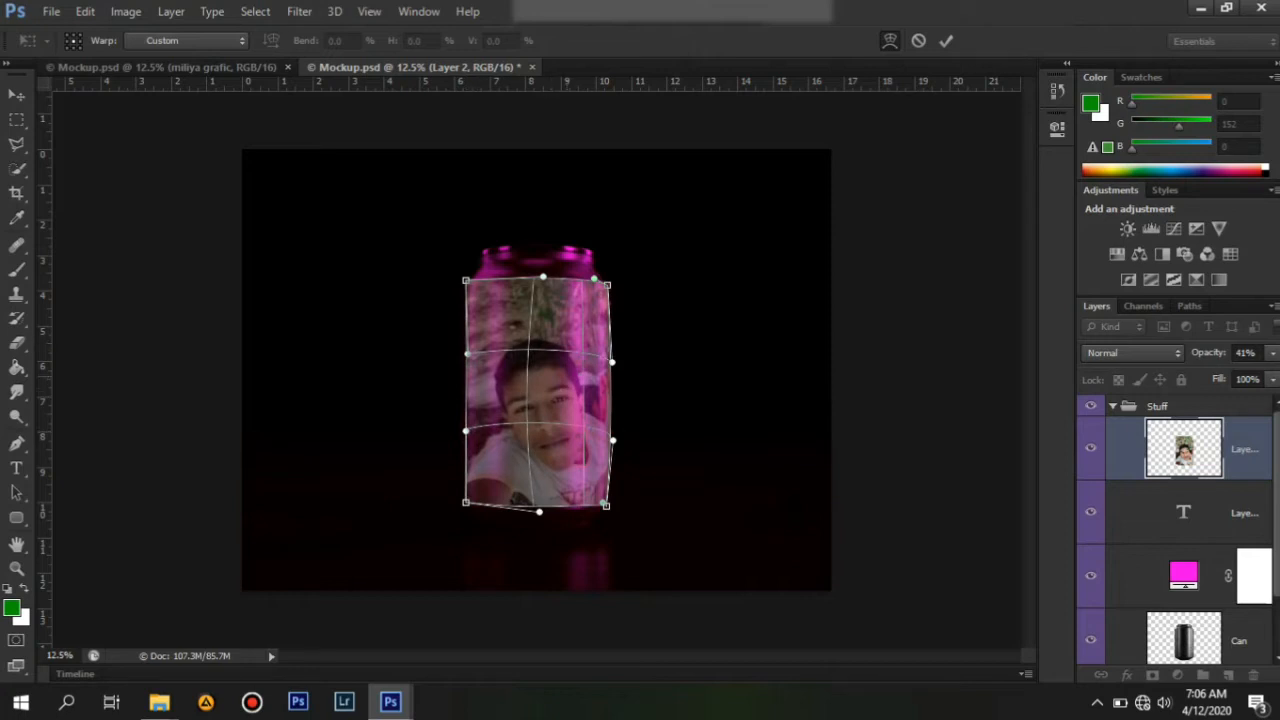
# Raise the photo layer's opacity to 100% and leave the warp.
pyautogui.click(1273, 353)
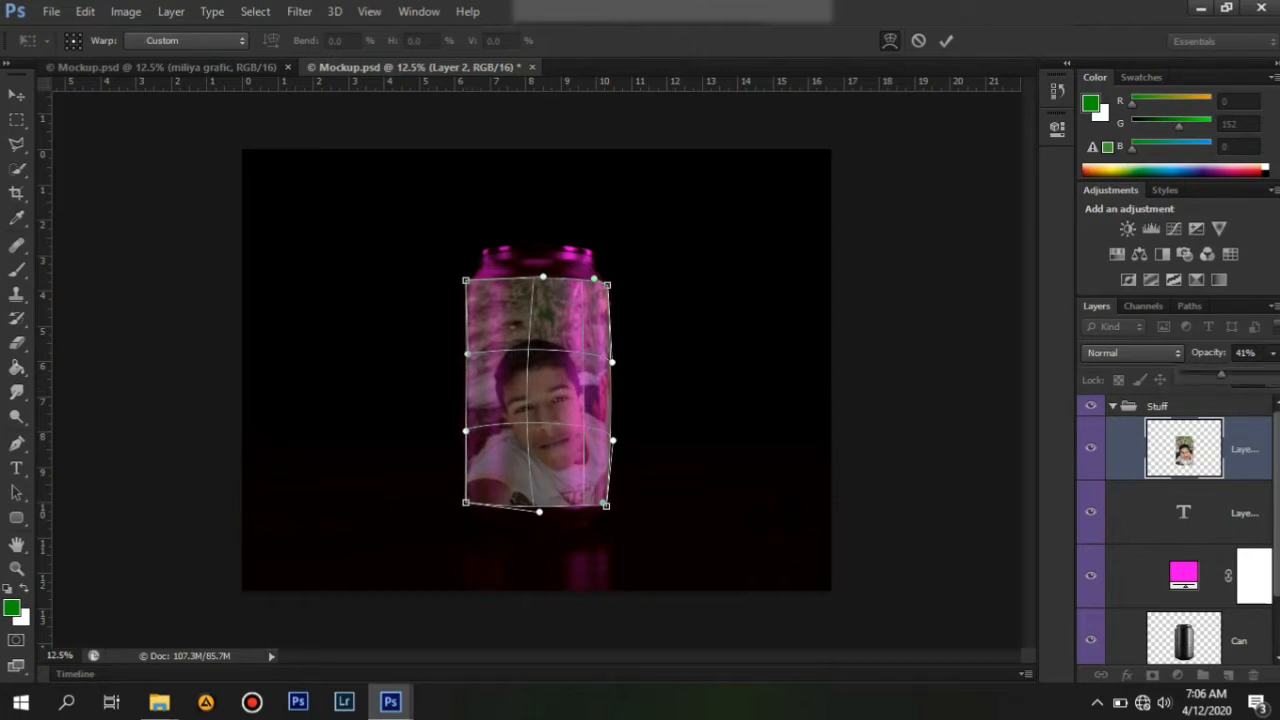
pyautogui.moveTo(1221, 375); pyautogui.dragTo(1275, 375)
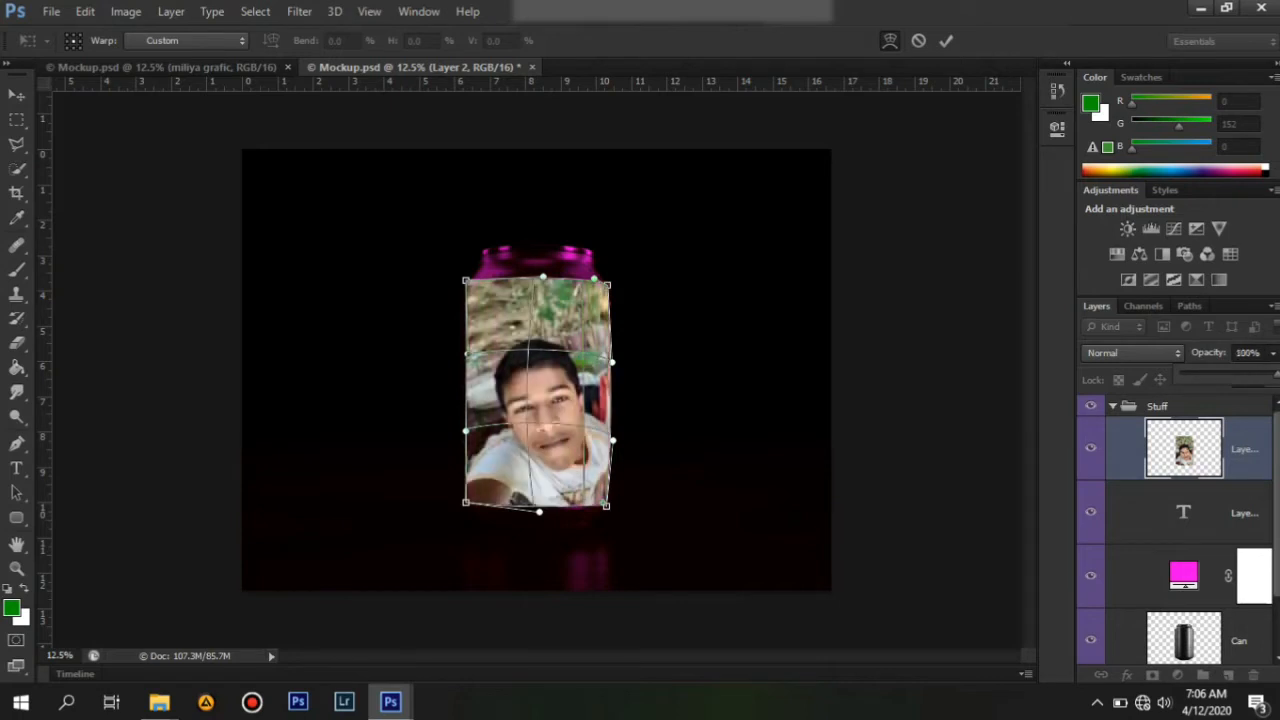
pyautogui.click(1273, 353)
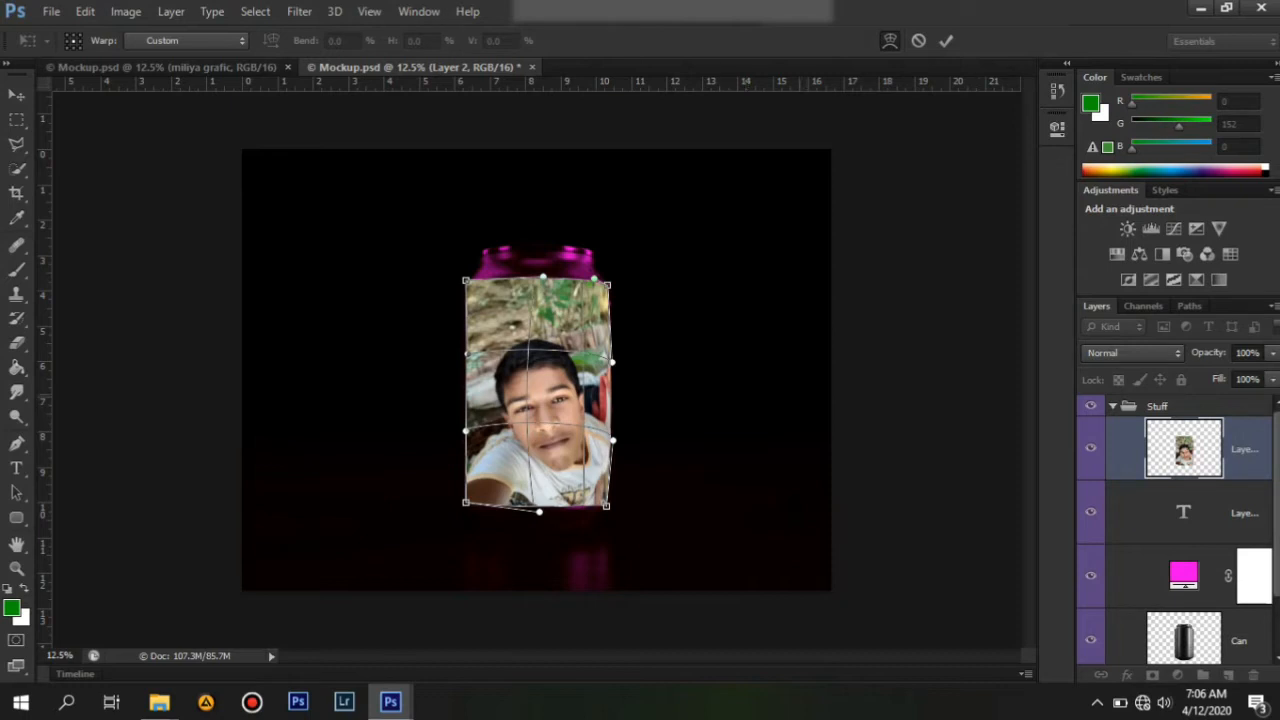
pyautogui.press('Escape')
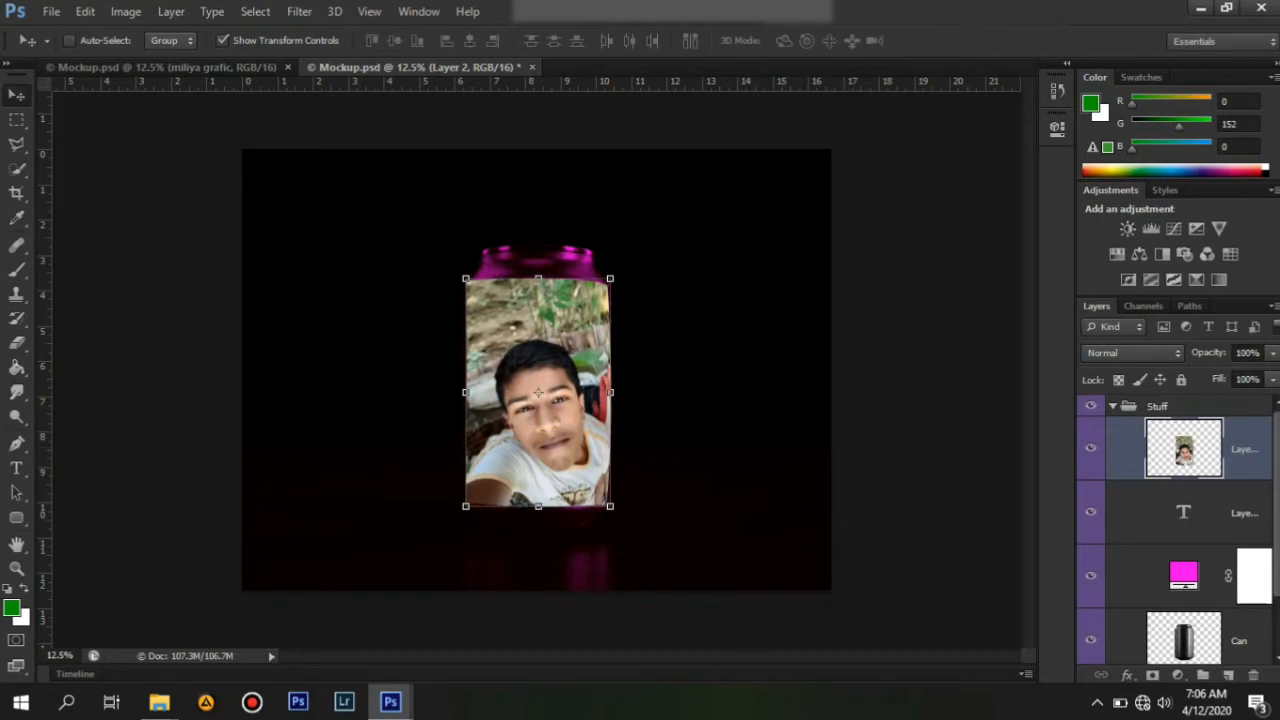
# Try the Linear Burn, Screen, Lighter Color, Multiply, Darken and Lighten blend modes on the photo layer.
pyautogui.click(1133, 352)
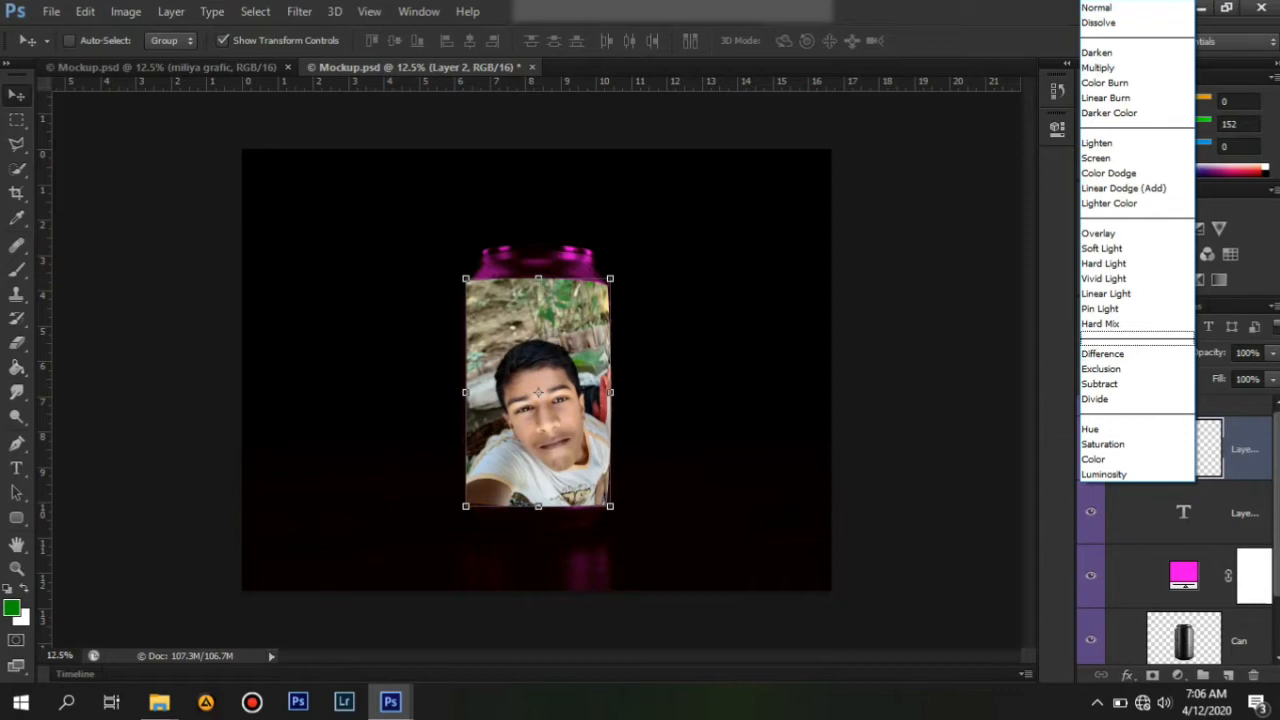
pyautogui.click(1105, 97)
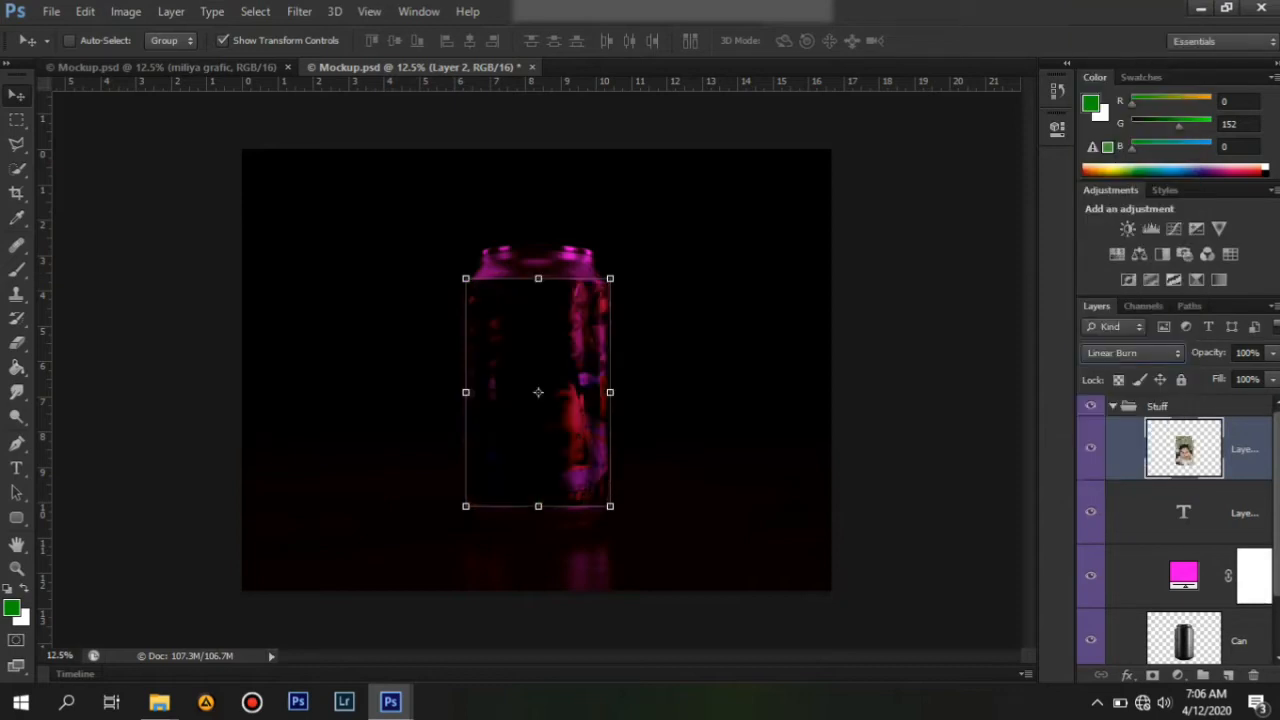
pyautogui.click(1133, 352)
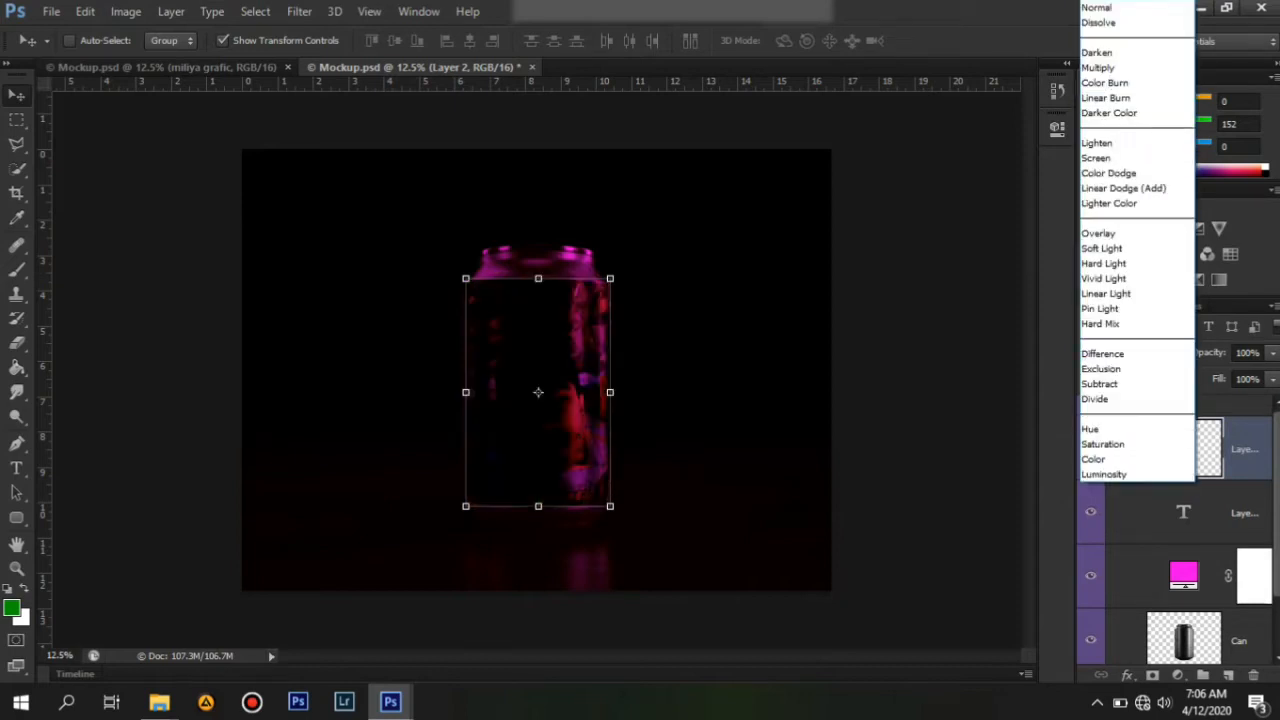
pyautogui.click(1096, 158)
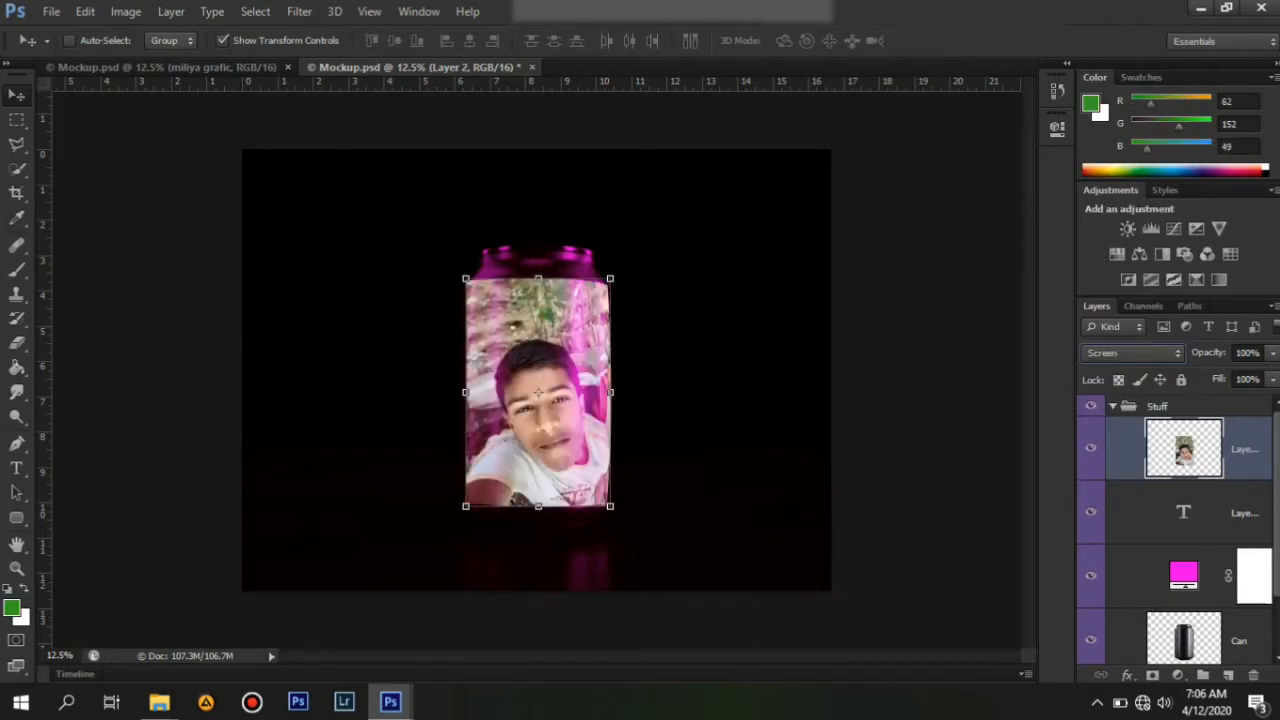
pyautogui.click(1133, 352)
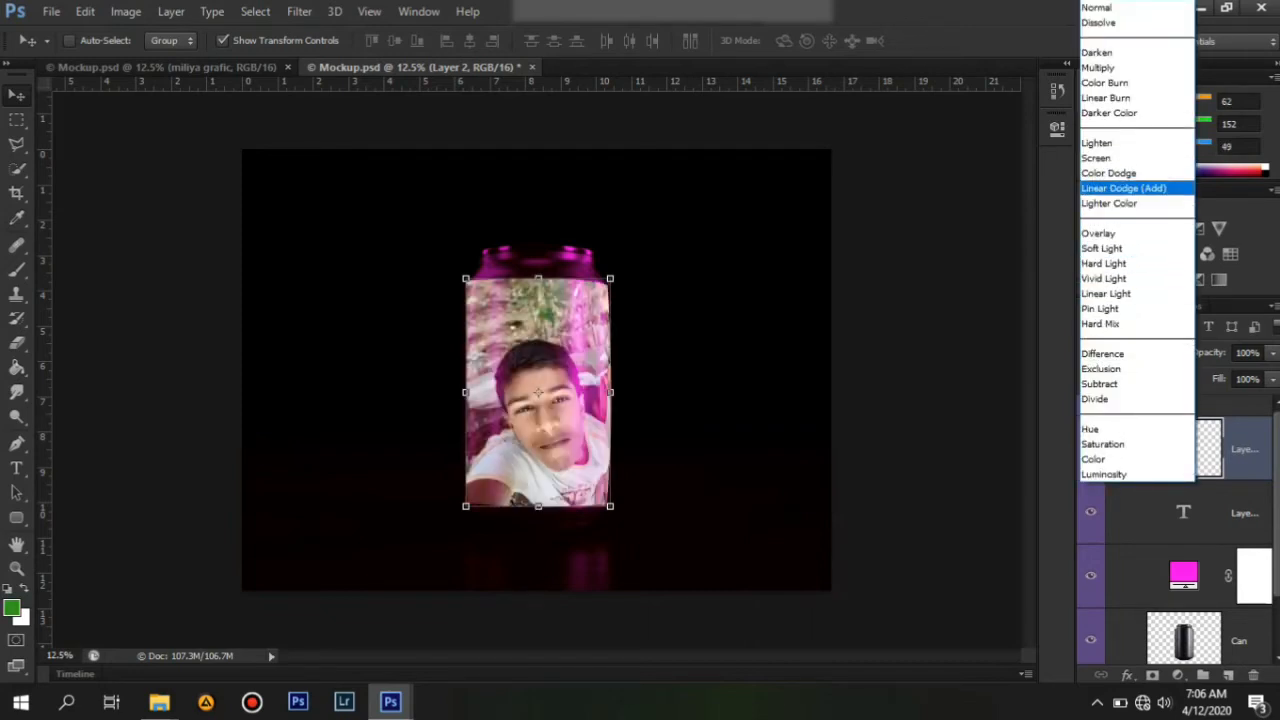
pyautogui.click(1100, 203)
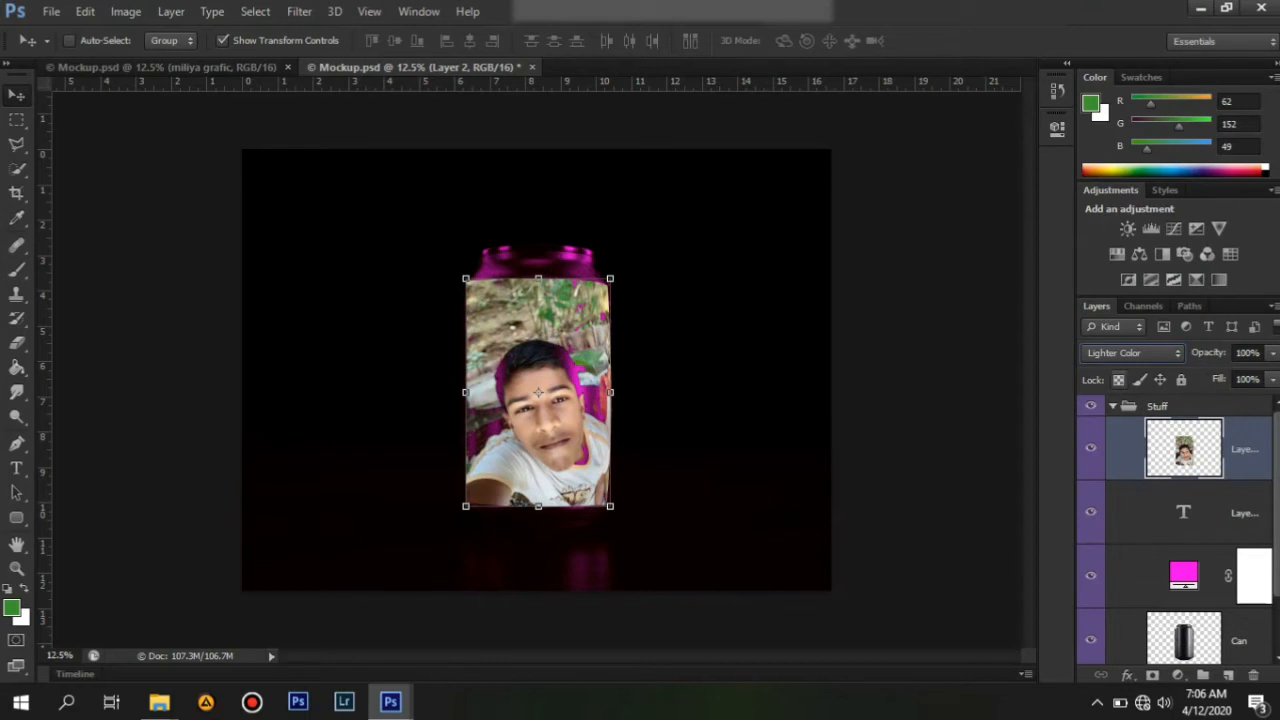
pyautogui.click(1133, 352)
pyautogui.click(1100, 63)
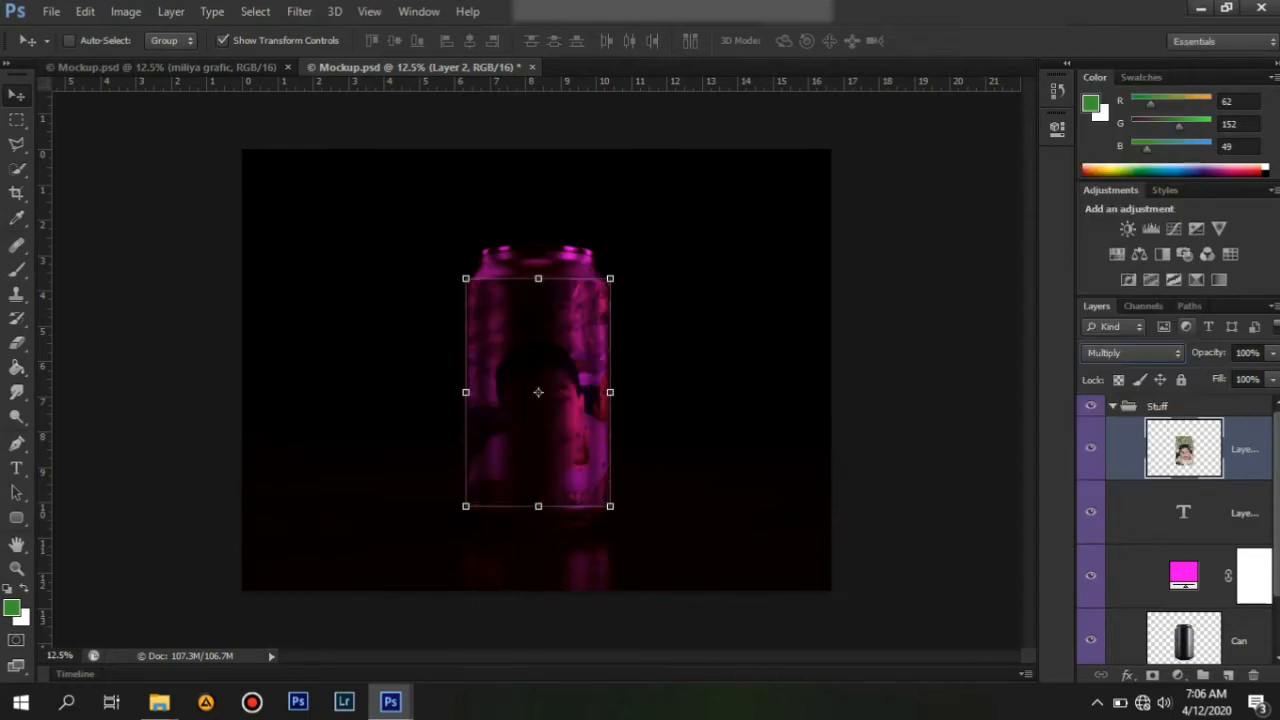
pyautogui.click(1133, 352)
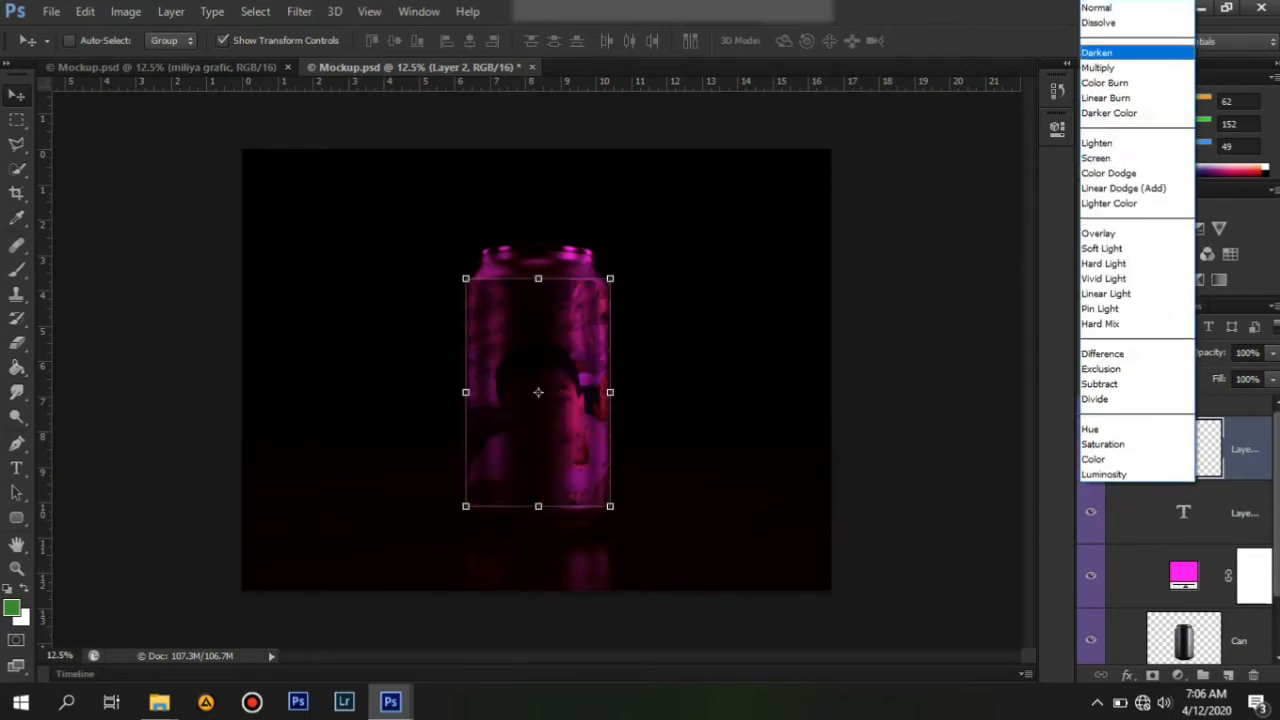
pyautogui.click(1100, 52)
pyautogui.click(1133, 352)
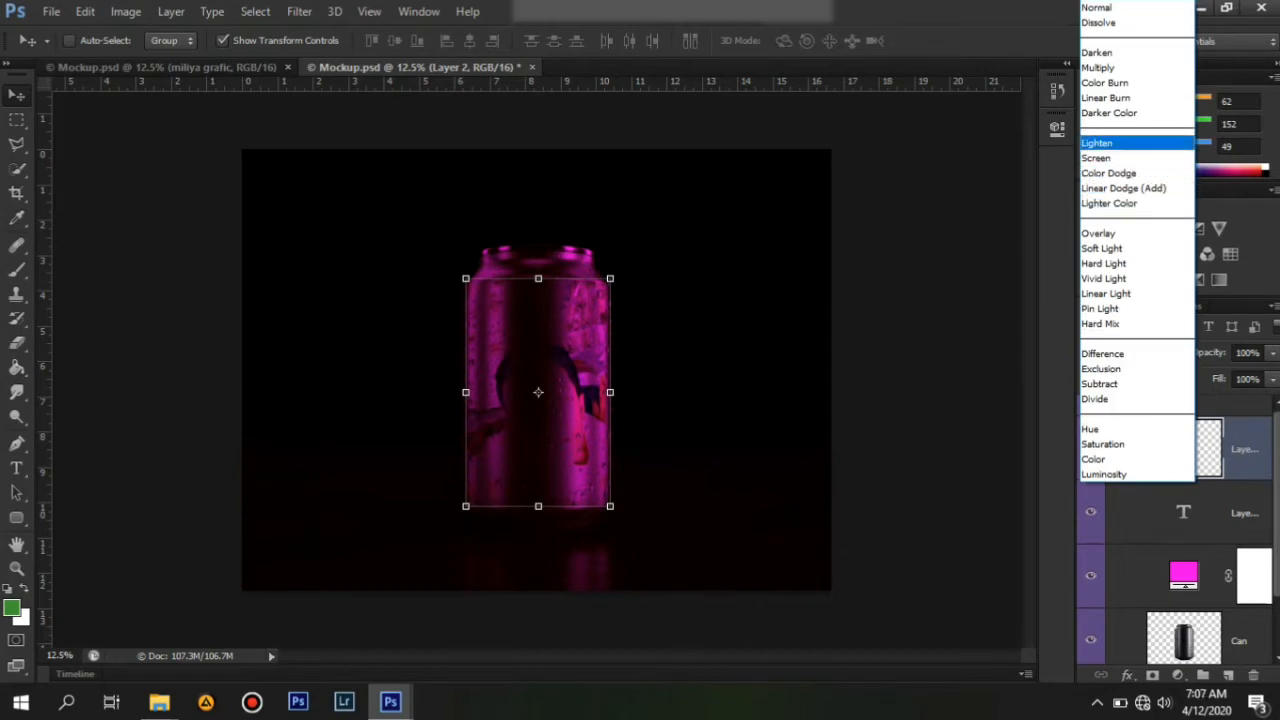
pyautogui.click(1105, 112)
# Compare more blend modes on the photo layer and settle on Multiply.
pyautogui.click(1133, 352)
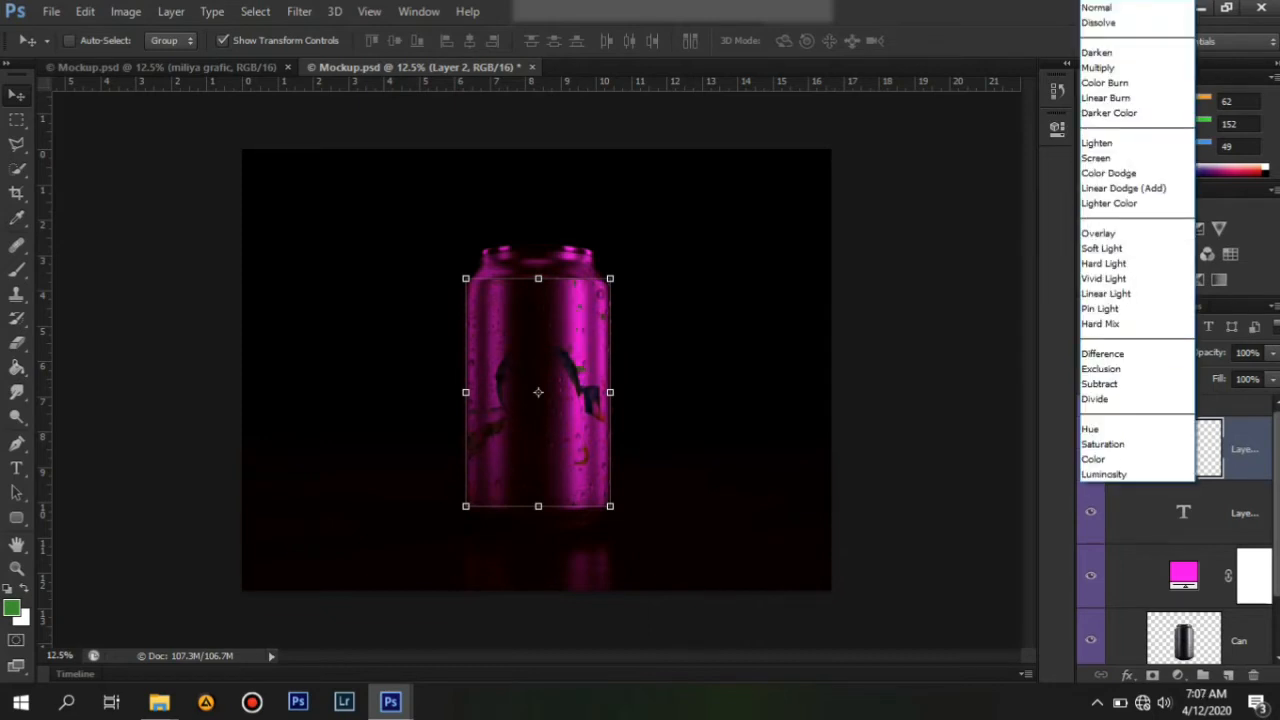
pyautogui.click(1100, 97)
pyautogui.click(1133, 352)
pyautogui.click(1100, 354)
pyautogui.click(1133, 352)
pyautogui.click(1100, 365)
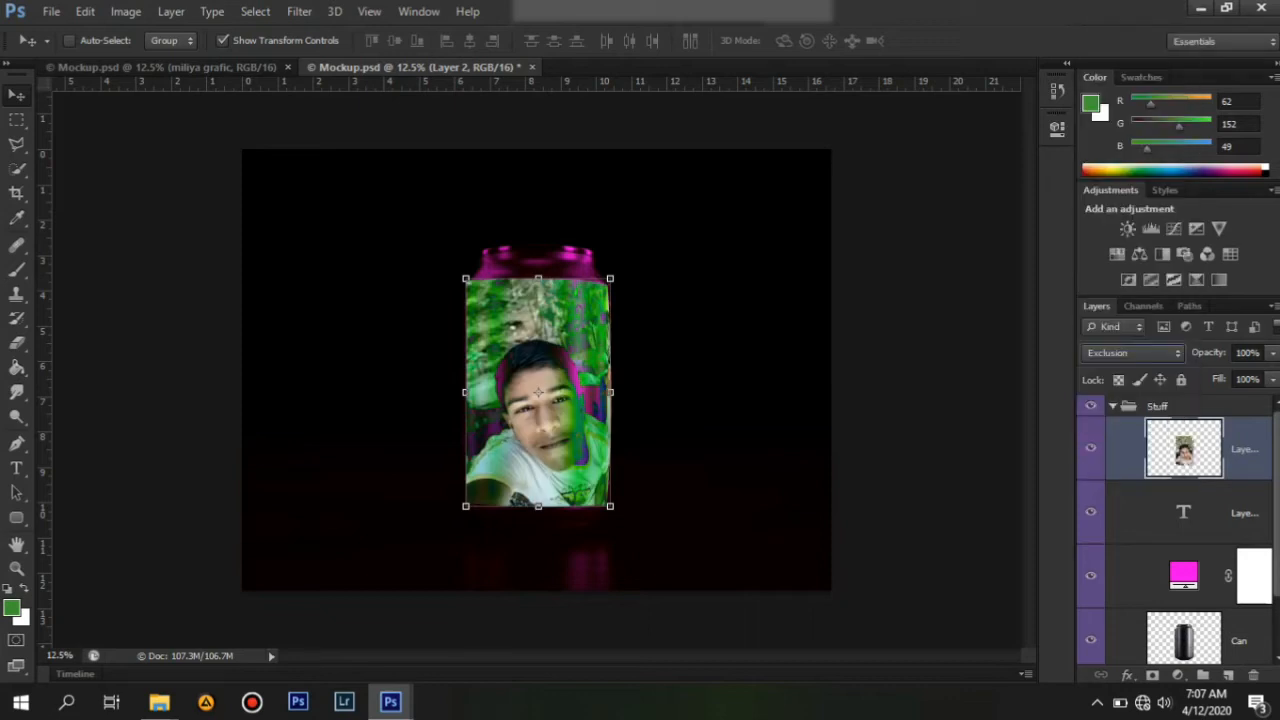
pyautogui.click(1133, 352)
pyautogui.click(1130, 194)
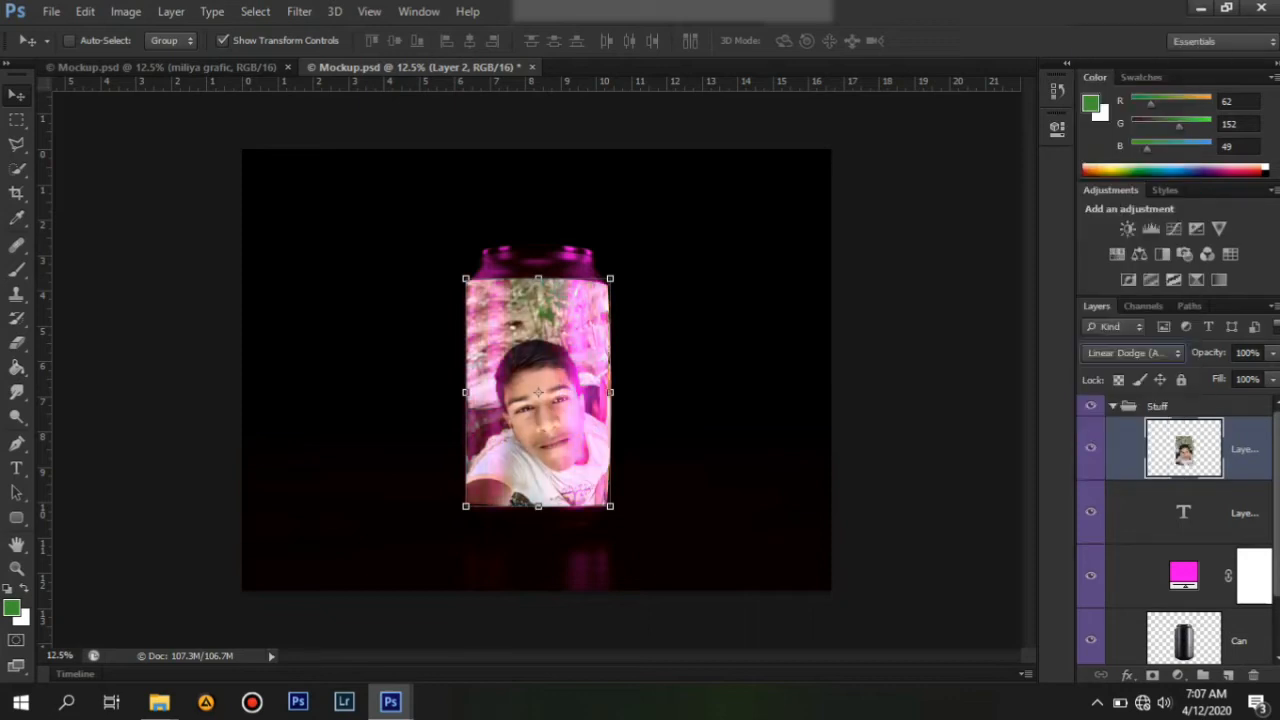
pyautogui.click(1133, 352)
pyautogui.click(1100, 168)
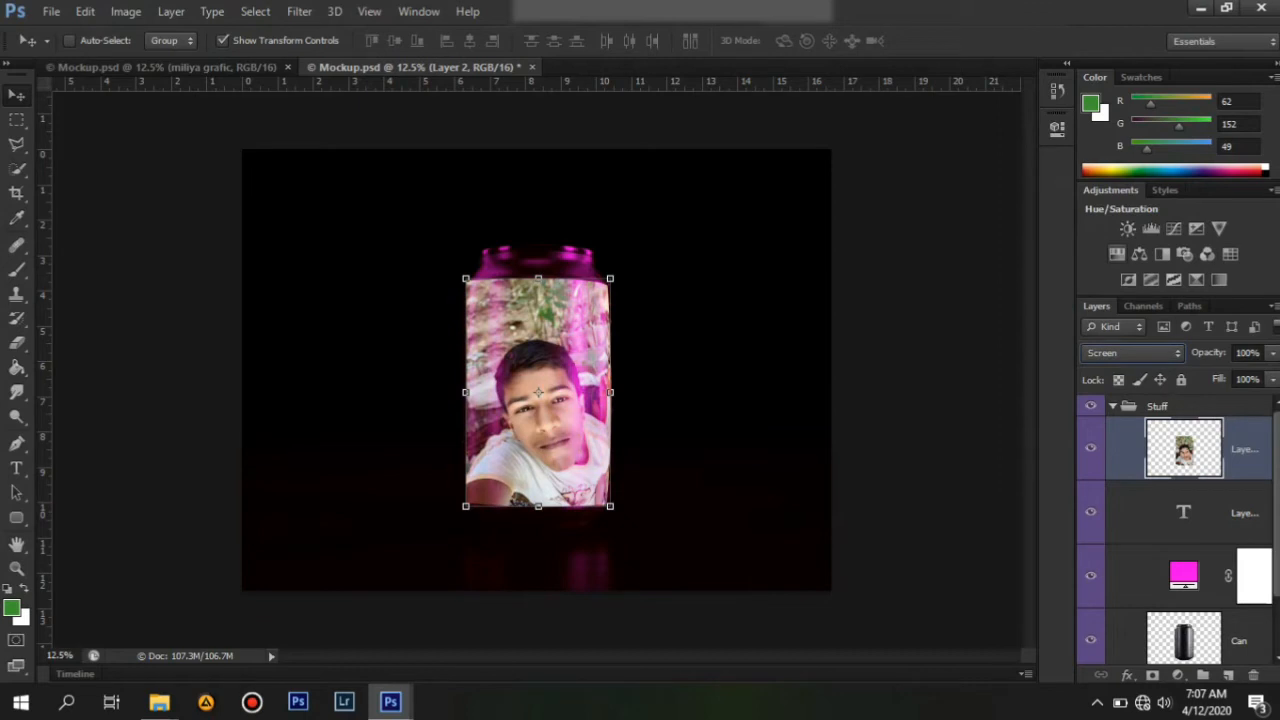
pyautogui.click(1133, 352)
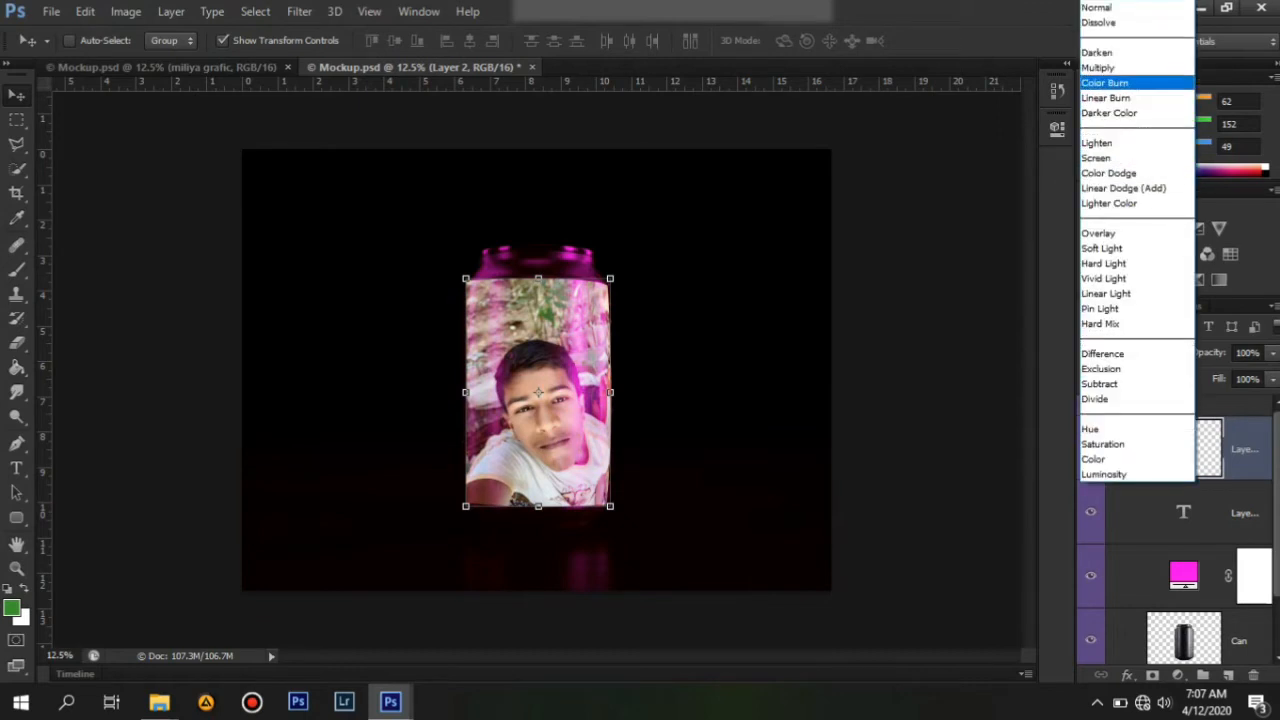
pyautogui.click(1100, 67)
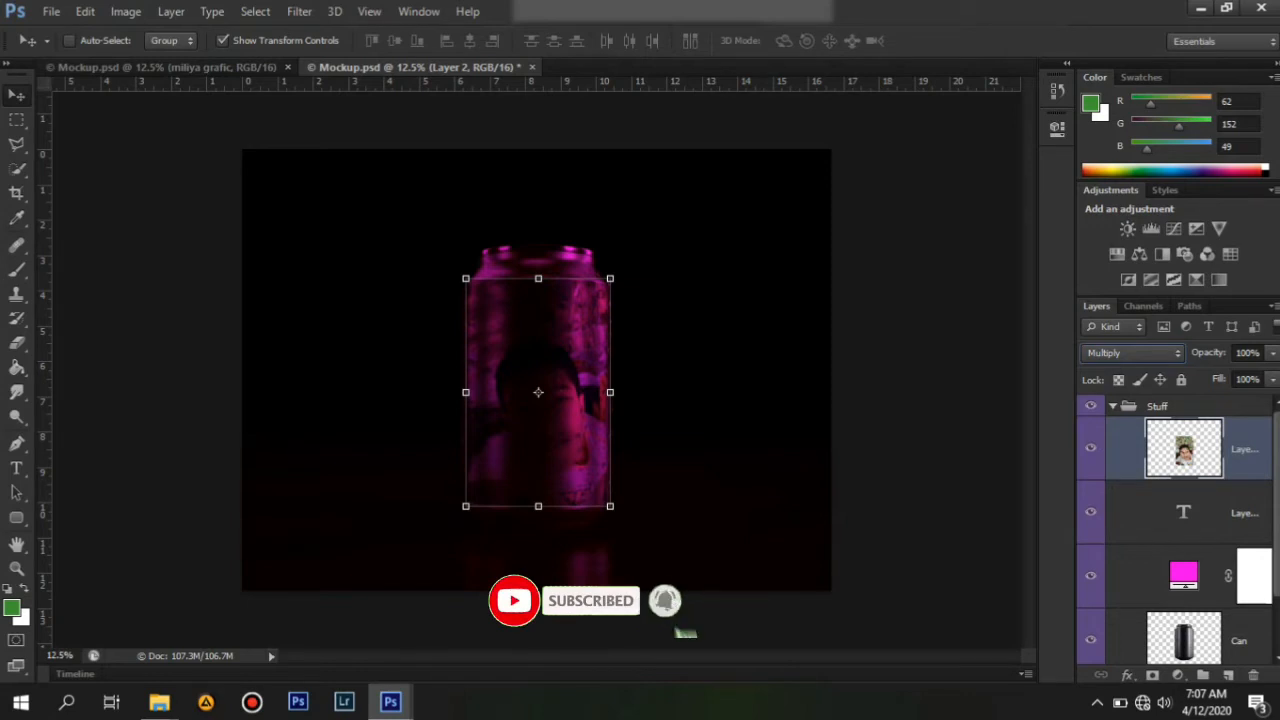
# Save the mockup and delete the empty text layer below the photo.
pyautogui.hotkey('ctrl', 's')
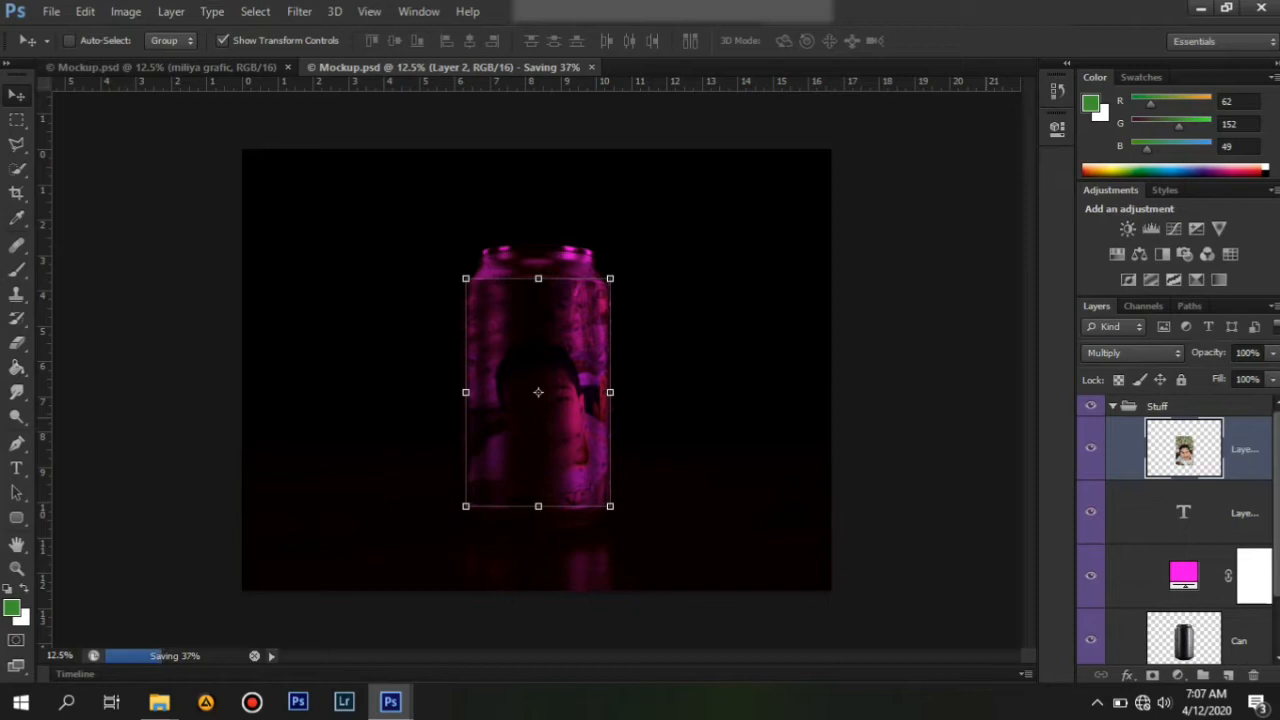
pyautogui.click(1190, 512)
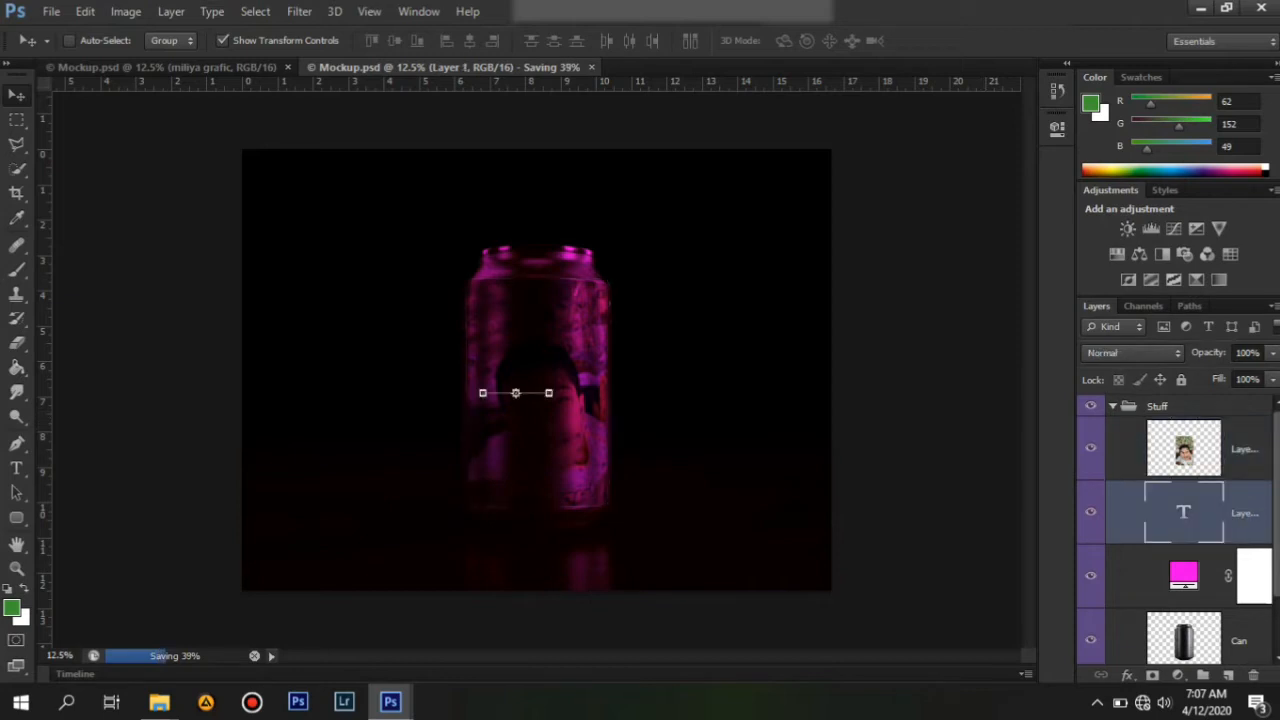
pyautogui.press('Delete')
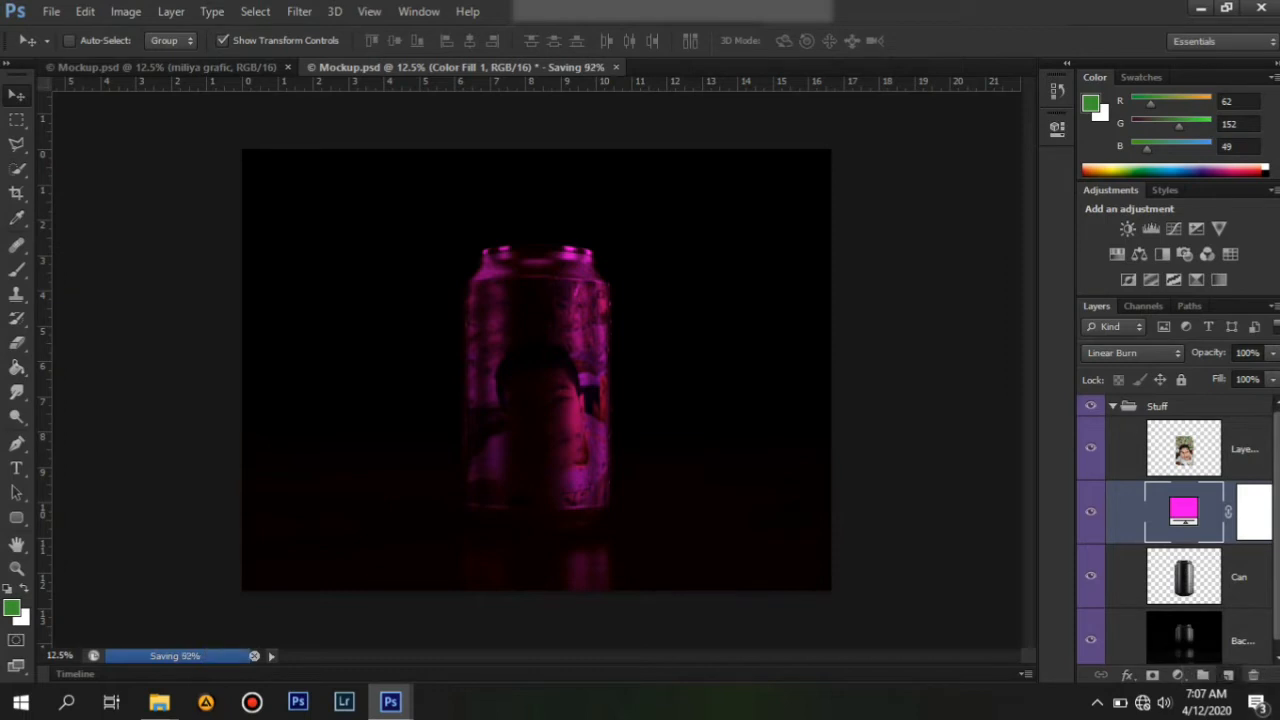
# Add a new layer and create a text box on the can's upper body reading miliya.
pyautogui.click(1228, 675)
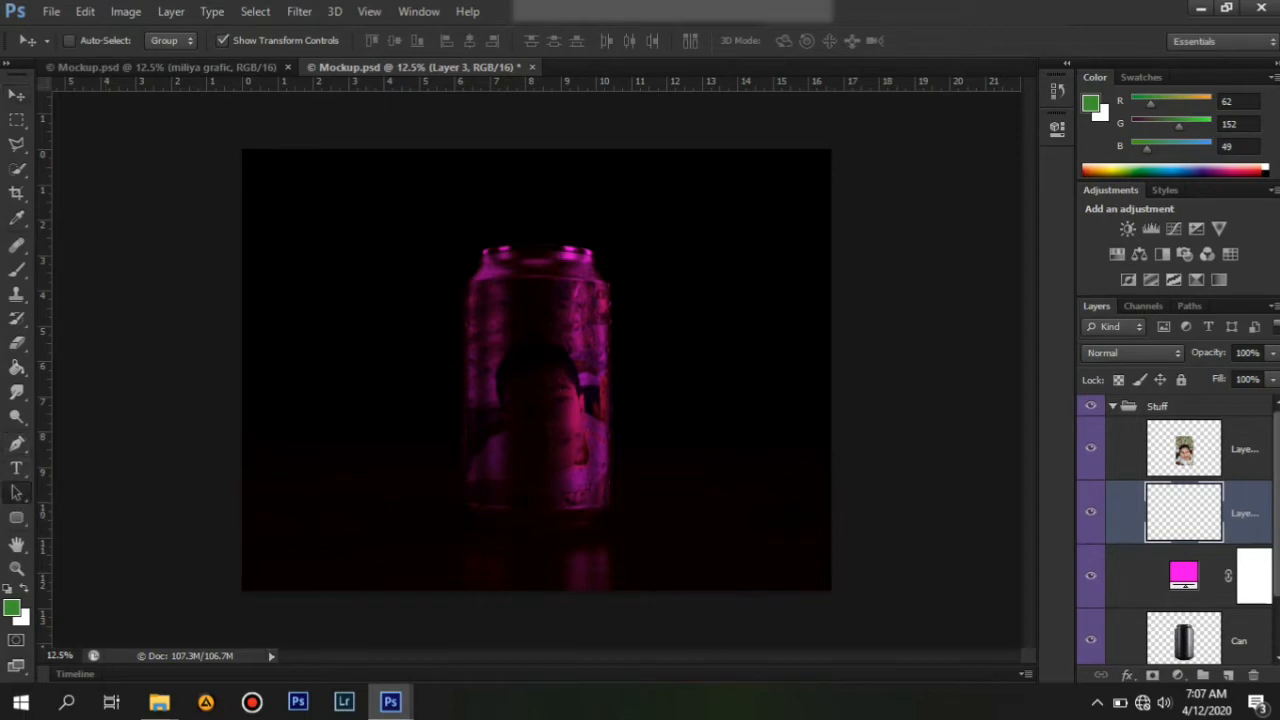
pyautogui.click(16, 492)
pyautogui.click(16, 468)
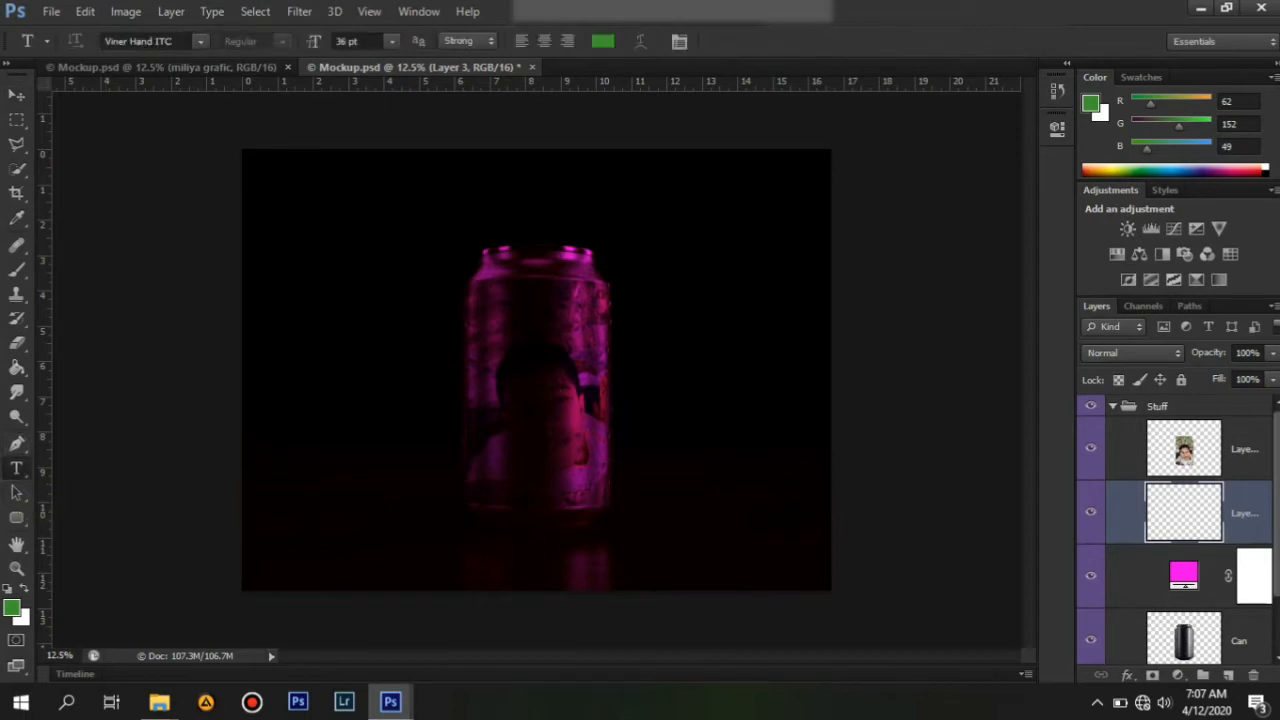
pyautogui.moveTo(460, 297); pyautogui.dragTo(613, 352)
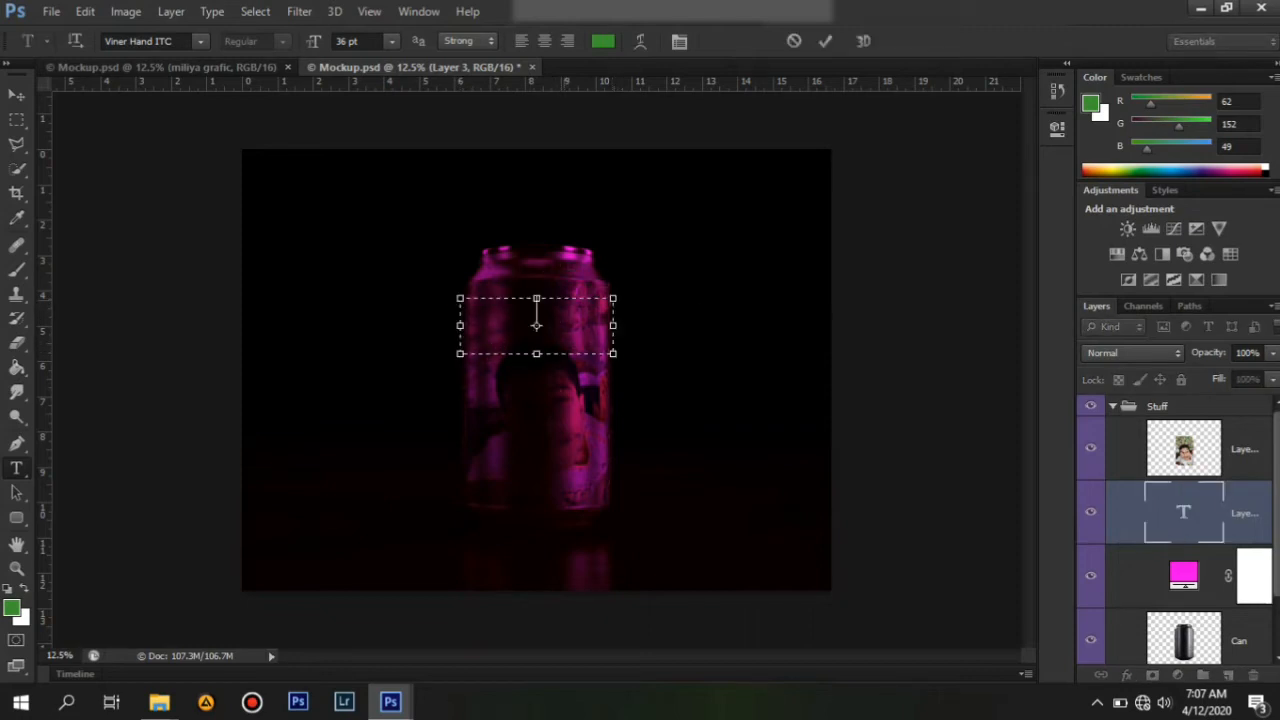
pyautogui.write('miliya gr')
# Select all the text and set its font size to 72 pt.
pyautogui.hotkey('ctrl', 'a')
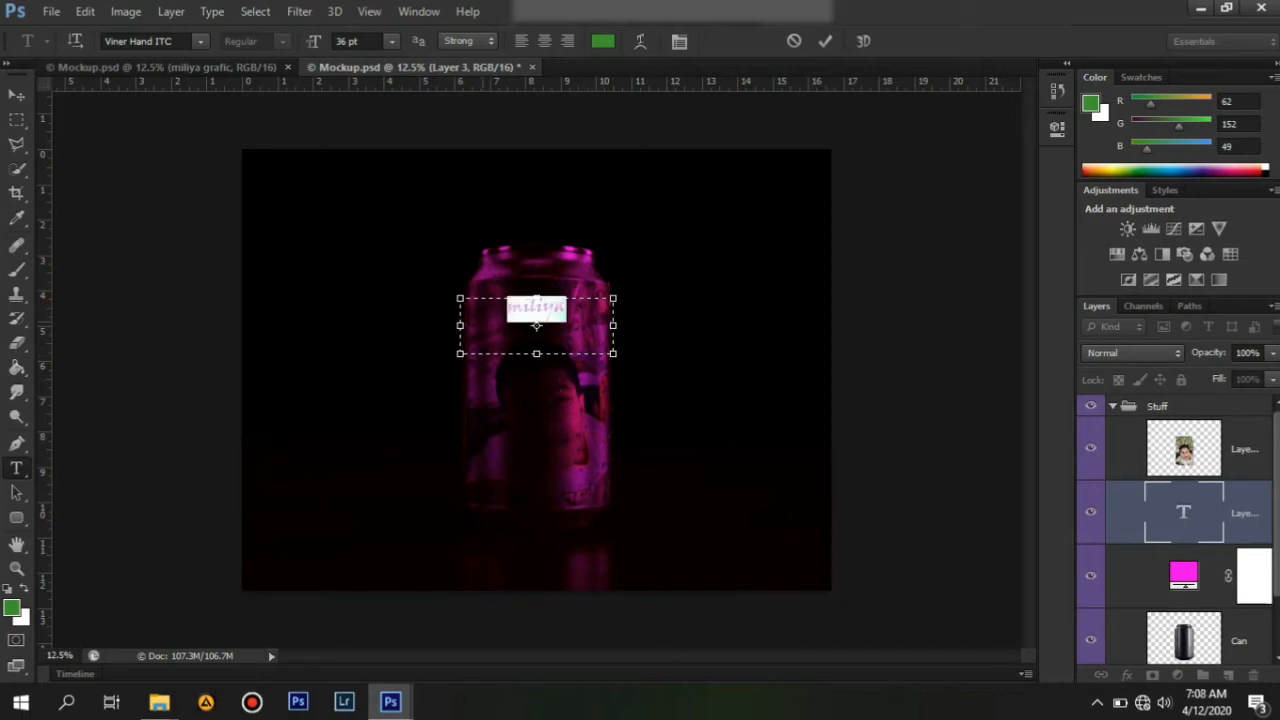
pyautogui.click(391, 41)
pyautogui.click(388, 360)
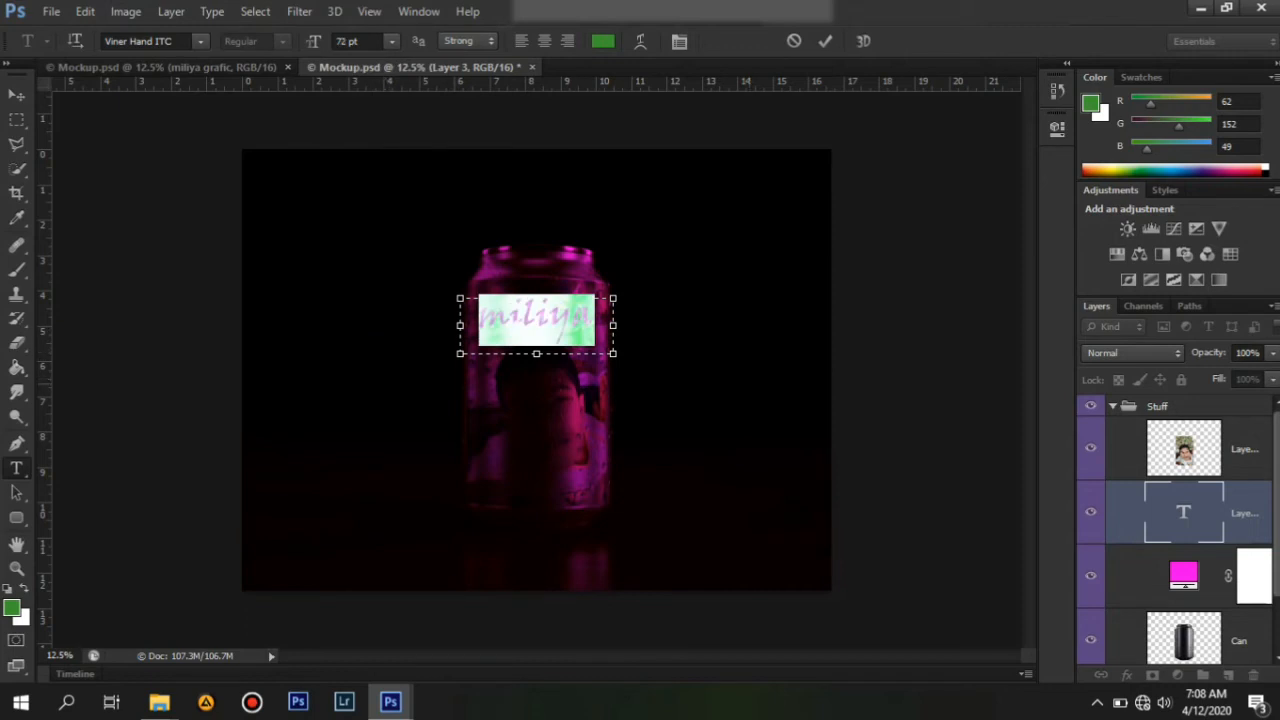
# Set the text color to bright green, 22ff00.
pyautogui.click(603, 41)
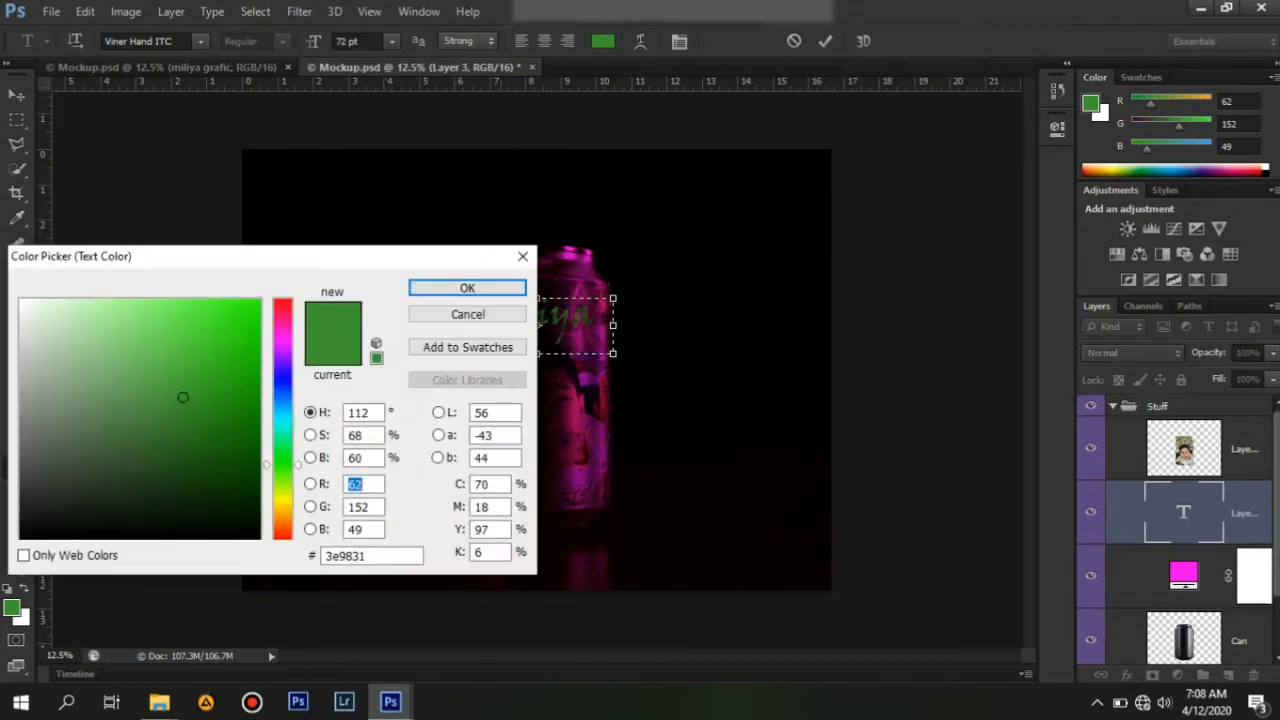
pyautogui.moveTo(183, 397); pyautogui.dragTo(258, 300)
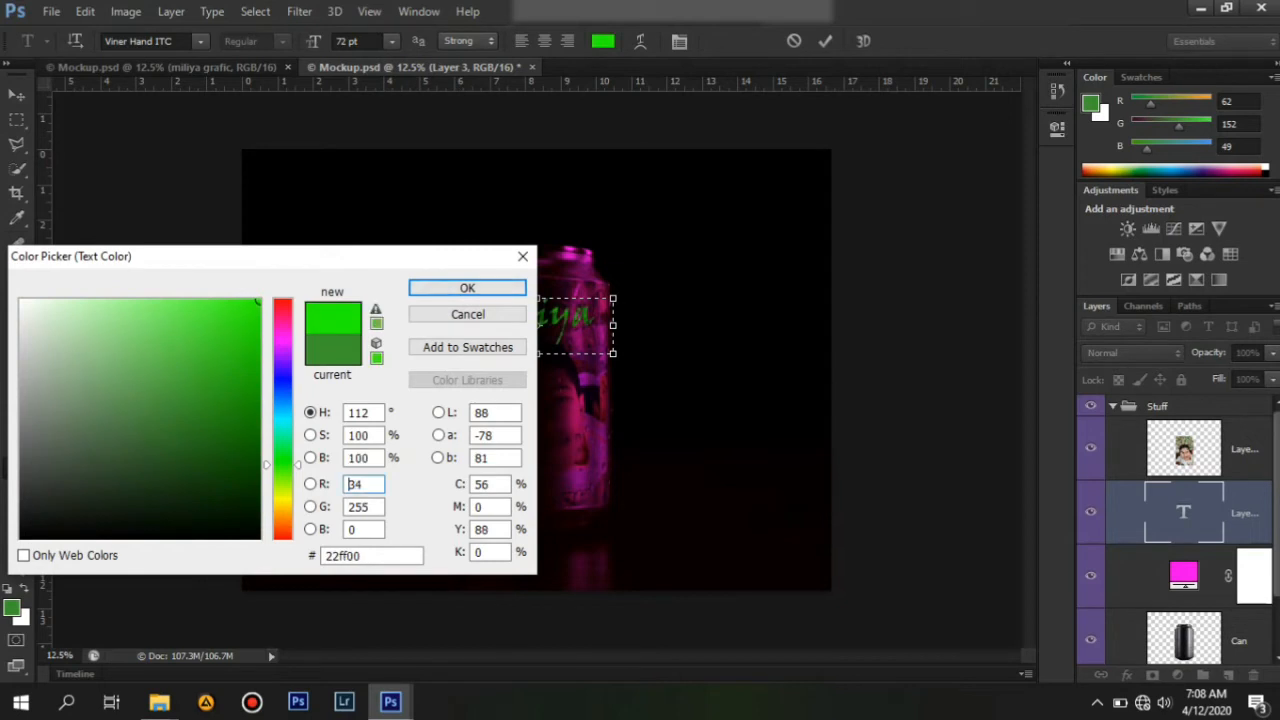
pyautogui.press('Return')
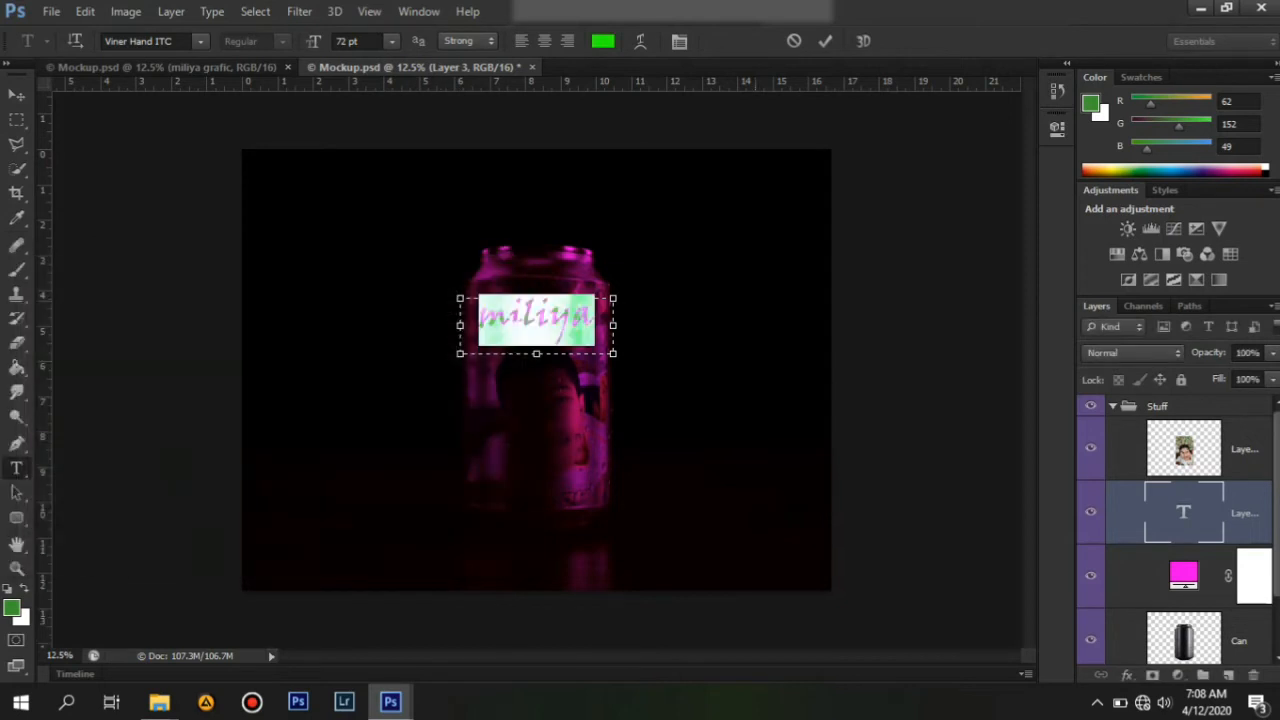
# Retype the label as miliya in the new green color and commit the text.
pyautogui.press('BackSpace')
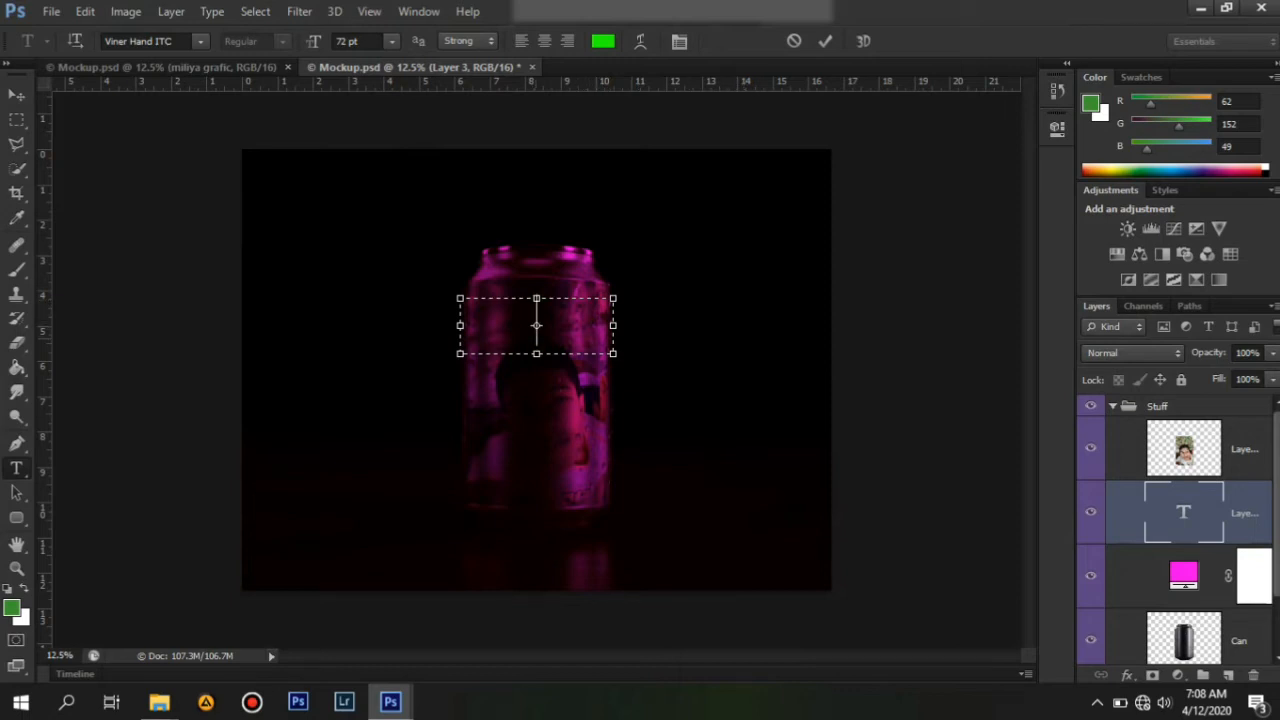
pyautogui.write('miliya')
pyautogui.hotkey('ctrl', 'Return')
# Compare several blend modes on the miliya text layer, returning it to Normal.
pyautogui.click(1133, 352)
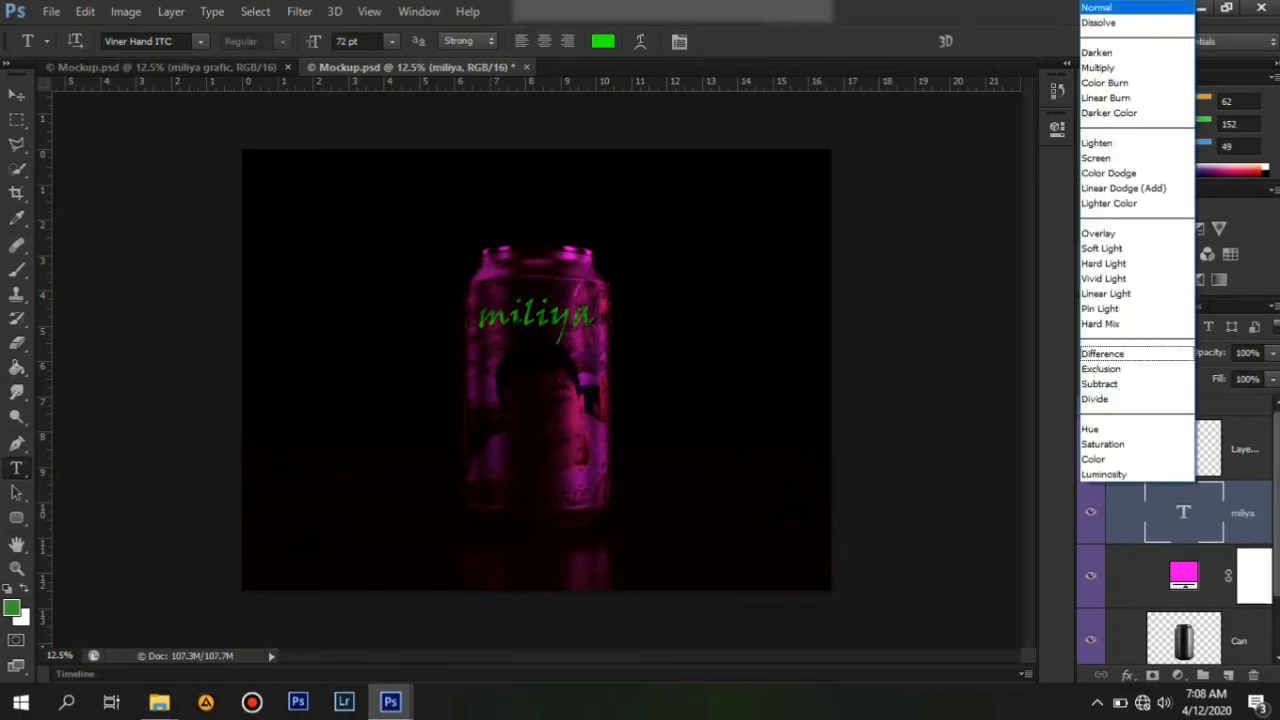
pyautogui.click(1101, 324)
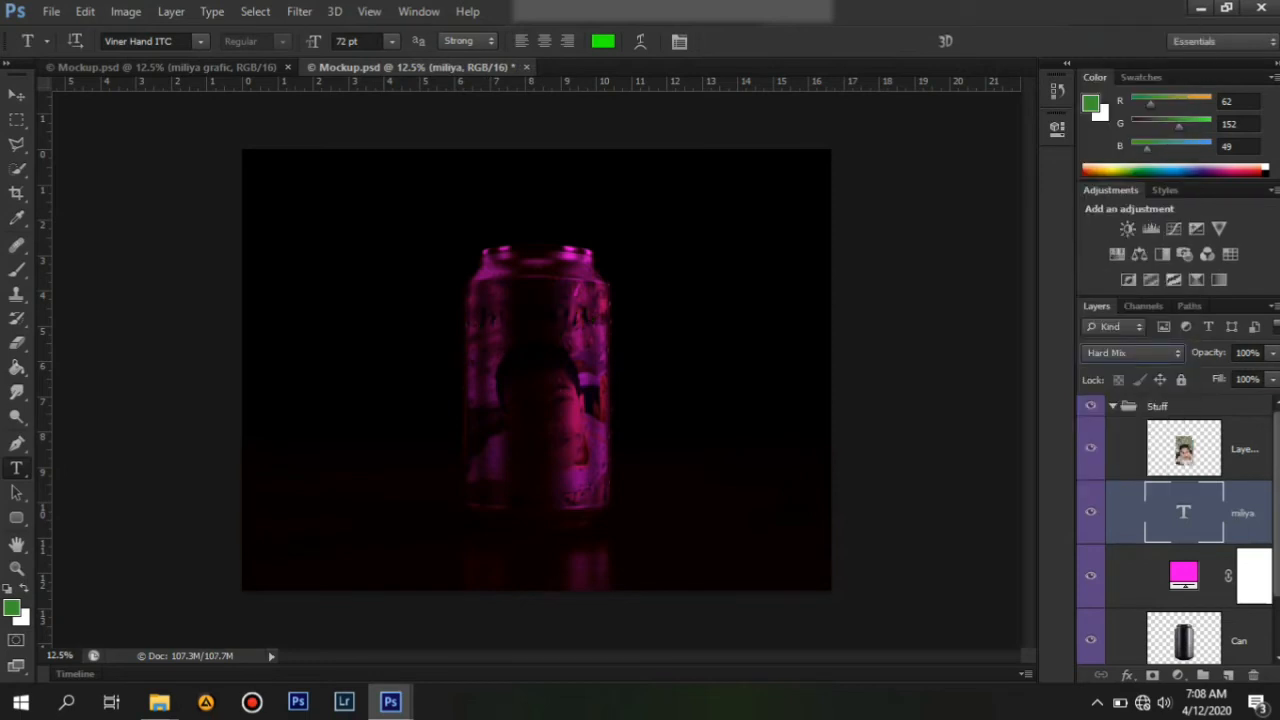
pyautogui.click(1131, 353)
pyautogui.click(1115, 354)
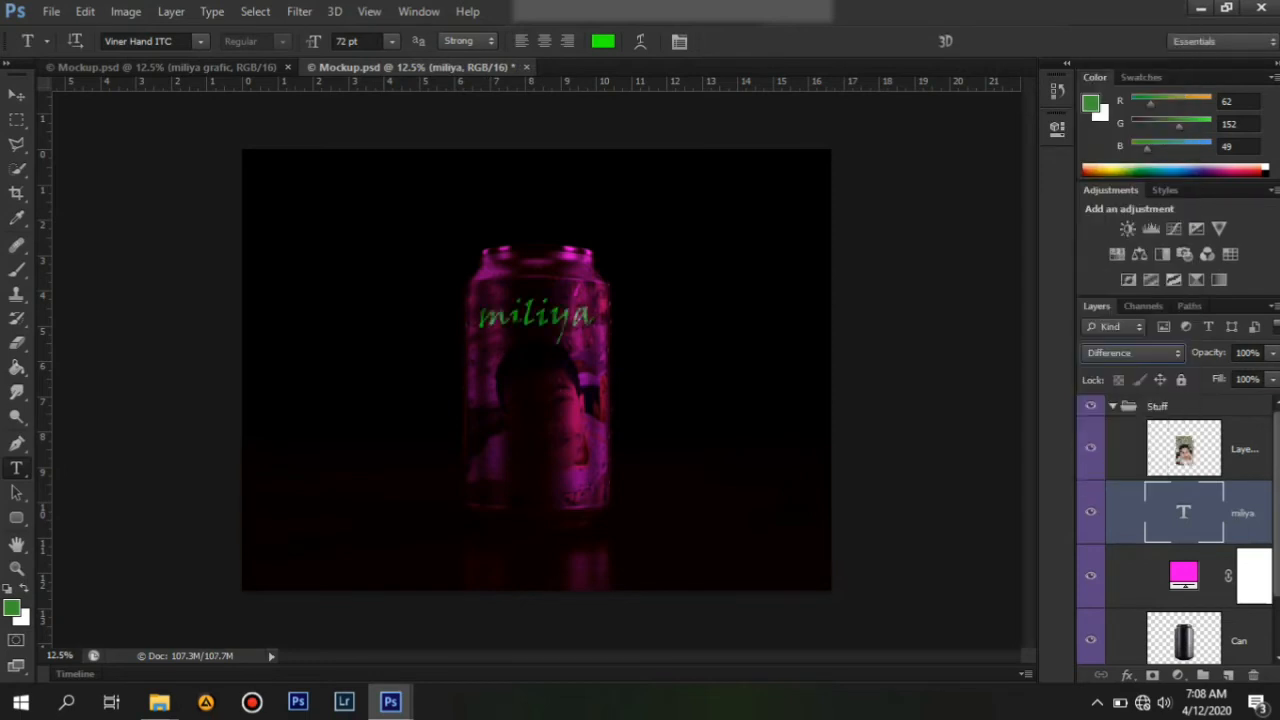
pyautogui.click(1131, 353)
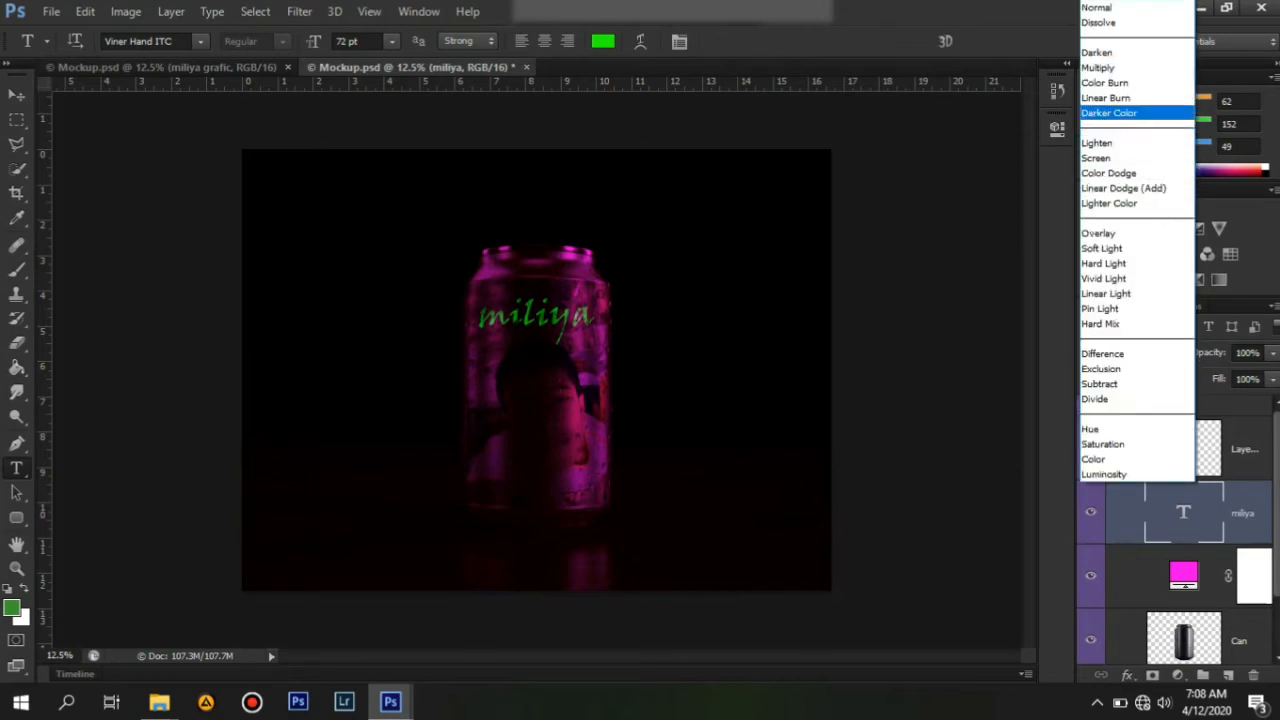
pyautogui.click(1110, 52)
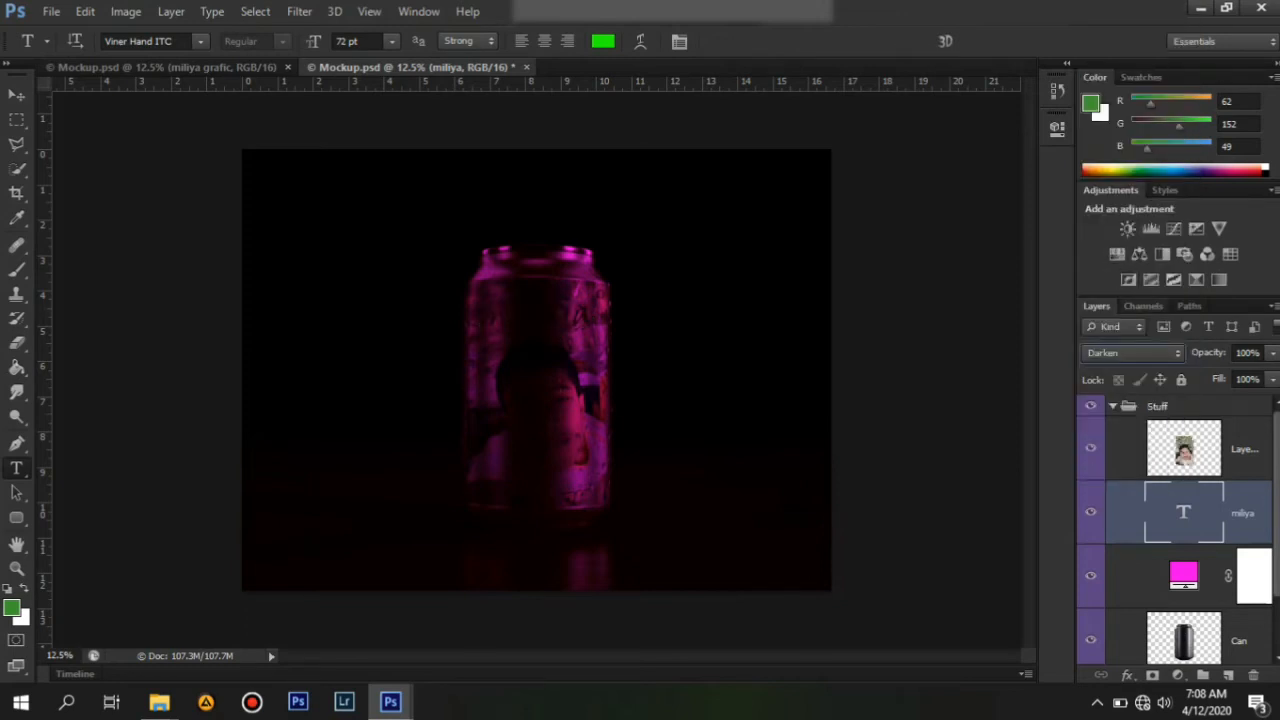
pyautogui.click(1131, 353)
pyautogui.click(1110, 112)
pyautogui.click(1131, 353)
pyautogui.click(1110, 20)
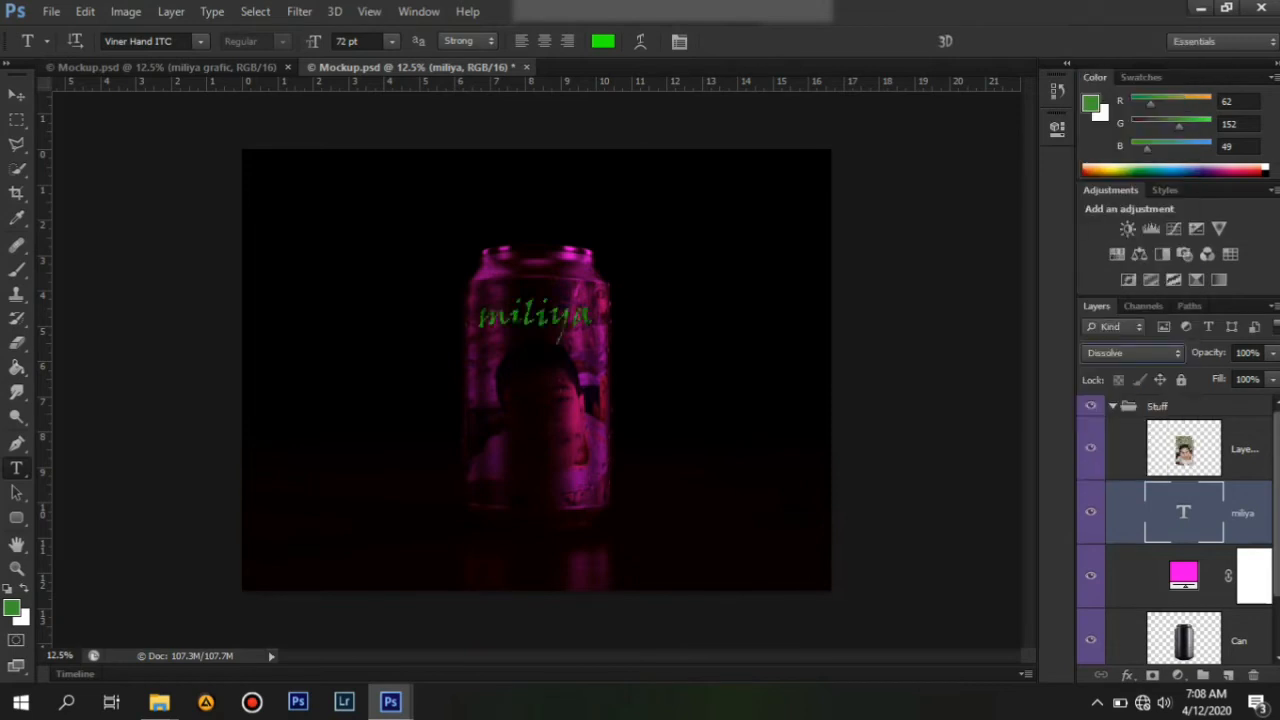
pyautogui.click(1131, 353)
pyautogui.click(1110, 8)
# Select all the miliya text and set its font to Segoe Script Bold.
pyautogui.click(548, 319)
pyautogui.hotkey('ctrl', 'a')
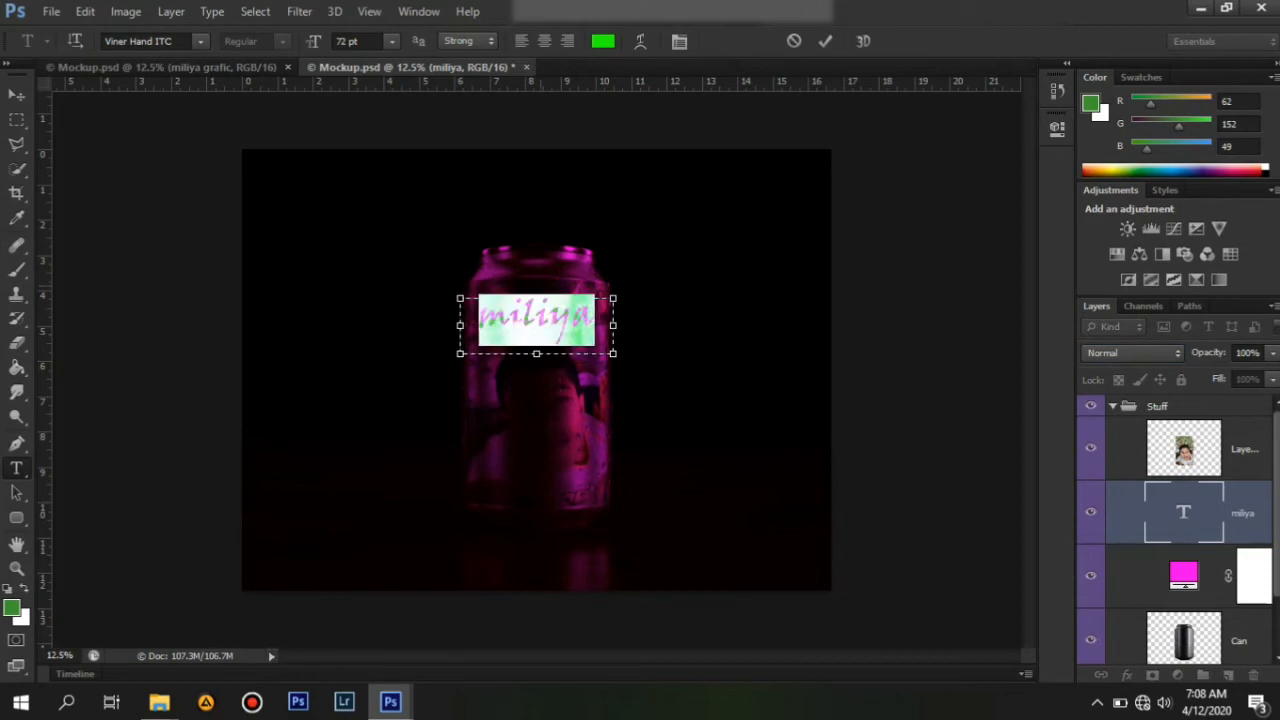
pyautogui.click(200, 41)
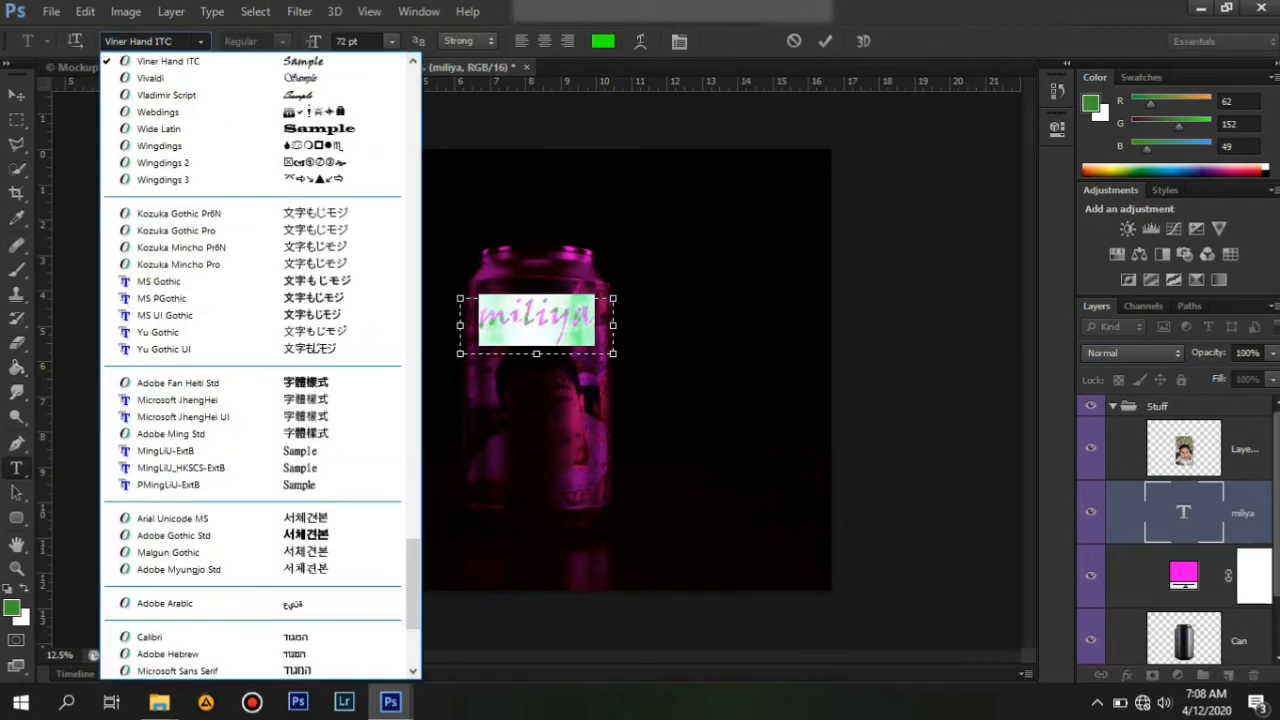
pyautogui.scroll(1, 250, 331)
pyautogui.scroll(11, 250, 331)
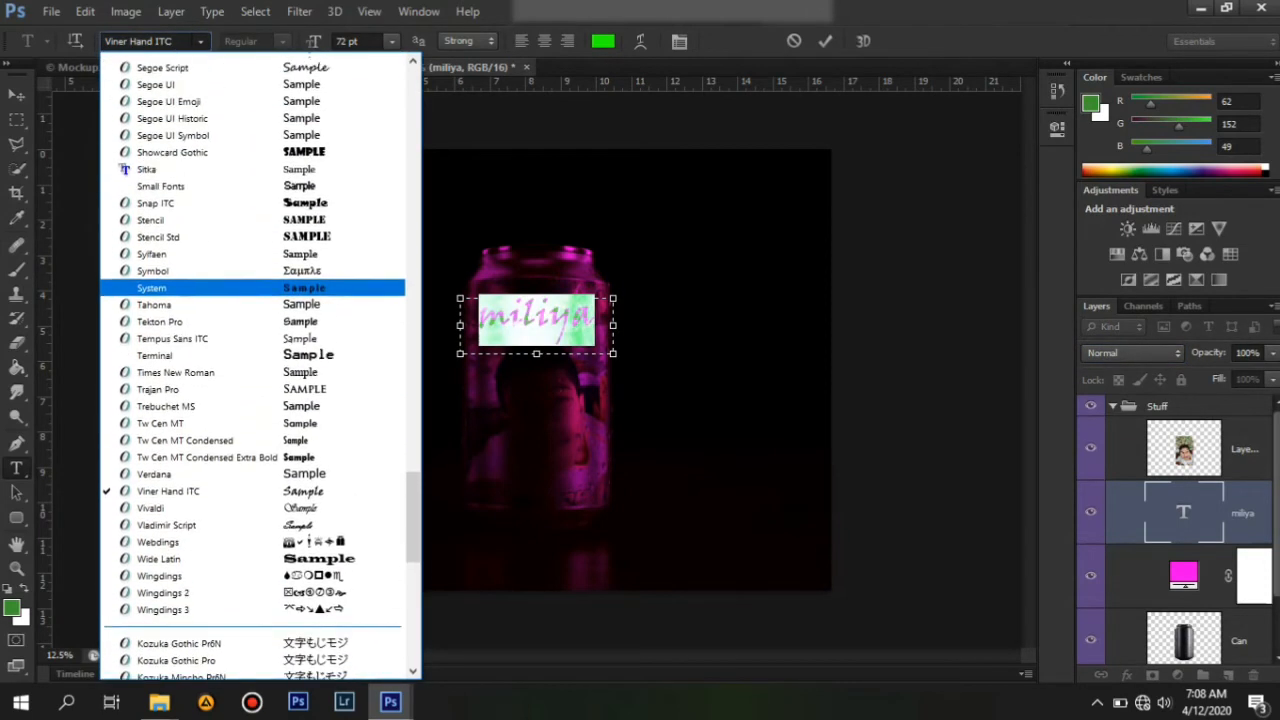
pyautogui.press('Return')
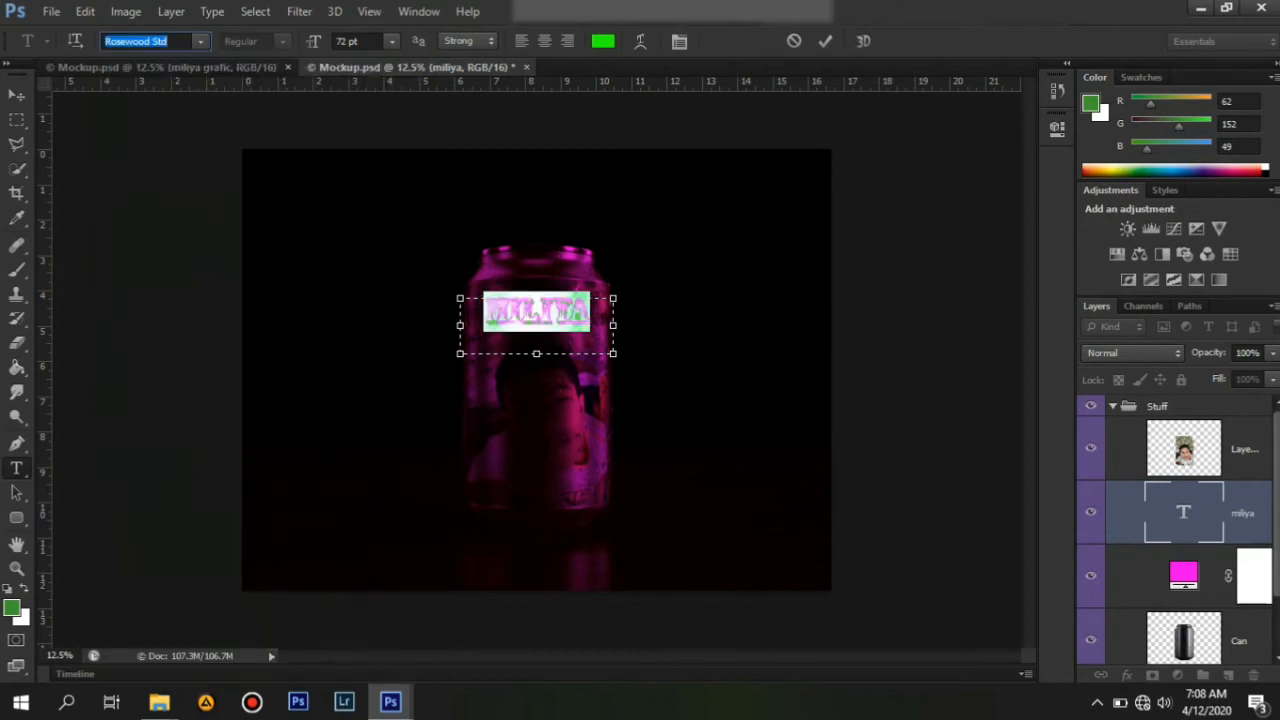
pyautogui.click(200, 41)
pyautogui.click(200, 129)
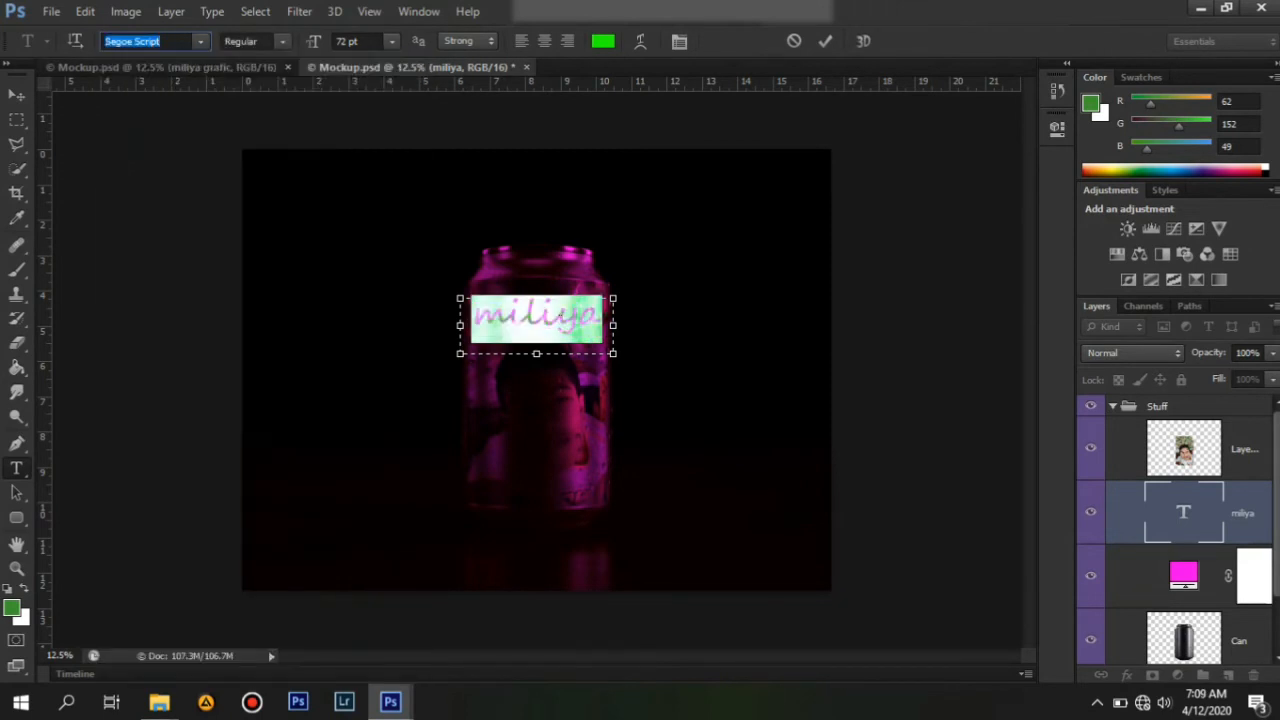
pyautogui.click(283, 41)
pyautogui.click(250, 76)
pyautogui.press('Return')
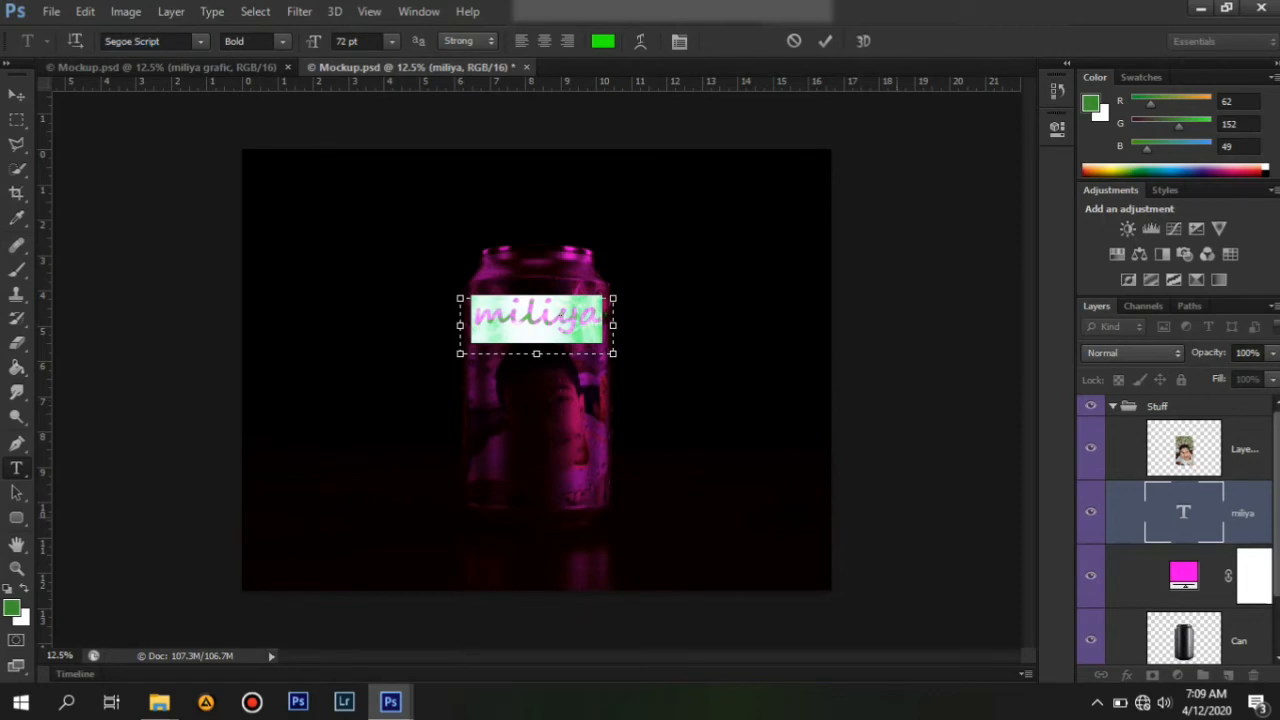
# Change the can's color fill to a tan shade with R 183, G 157, B 107.
pyautogui.doubleClick(1183, 574)
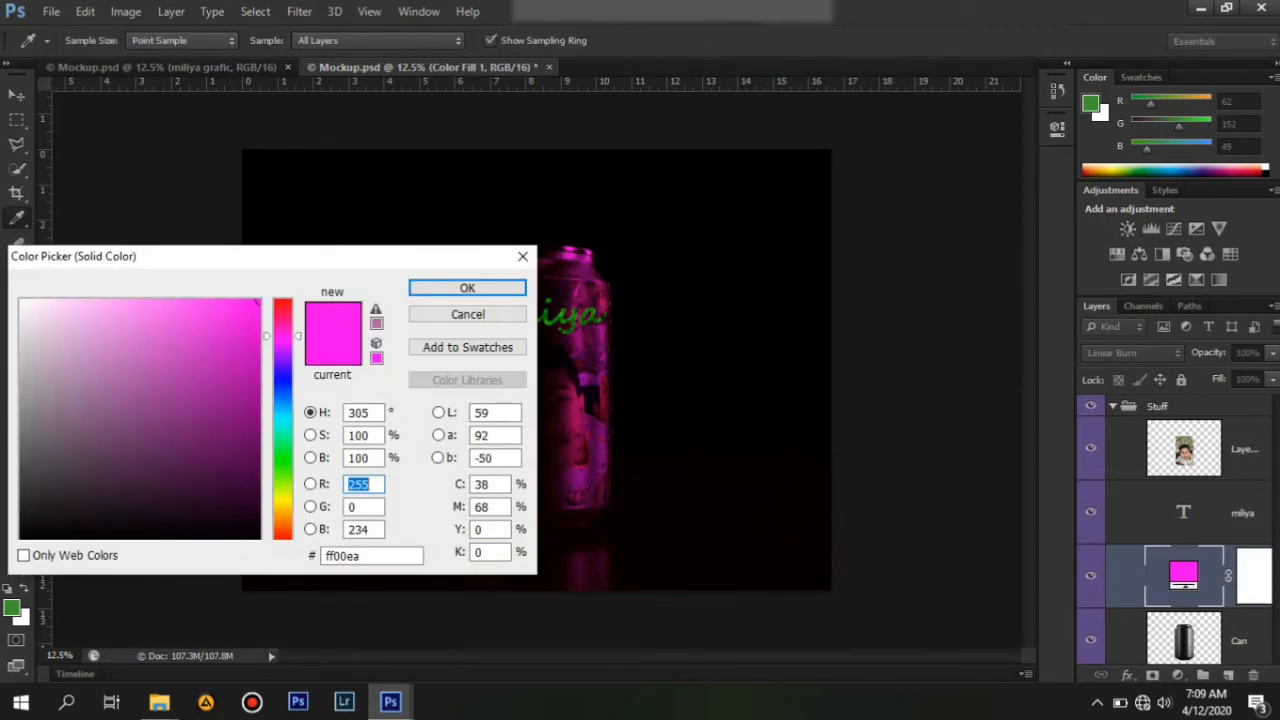
pyautogui.moveTo(283, 336); pyautogui.dragTo(283, 458)
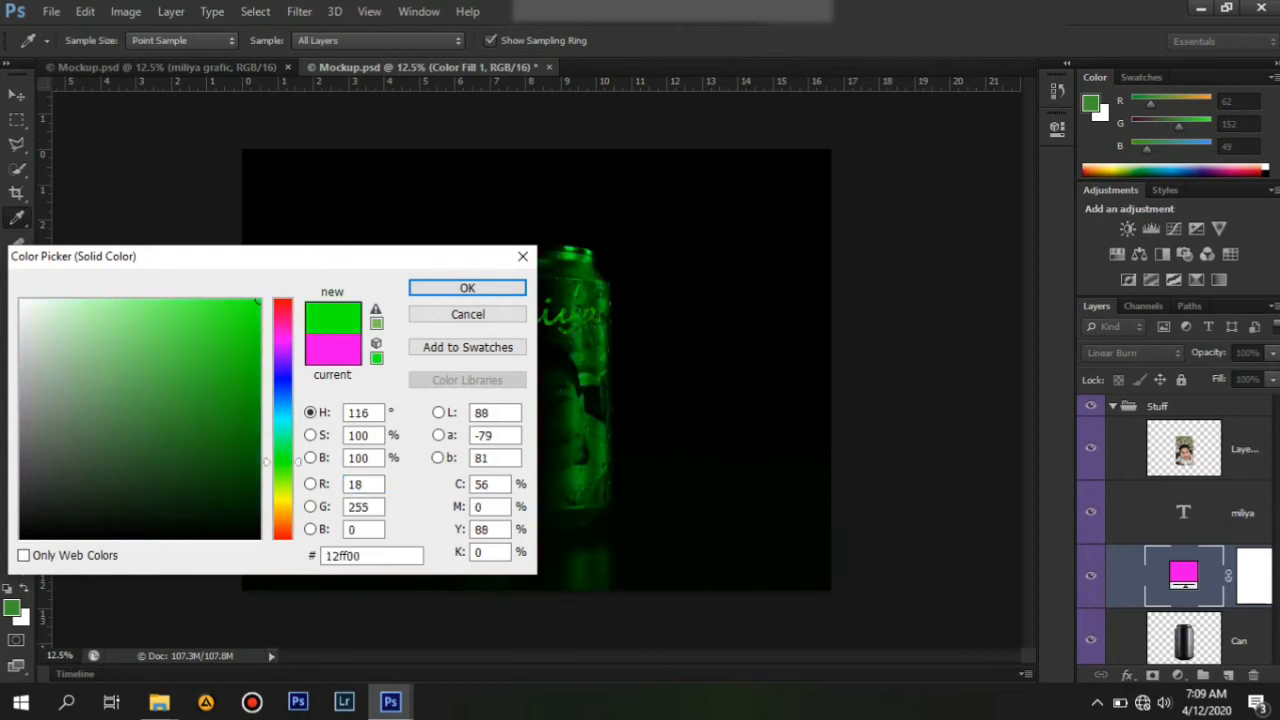
pyautogui.moveTo(191, 410)
pyautogui.mouseDown()
pyautogui.moveTo(180, 351)
pyautogui.moveTo(119, 367)
pyautogui.mouseUp()
pyautogui.doubleClick(349, 484)
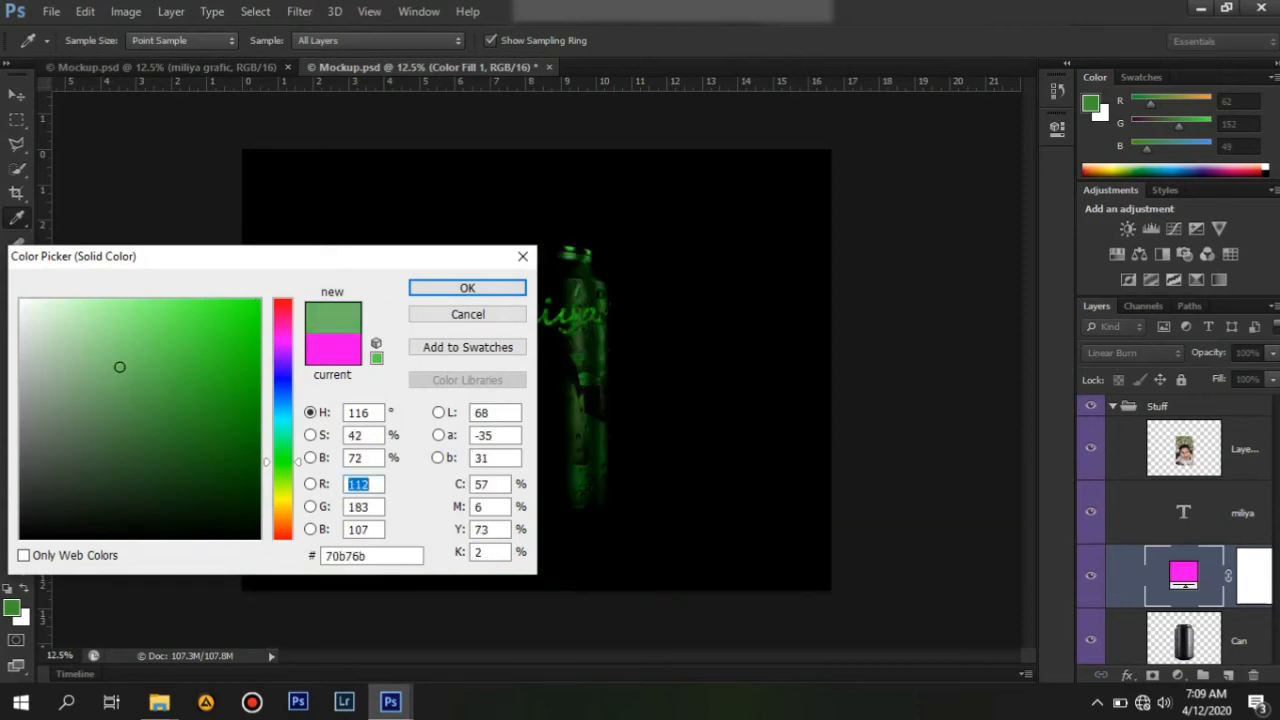
pyautogui.press('Down')
pyautogui.write('183')
pyautogui.moveTo(283, 512)
pyautogui.mouseDown()
pyautogui.moveTo(283, 496)
pyautogui.moveTo(283, 512)
pyautogui.mouseUp()
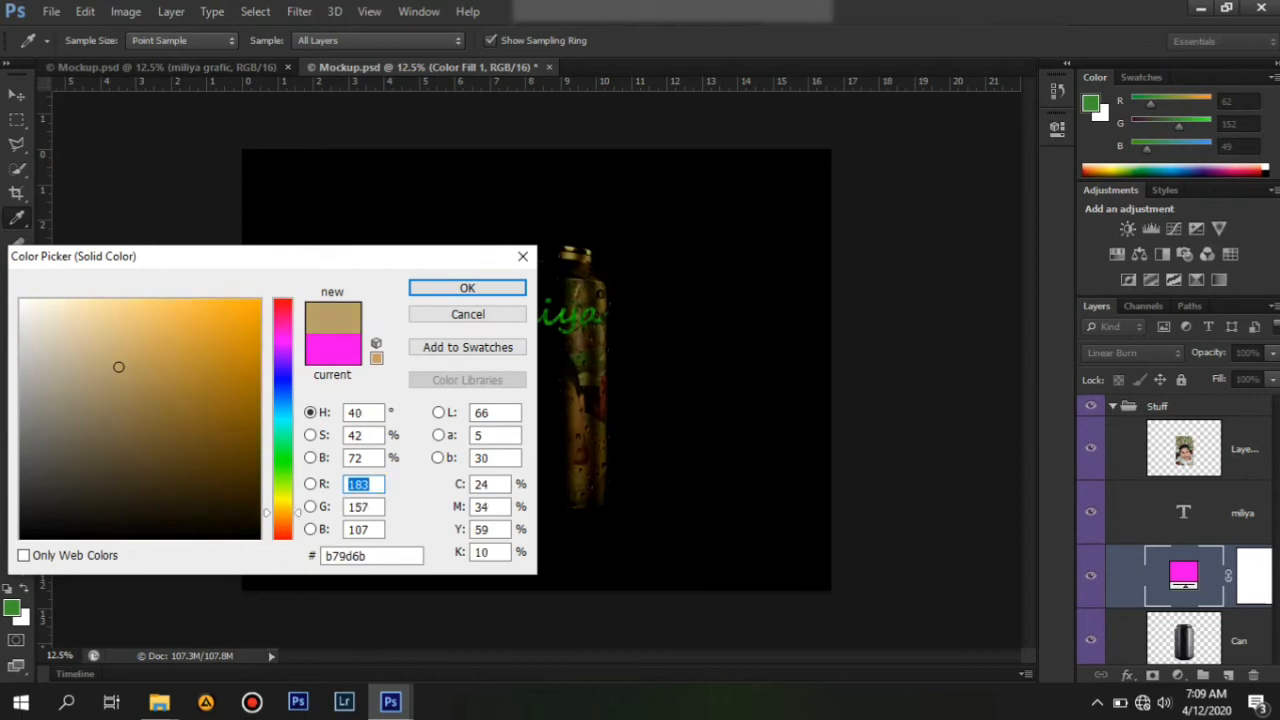
pyautogui.click(467, 288)
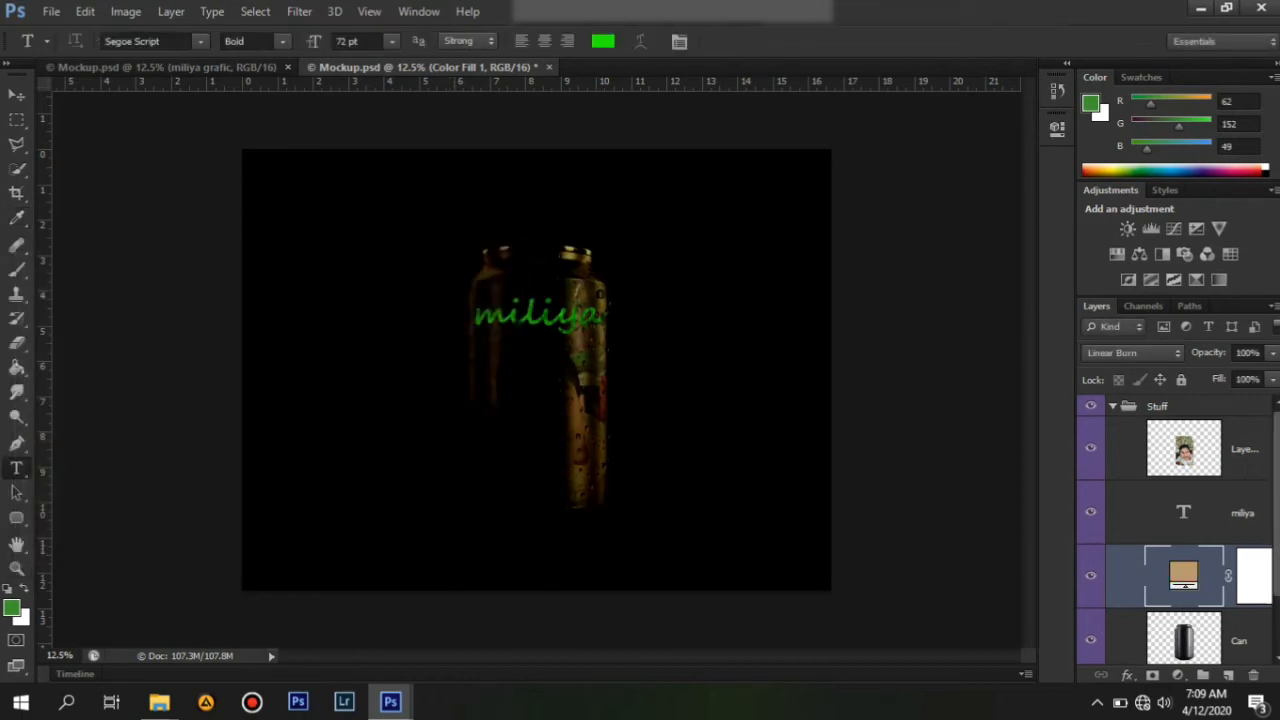
# Change the can's color fill to orange ffa800, then to red ff0000.
pyautogui.doubleClick(1184, 573)
pyautogui.click(258, 302)
pyautogui.click(463, 289)
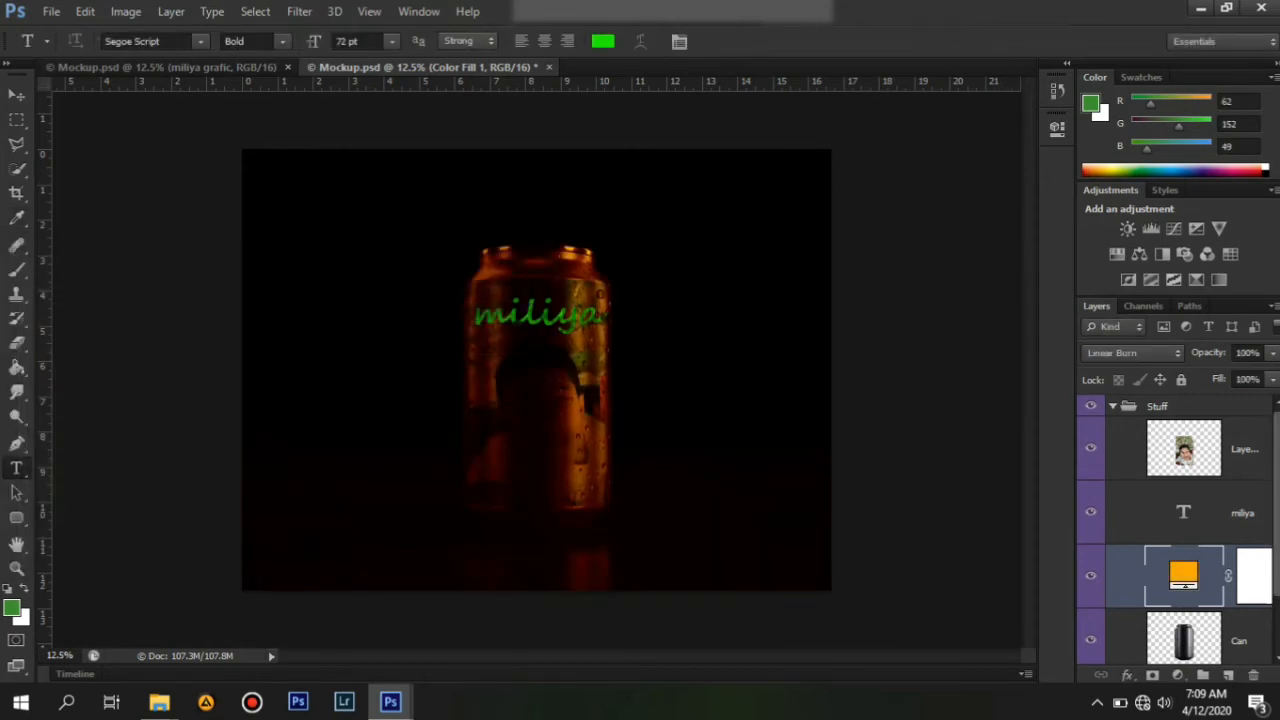
pyautogui.doubleClick(1184, 573)
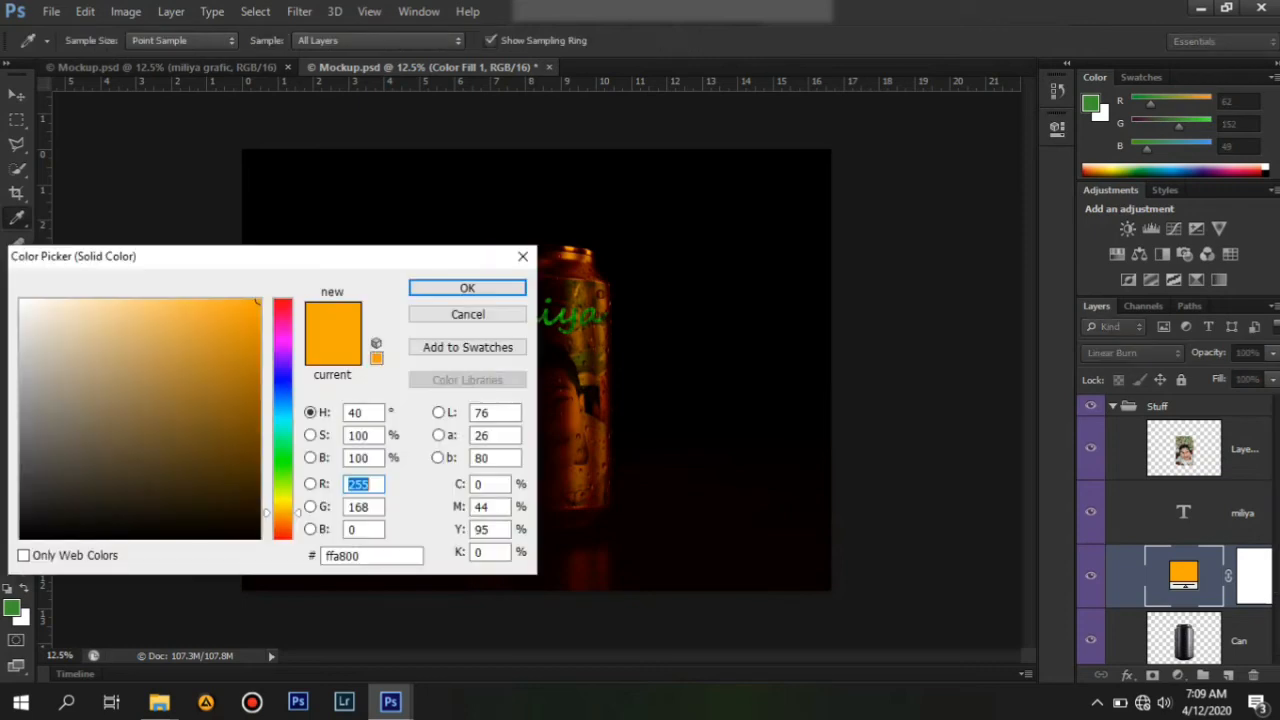
pyautogui.moveTo(283, 311); pyautogui.dragTo(283, 299)
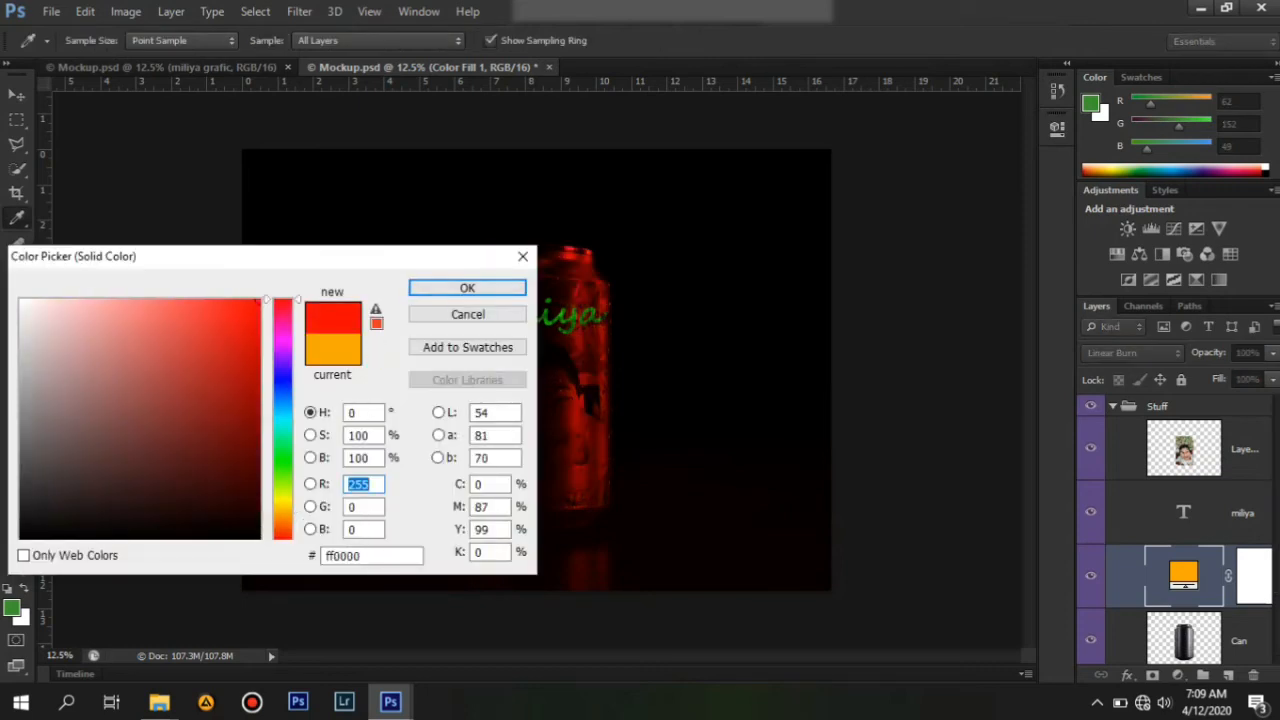
pyautogui.press('Return')
pyautogui.press('t')
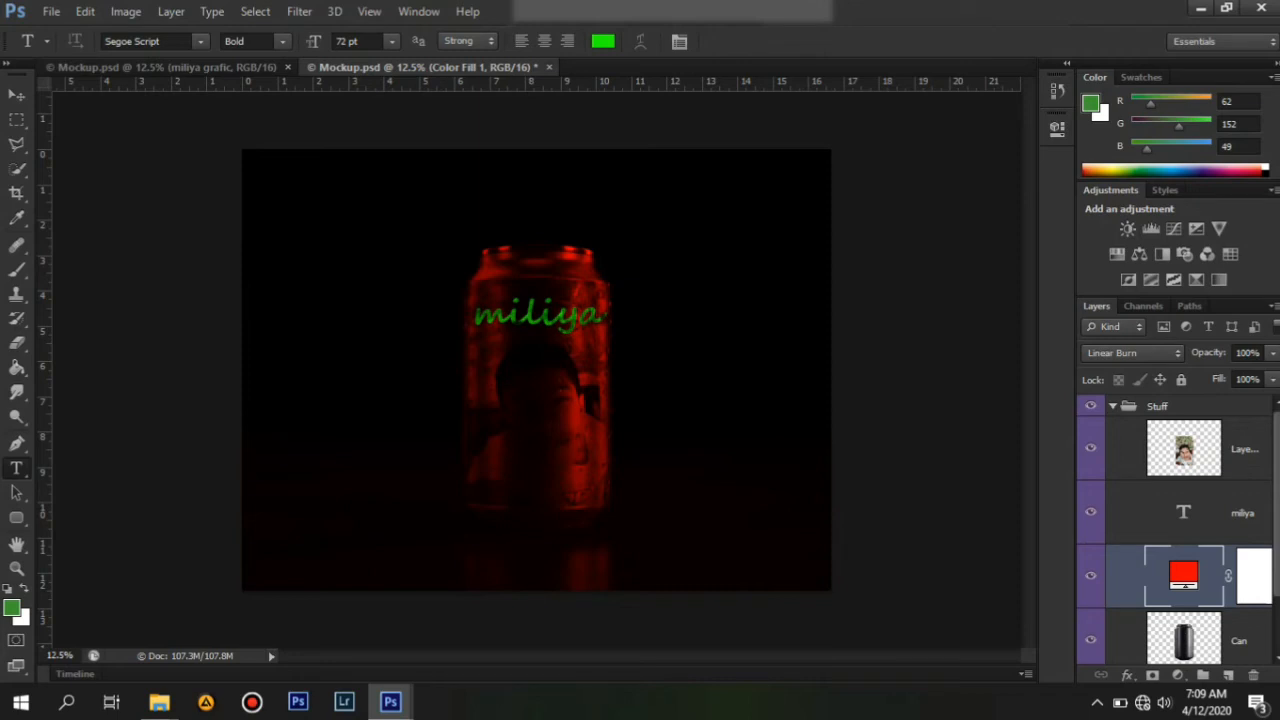
# Change the can's color fill to cyan.
pyautogui.doubleClick(1184, 573)
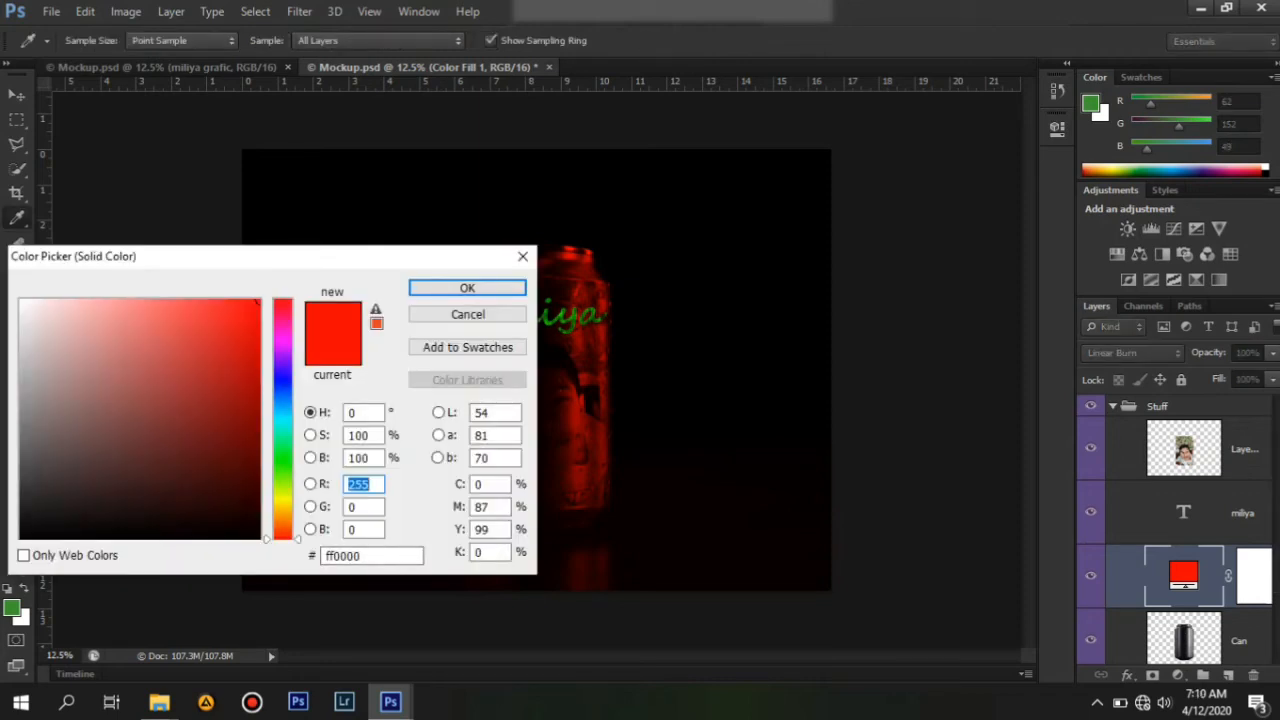
pyautogui.moveTo(282, 372); pyautogui.dragTo(282, 425)
pyautogui.click(467, 288)
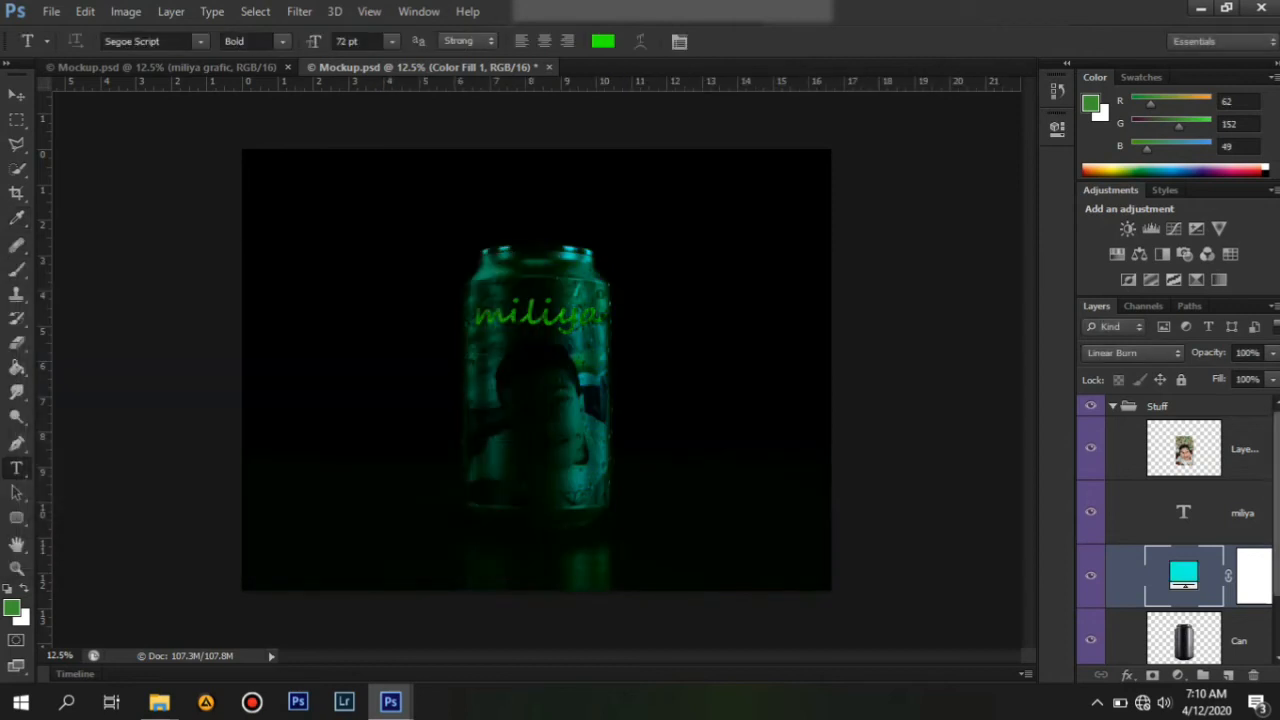
# Hide the color fill layer so the can keeps its original finish.
pyautogui.click(1091, 576)
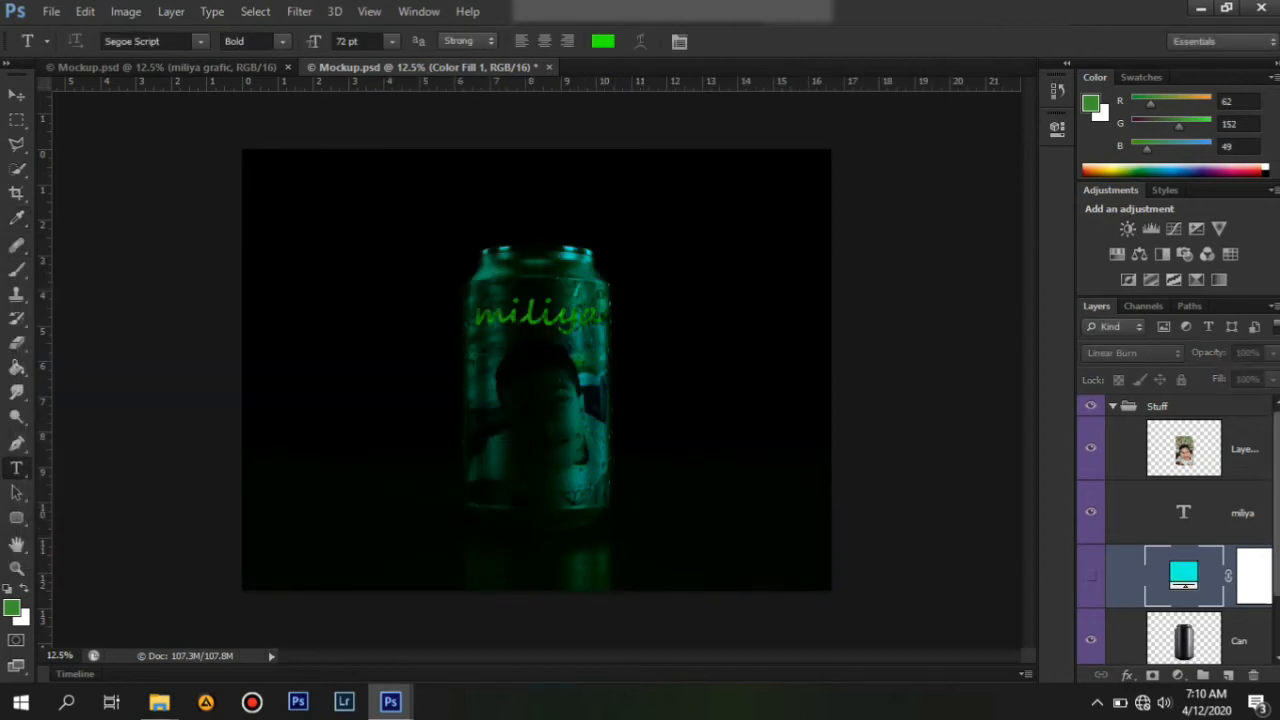
pyautogui.click(1091, 576)
pyautogui.click(1091, 576)
pyautogui.click(1091, 576)
pyautogui.click(1091, 576)
pyautogui.click(1091, 576)
pyautogui.click(1091, 576)
pyautogui.click(1091, 576)
pyautogui.click(1091, 576)
pyautogui.click(1091, 576)
pyautogui.click(1091, 576)
pyautogui.scroll(-1, 1091, 576)
pyautogui.scroll(-1, 1091, 632)
pyautogui.click(1091, 632)
pyautogui.click(1091, 632)
pyautogui.scroll(2, 1091, 632)
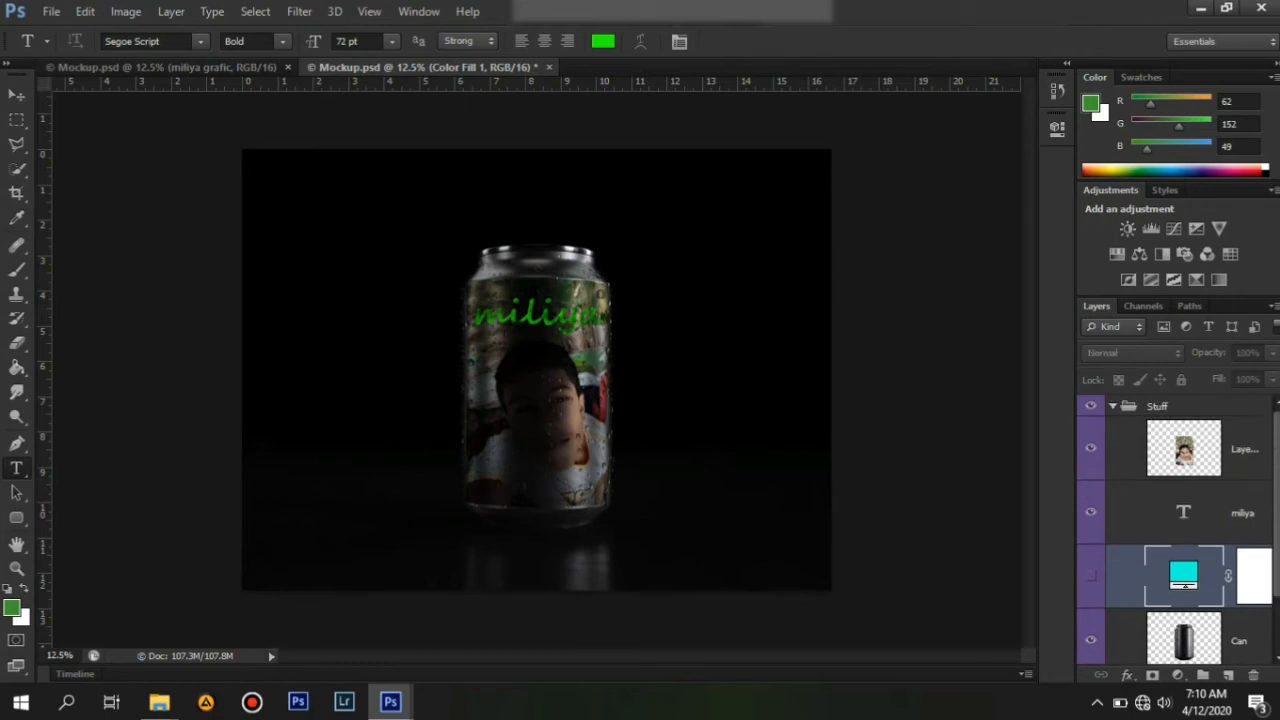
# Open the miliya text layer's blending options and toggle Stroke, Bevel & Emboss, Contour, Texture, Pattern Overlay, Satin, glow and shadow effects.
pyautogui.click(1120, 512)
pyautogui.rightClick(1120, 512)
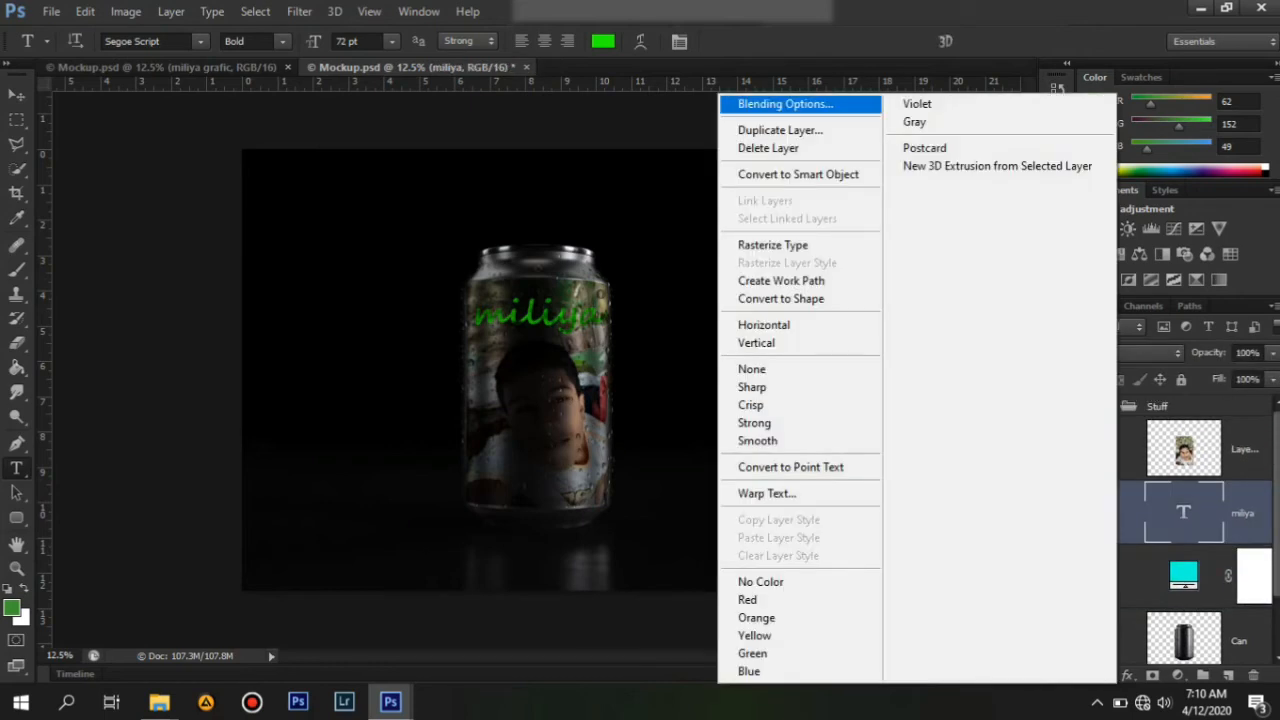
pyautogui.click(785, 104)
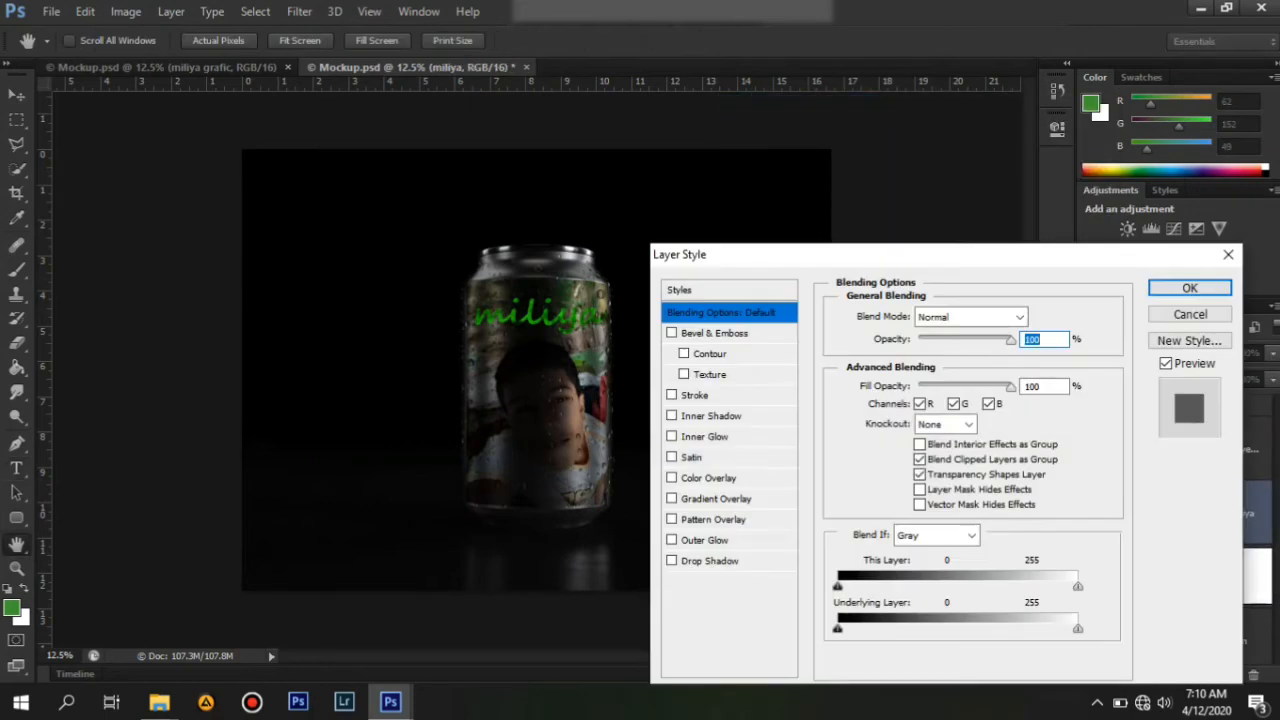
pyautogui.click(671, 395)
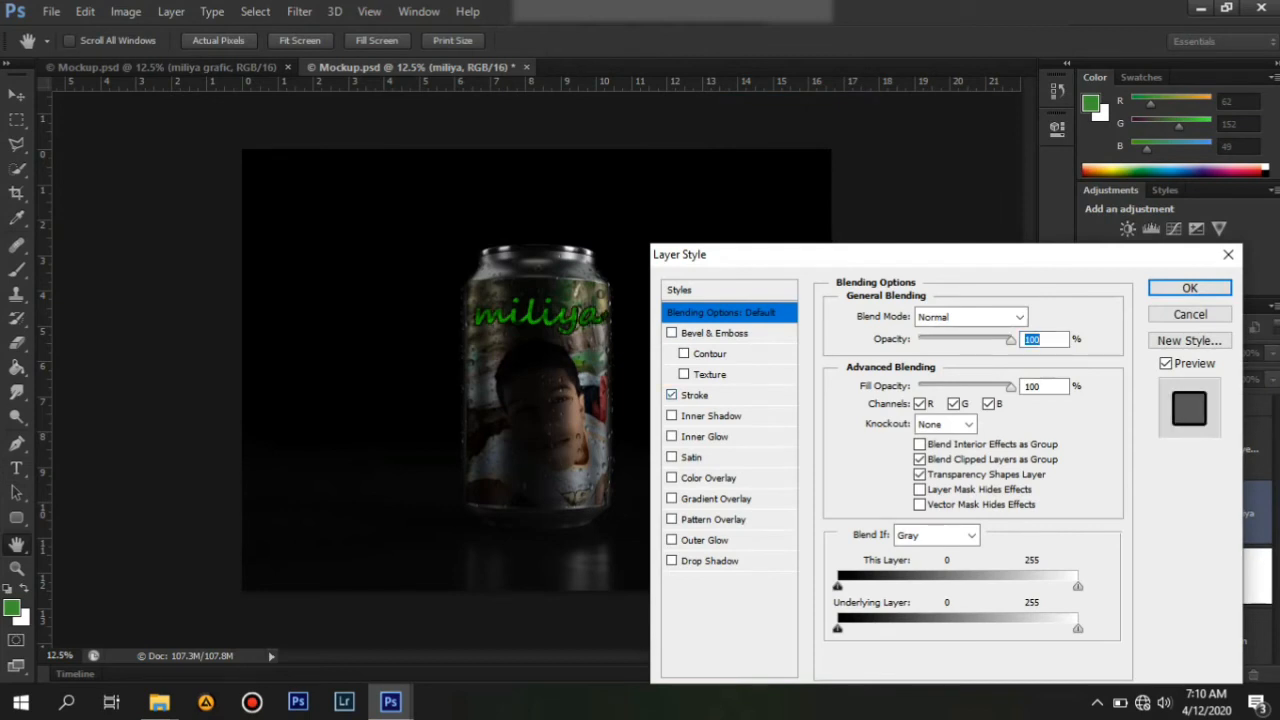
pyautogui.click(671, 333)
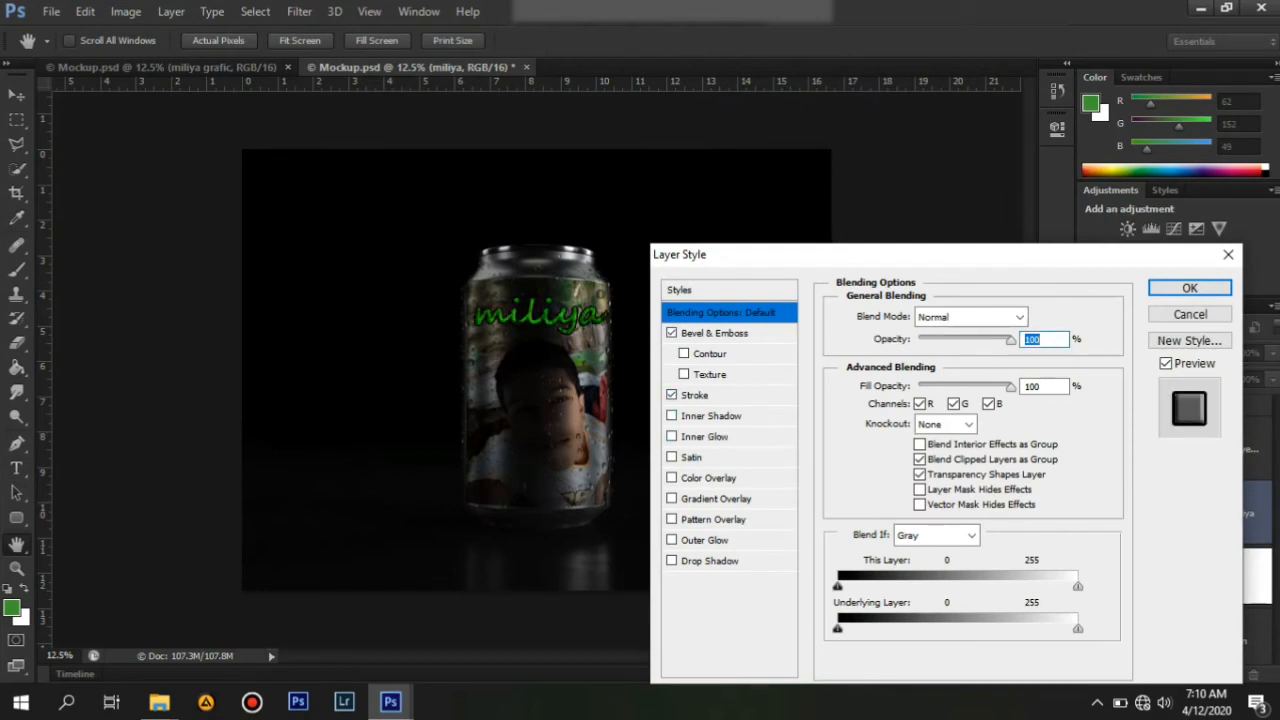
pyautogui.click(684, 354)
pyautogui.click(684, 374)
pyautogui.click(671, 519)
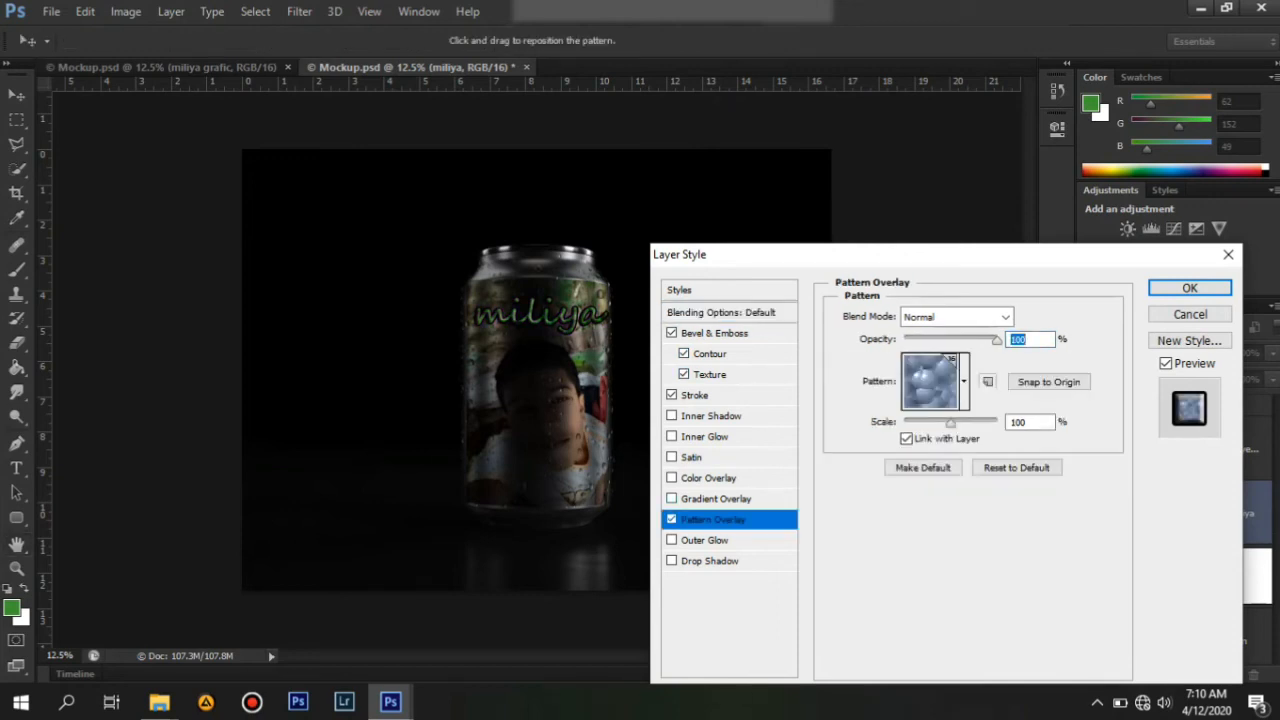
pyautogui.click(671, 519)
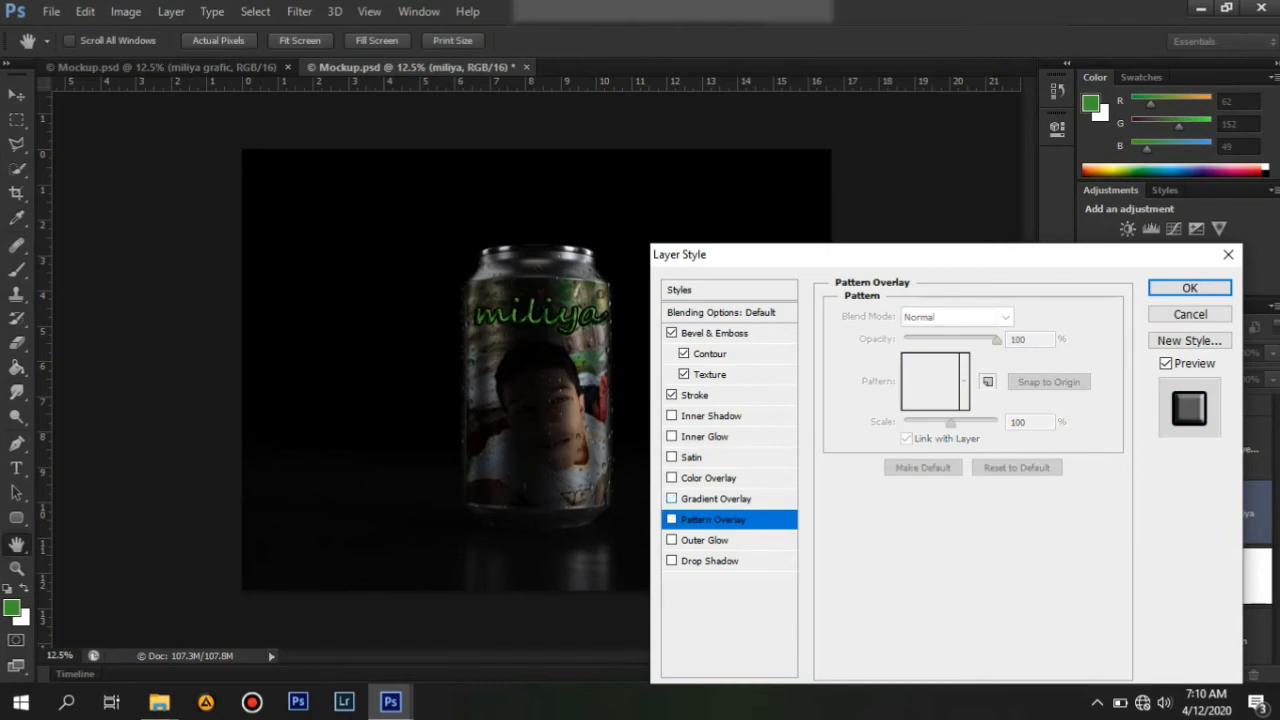
pyautogui.click(671, 437)
pyautogui.click(671, 457)
pyautogui.click(671, 437)
pyautogui.click(671, 416)
pyautogui.click(671, 416)
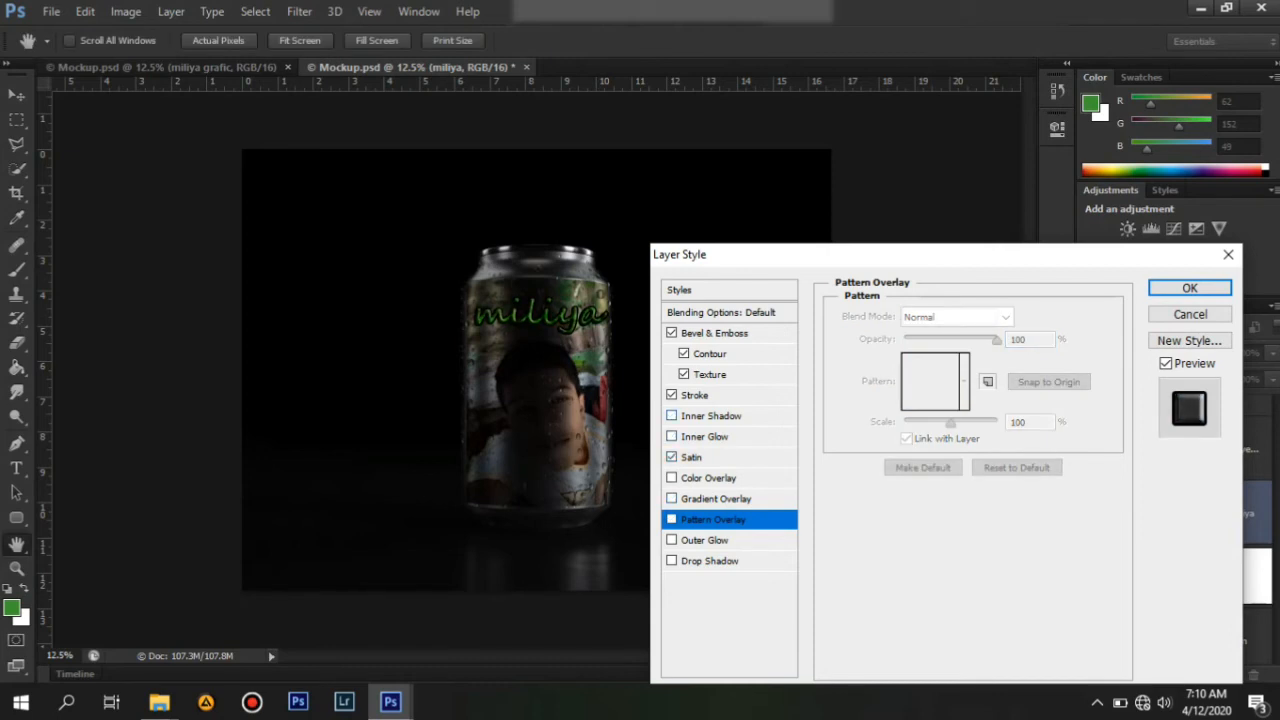
pyautogui.click(671, 540)
pyautogui.click(671, 561)
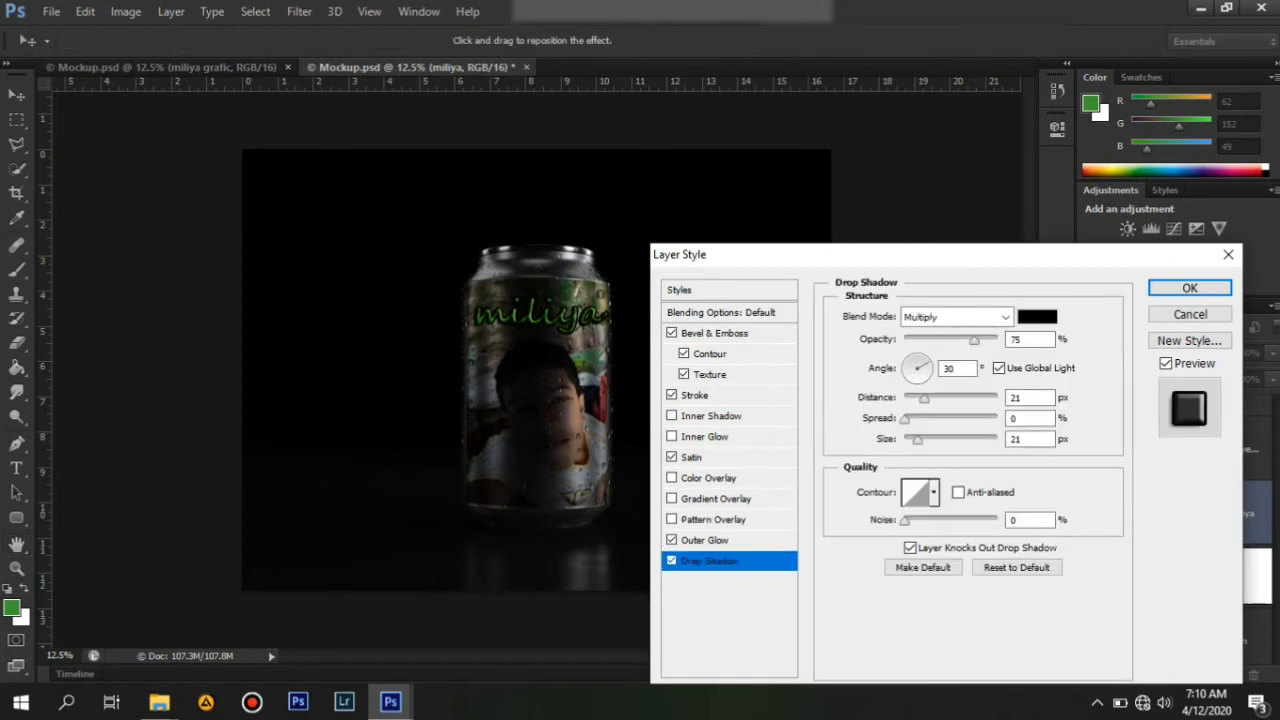
# Try several style presets on the miliya text, apply the light blue gradient preset and confirm.
pyautogui.click(680, 290)
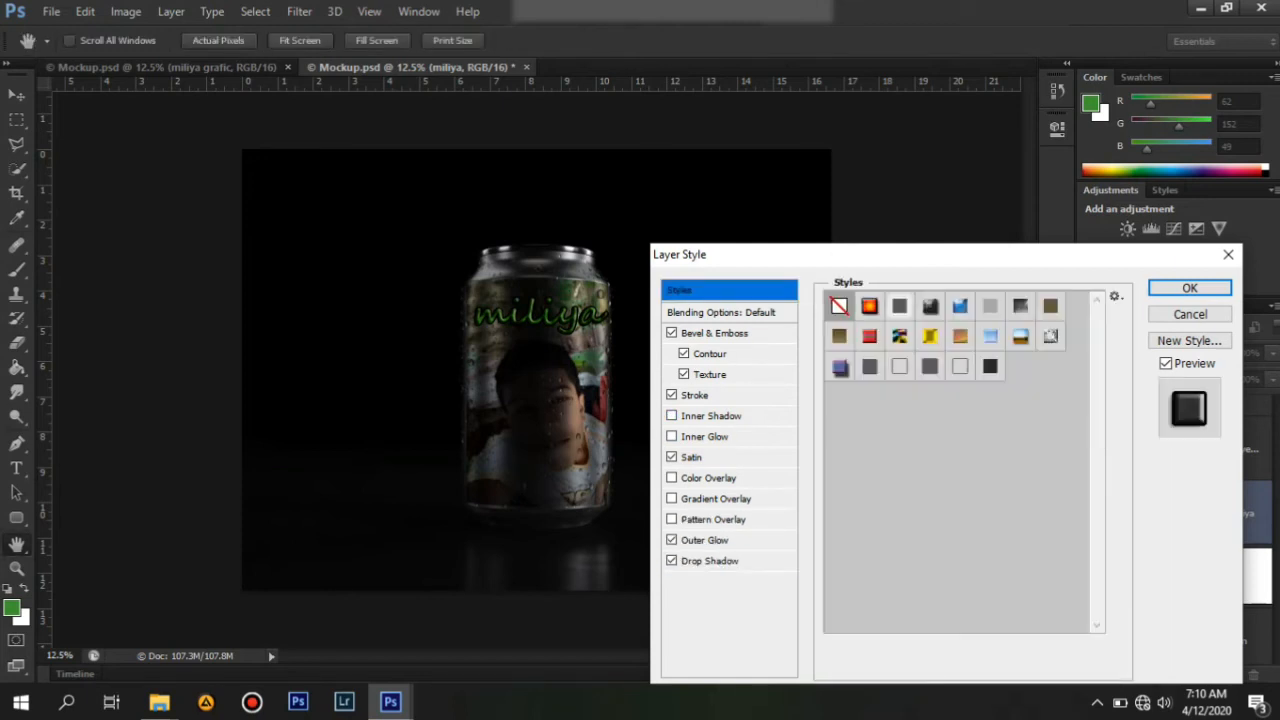
pyautogui.click(840, 367)
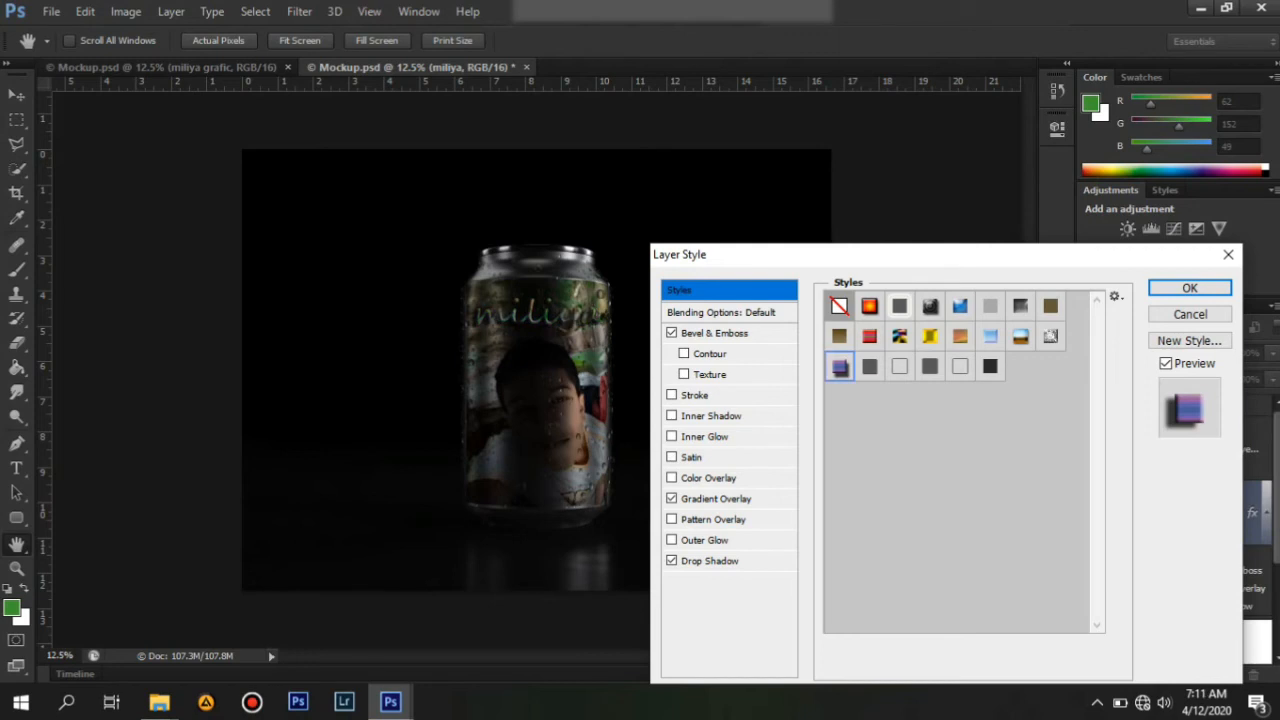
pyautogui.click(899, 306)
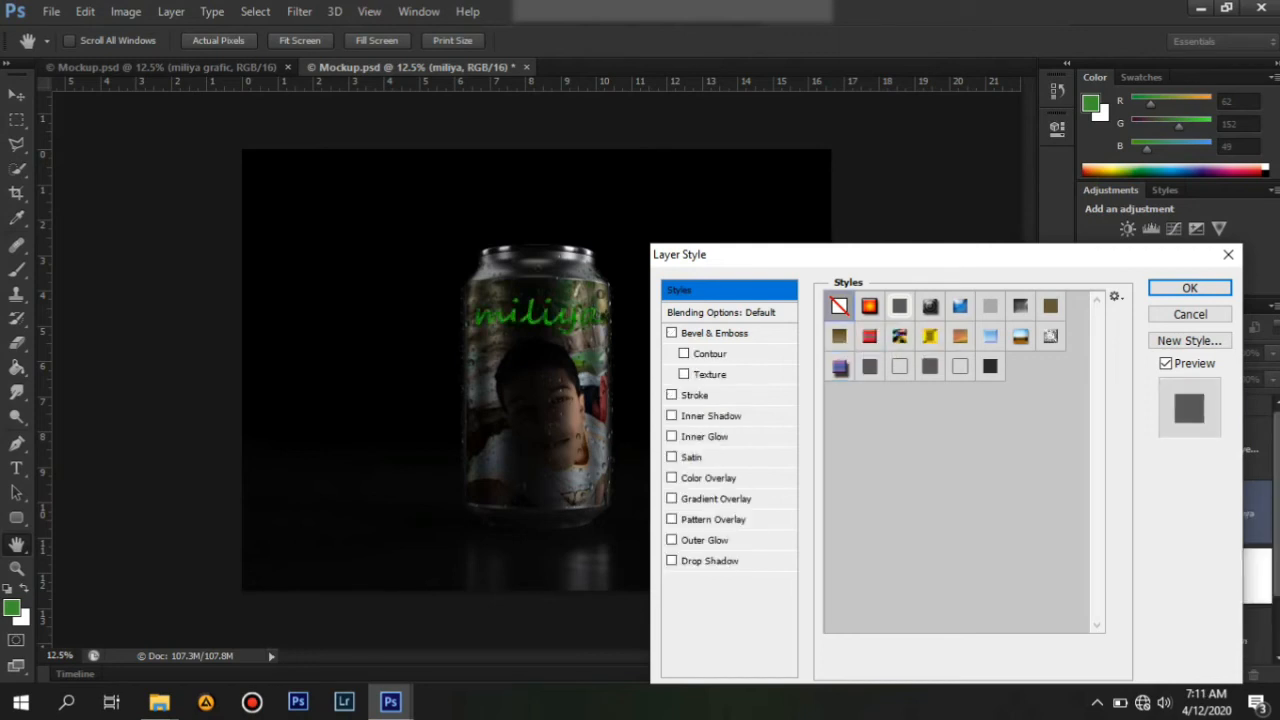
pyautogui.click(869, 306)
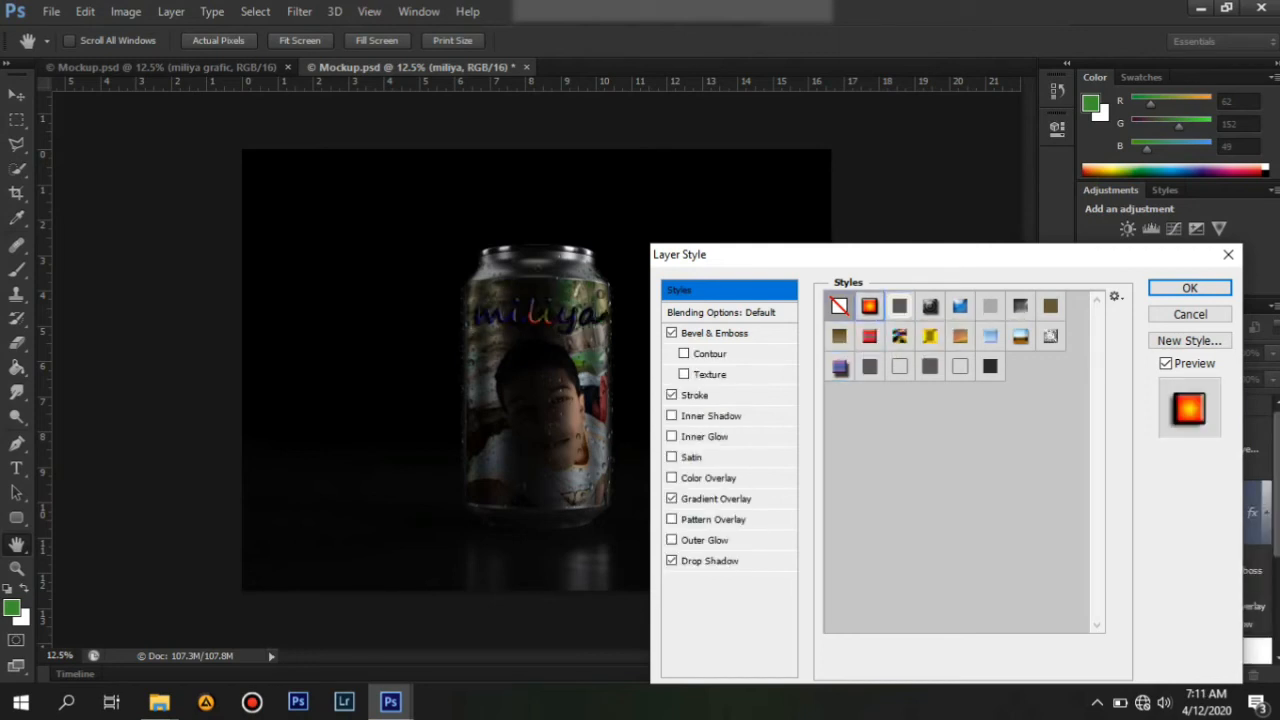
pyautogui.click(960, 306)
pyautogui.click(960, 336)
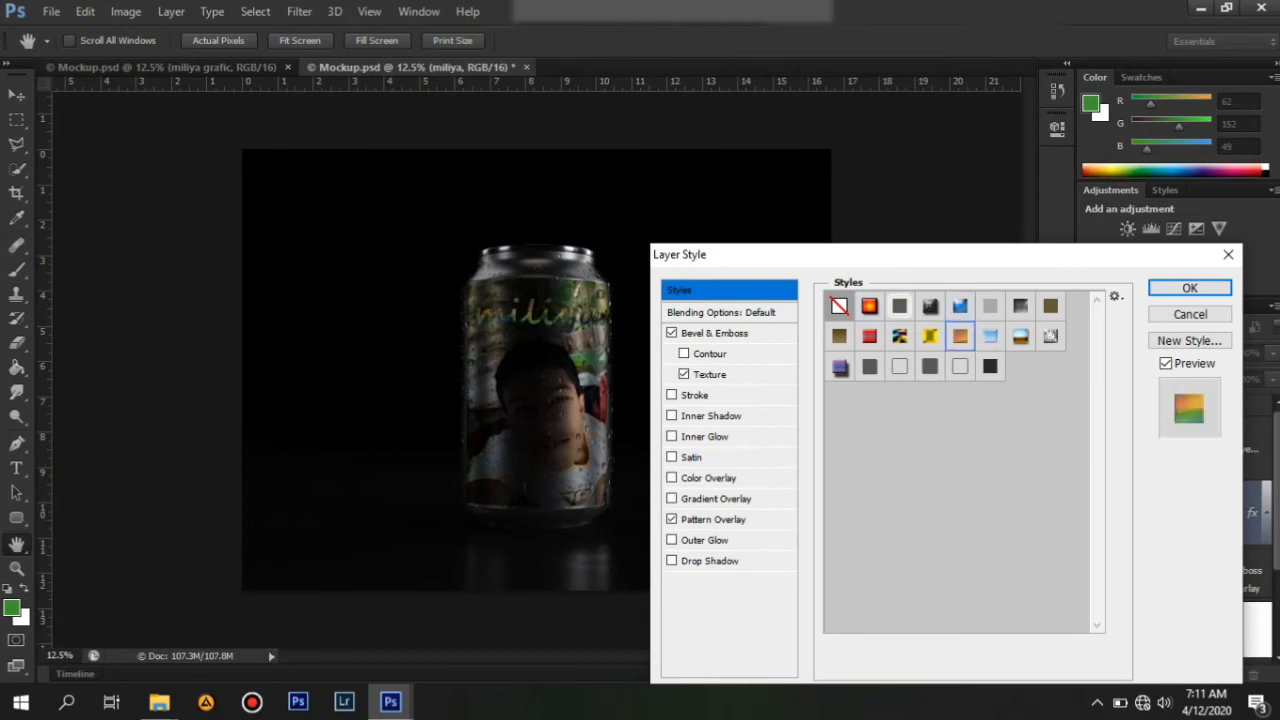
pyautogui.click(990, 336)
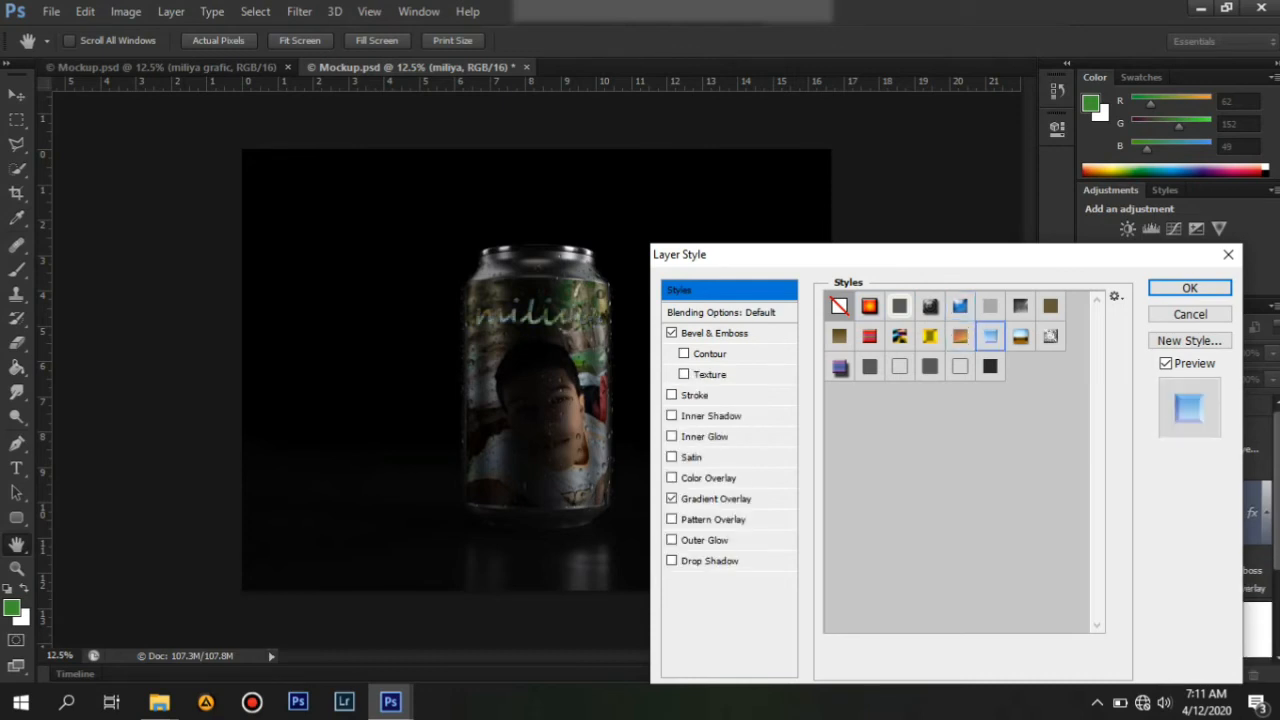
pyautogui.press('Return')
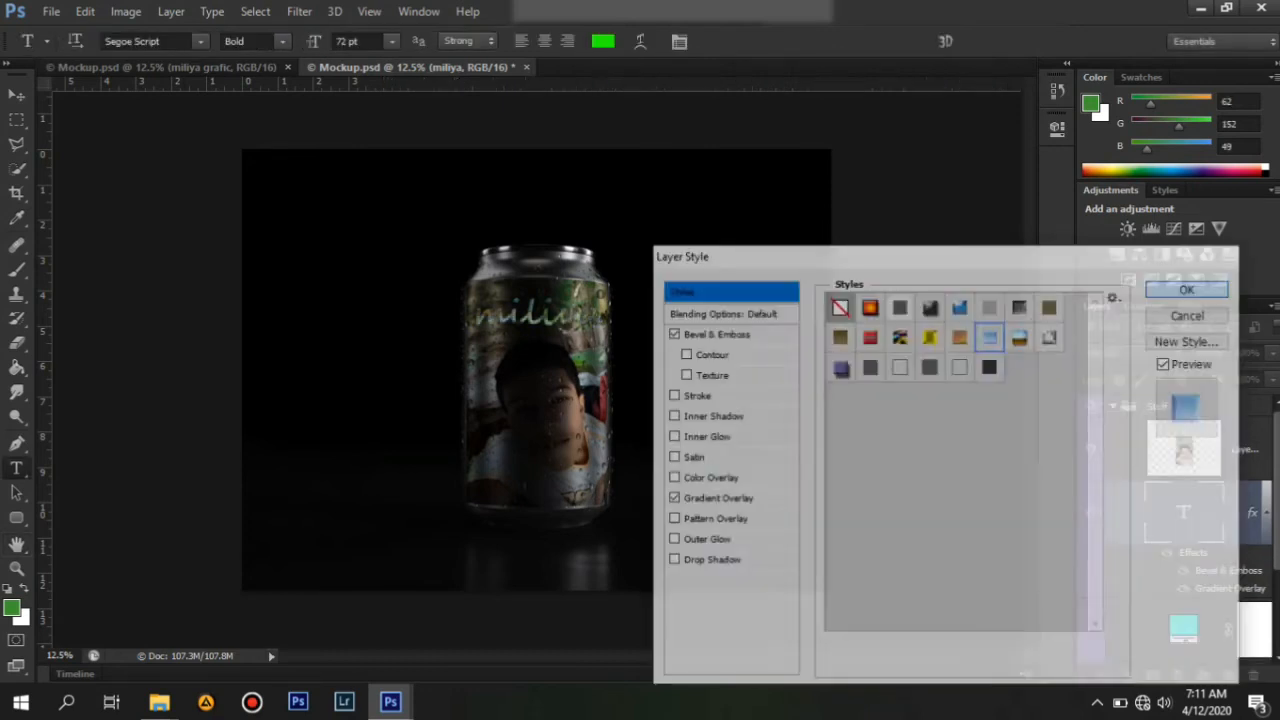
# Show the color fill layer on the can again.
pyautogui.scroll(-1, 1180, 530)
pyautogui.click(1090, 586)
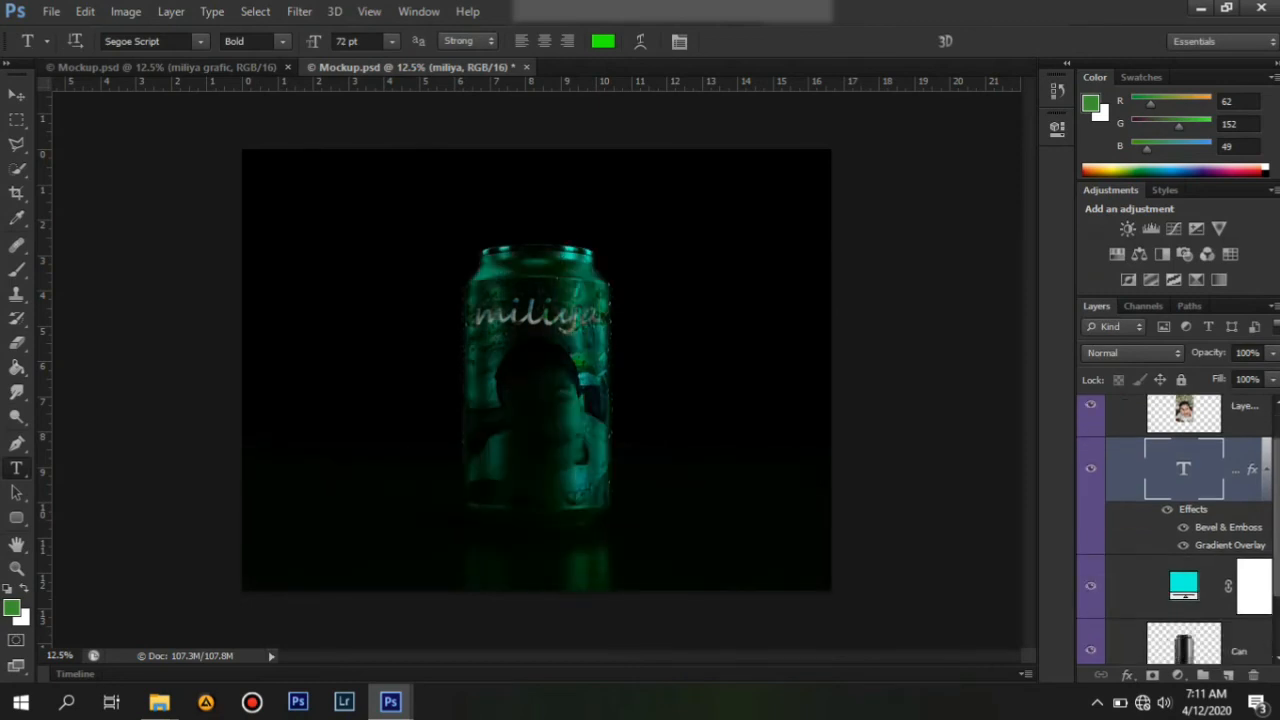
pyautogui.rightClick(1126, 590)
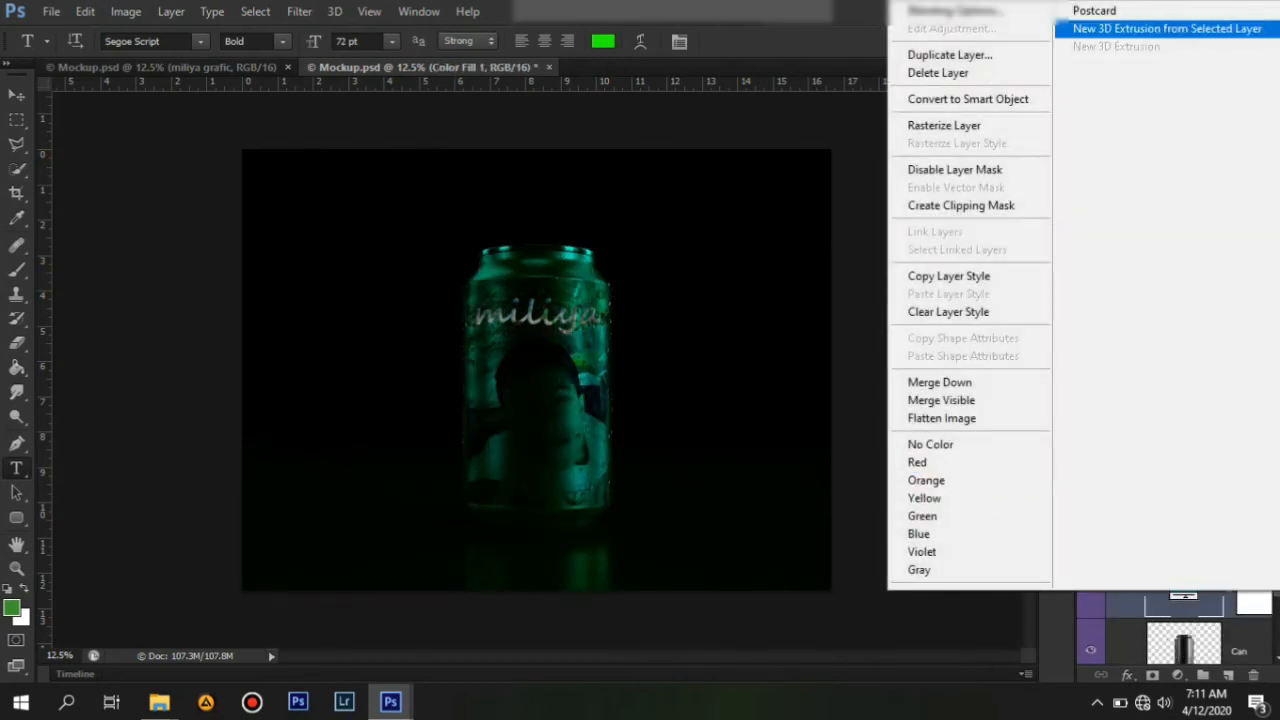
pyautogui.click(810, 415)
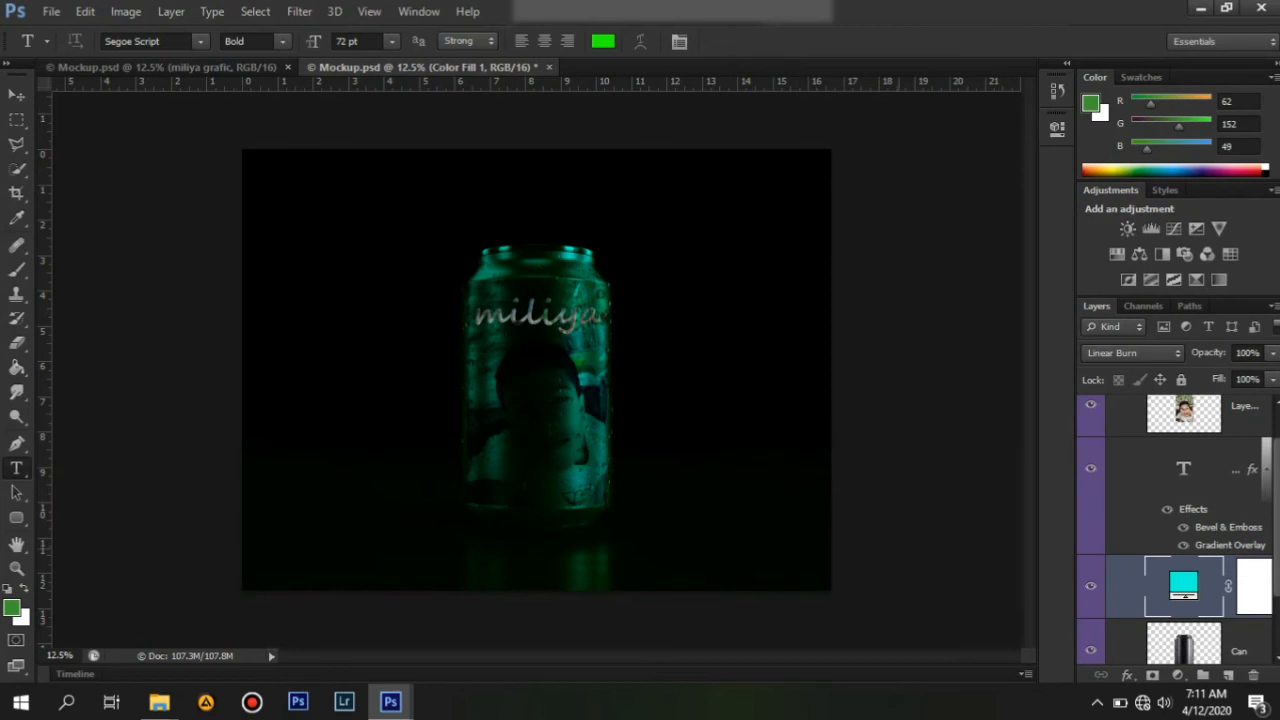
pyautogui.moveTo(638, 541); pyautogui.dragTo(845, 580)
pyautogui.write('miliya gra')
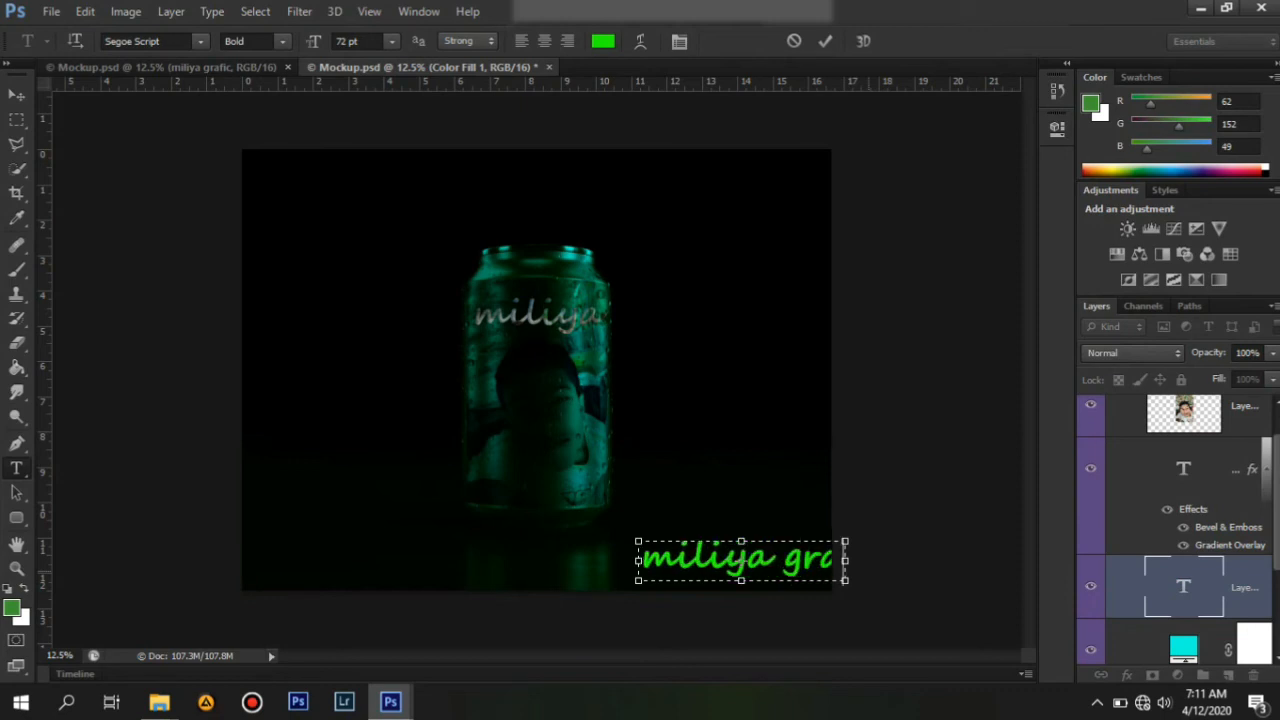
pyautogui.write('f')
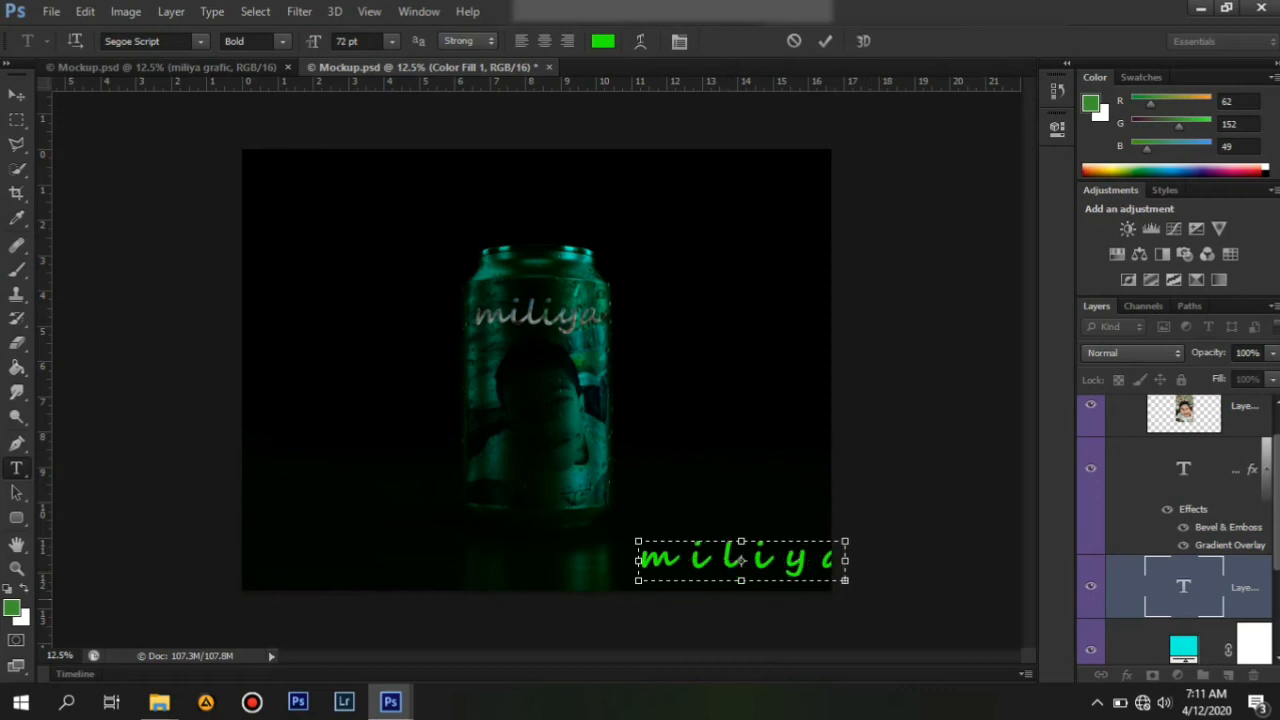
pyautogui.moveTo(638, 560); pyautogui.dragTo(632, 560)
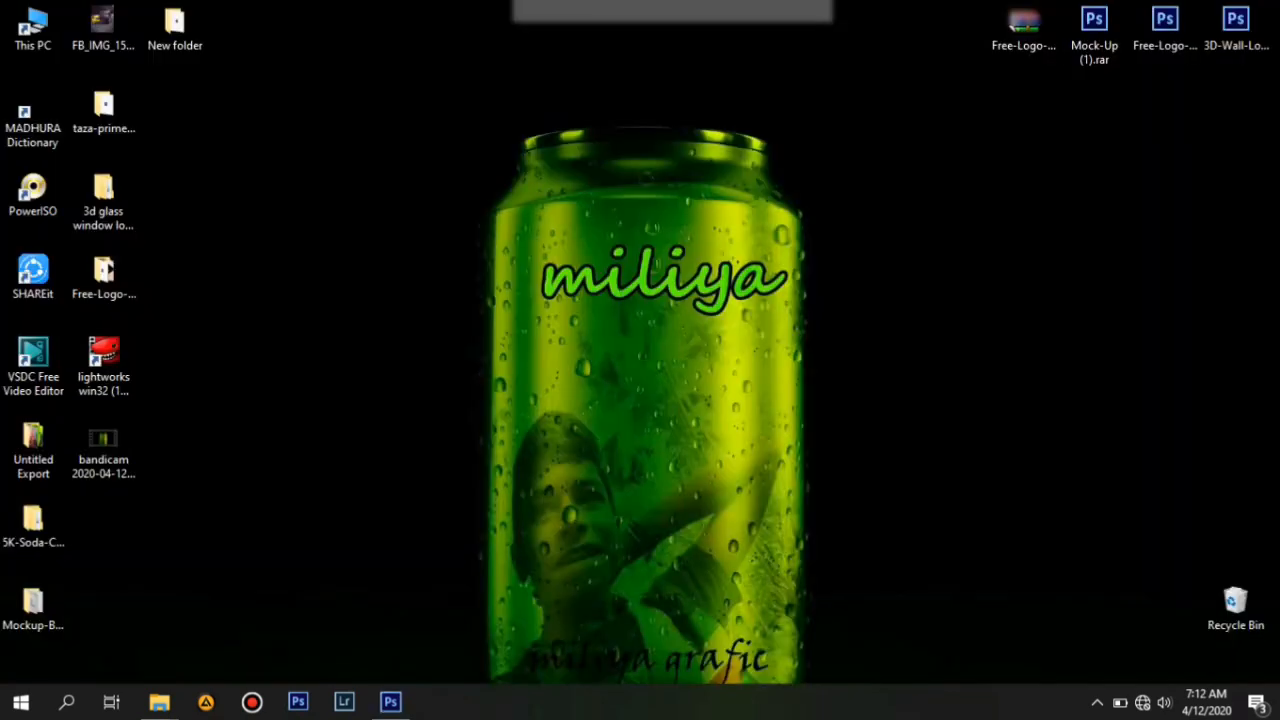
pyautogui.click(390, 702)
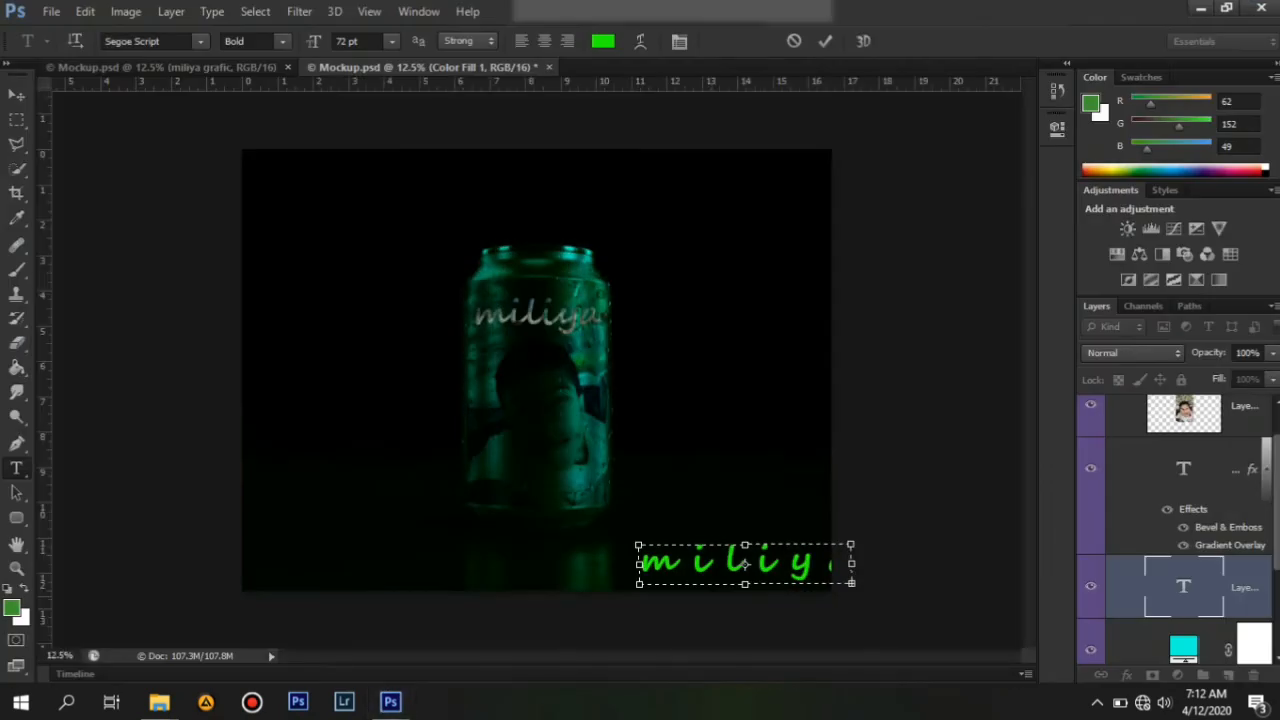
# Move the caption text box below the can and set its text size to 30 pt.
pyautogui.moveTo(744, 563); pyautogui.dragTo(579, 556)
pyautogui.hotkey('ctrl', 'a')
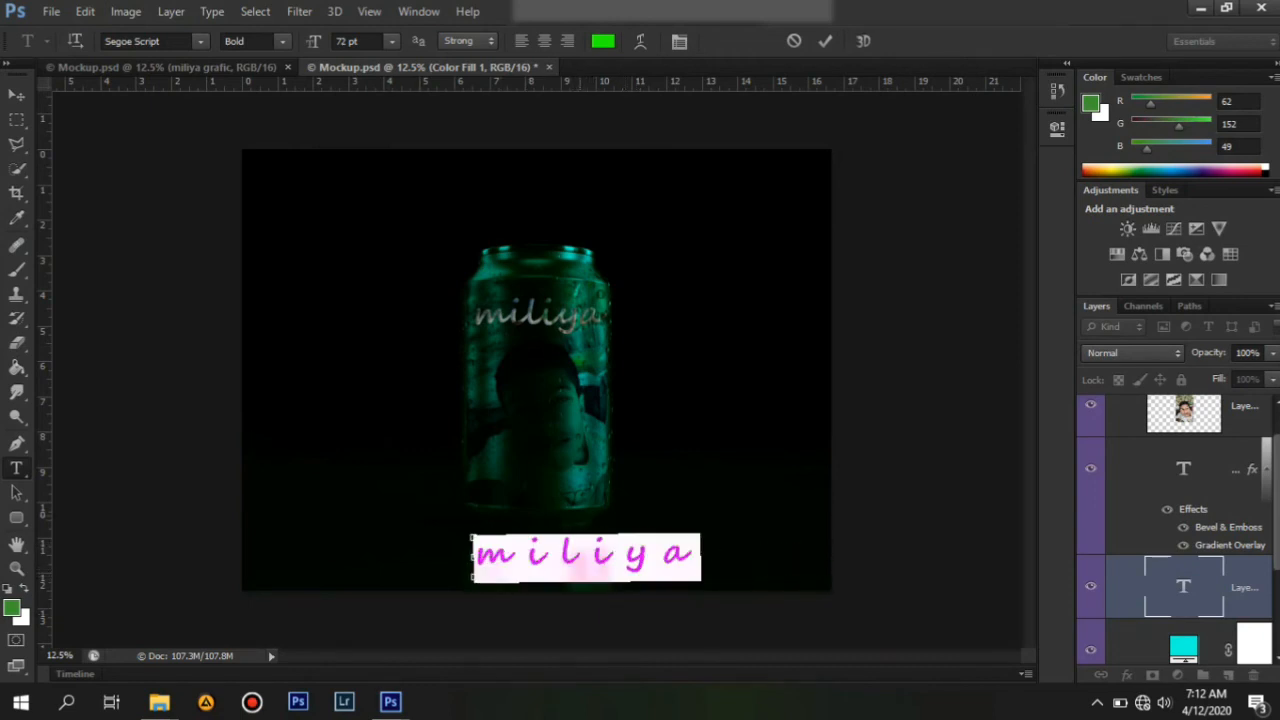
pyautogui.click(663, 559)
pyautogui.click(559, 556)
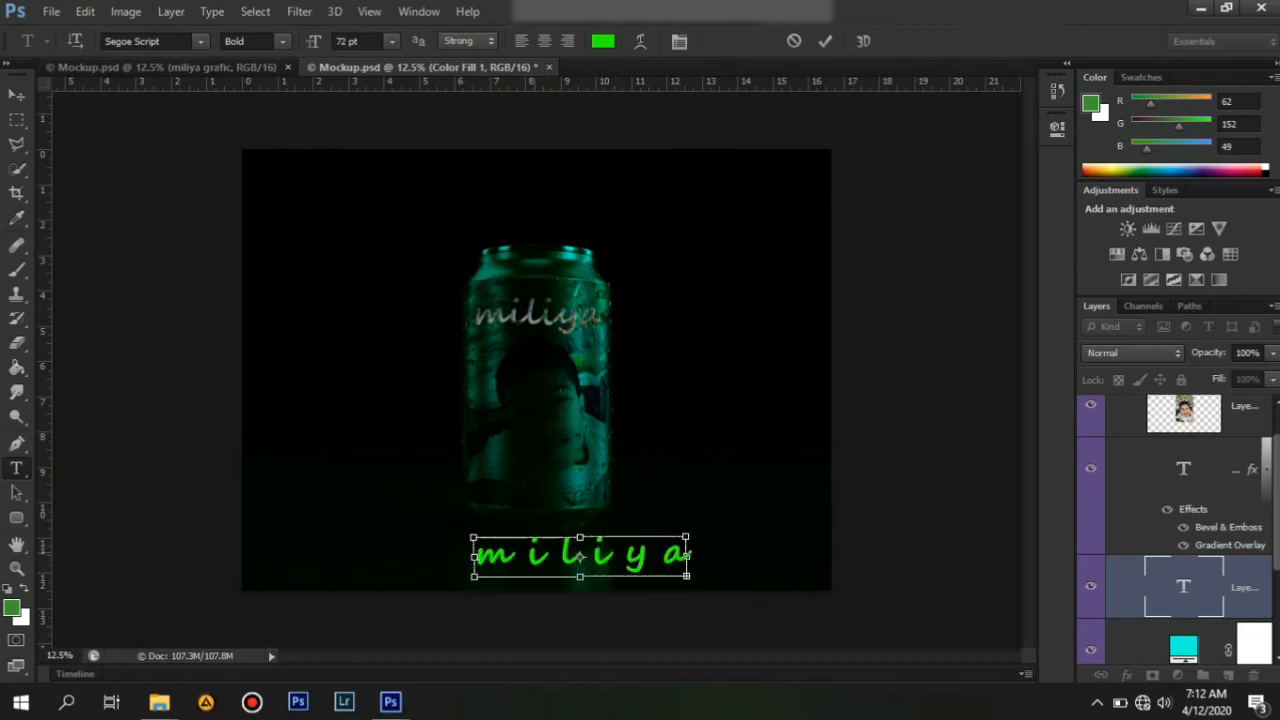
pyautogui.hotkey('ctrl', 'a')
pyautogui.click(392, 41)
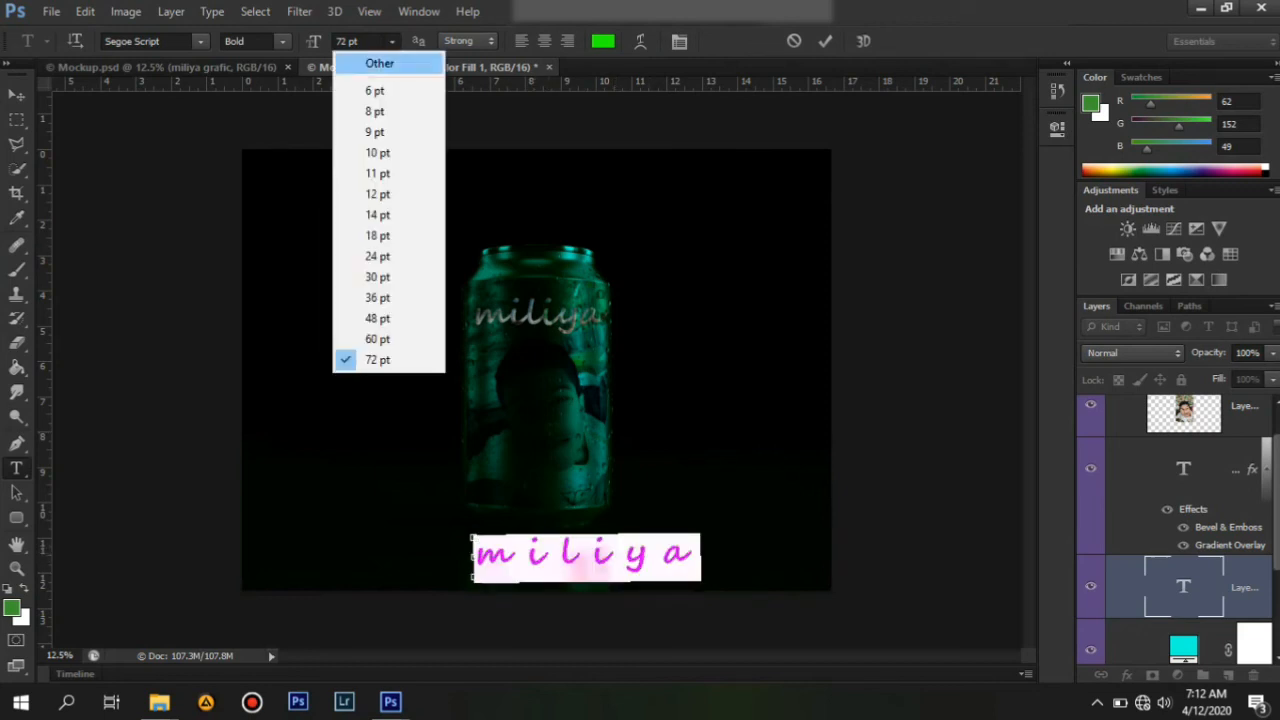
pyautogui.click(377, 277)
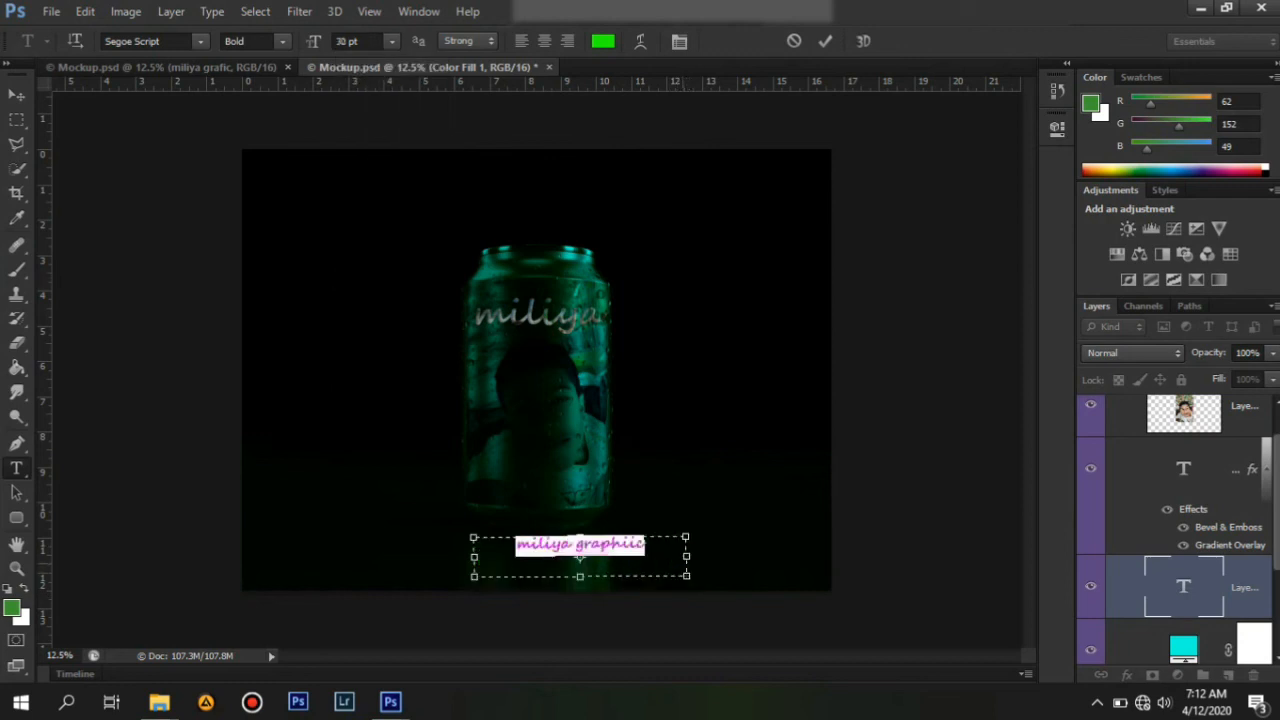
# Widen the caption text box and set the caption's font to Stencil Std.
pyautogui.moveTo(686, 556); pyautogui.dragTo(820, 555)
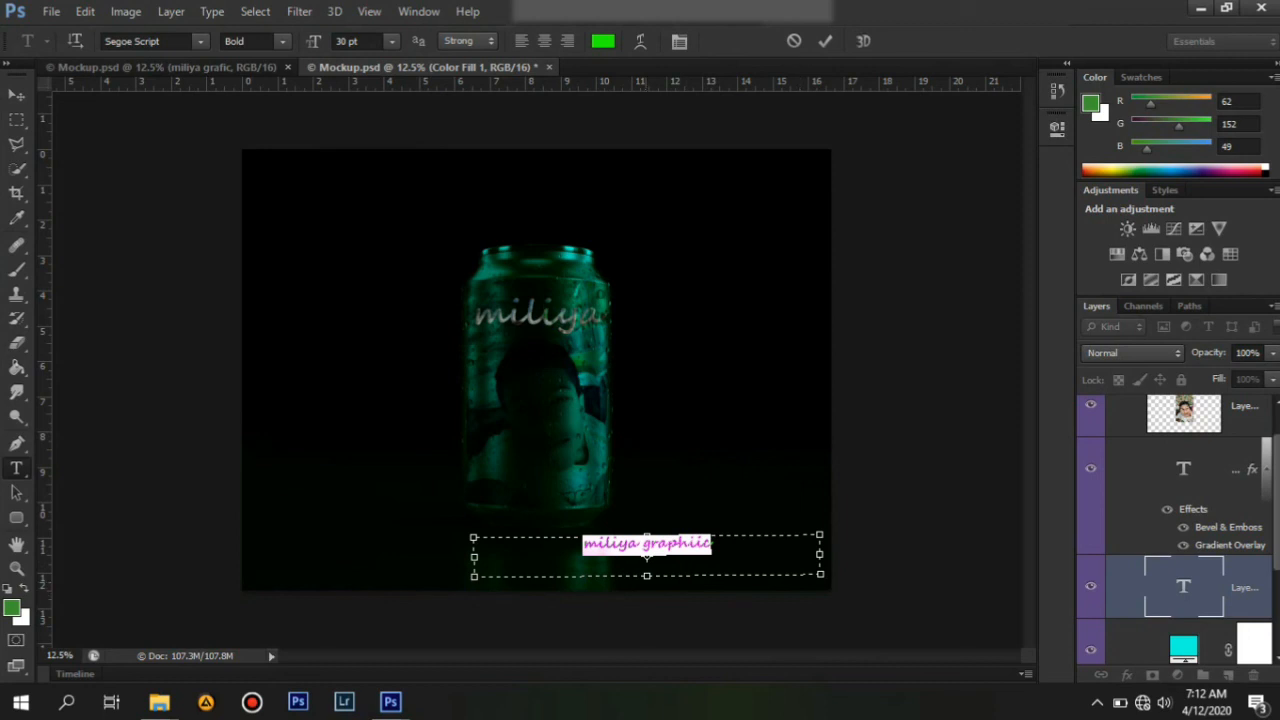
pyautogui.click(646, 550)
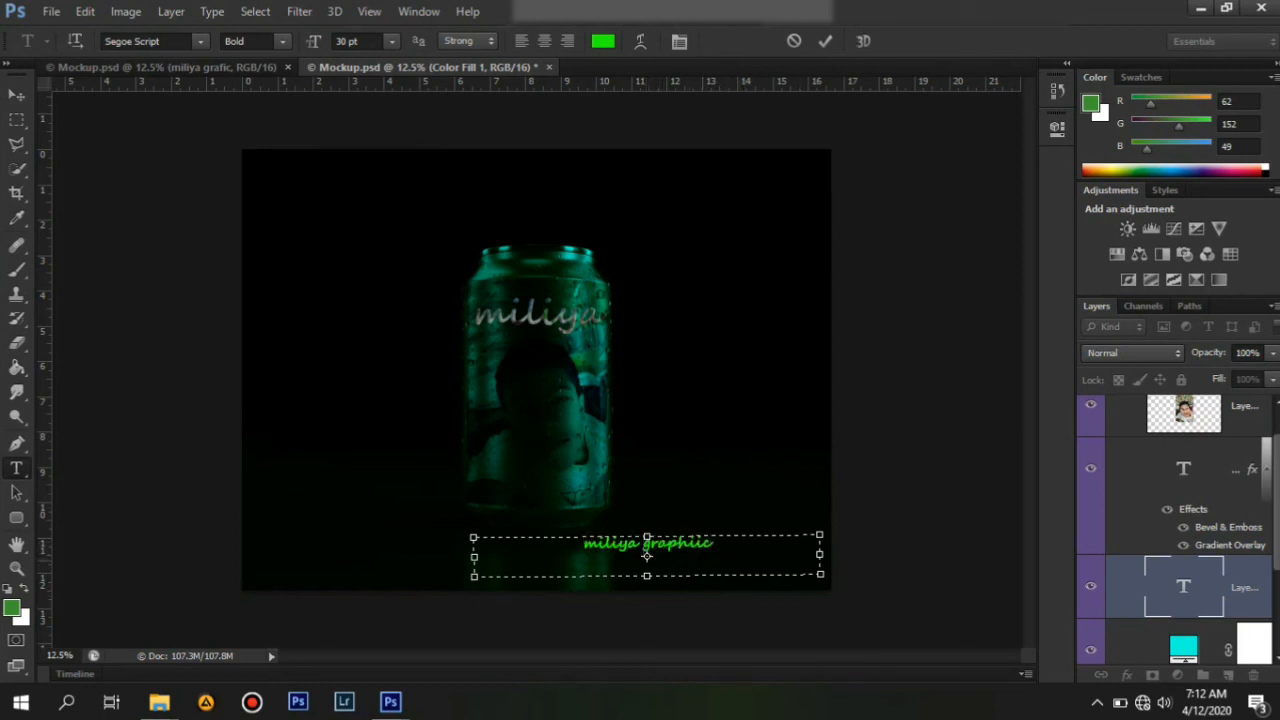
pyautogui.moveTo(652, 546); pyautogui.dragTo(582, 546)
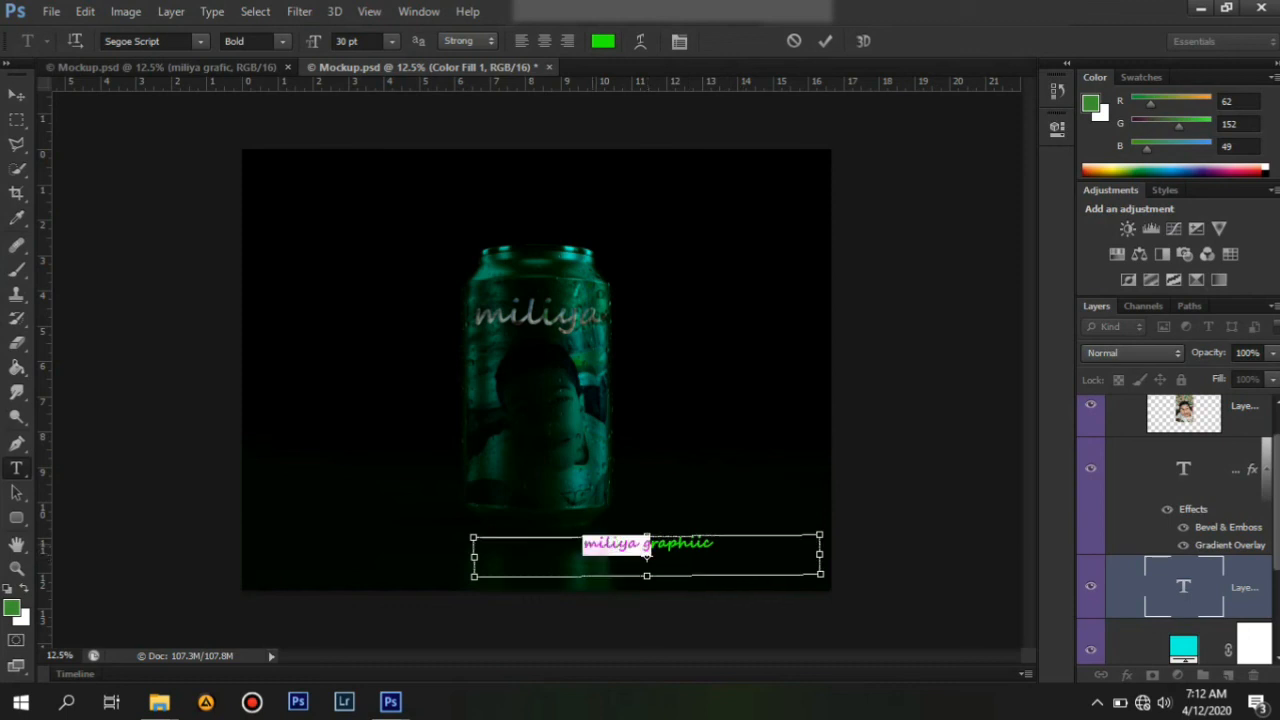
pyautogui.hotkey('ctrl', 'a')
pyautogui.click(201, 41)
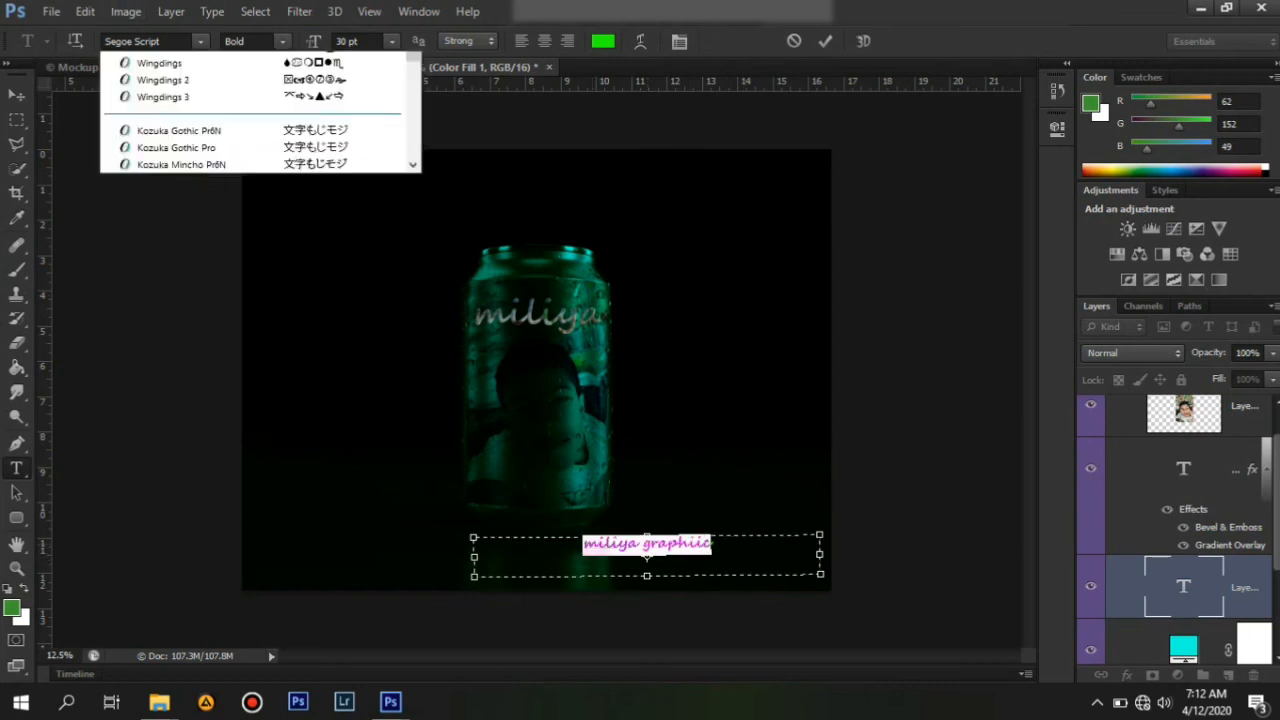
pyautogui.click(160, 230)
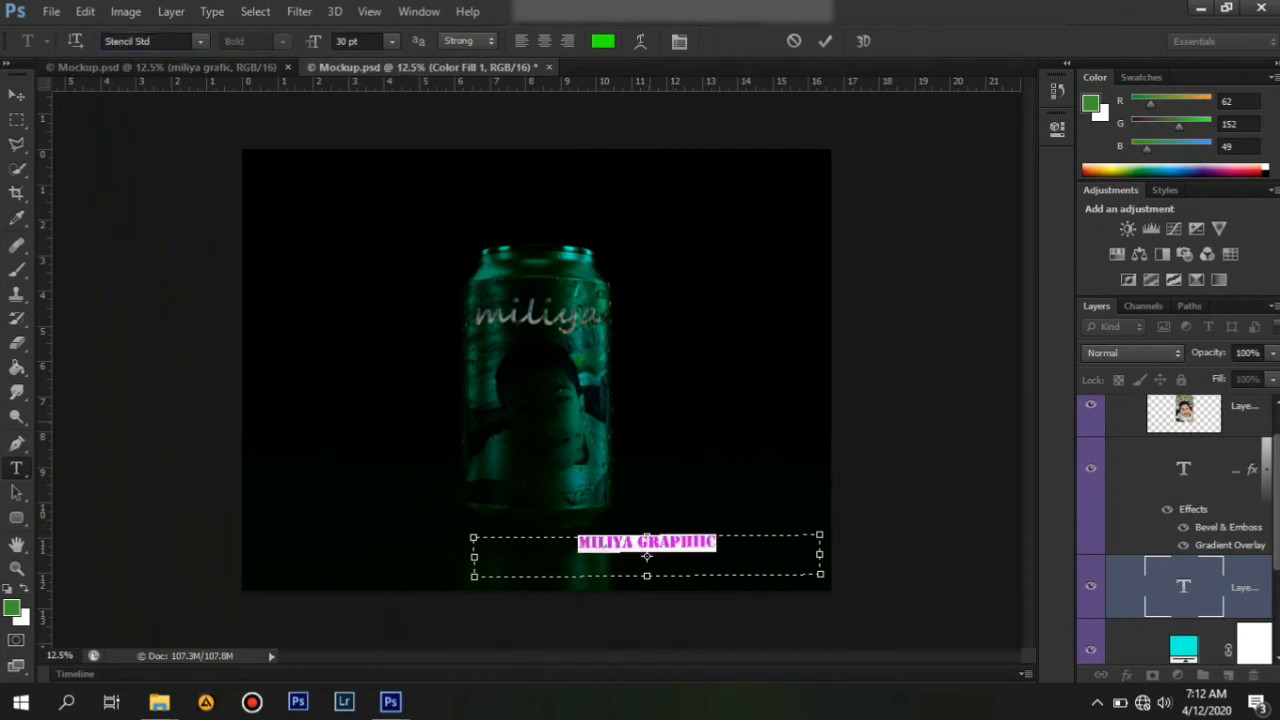
# Replace the caption with MILIYA GRAPHIC, commit it, save the document and minimize the window.
pyautogui.press('BackSpace')
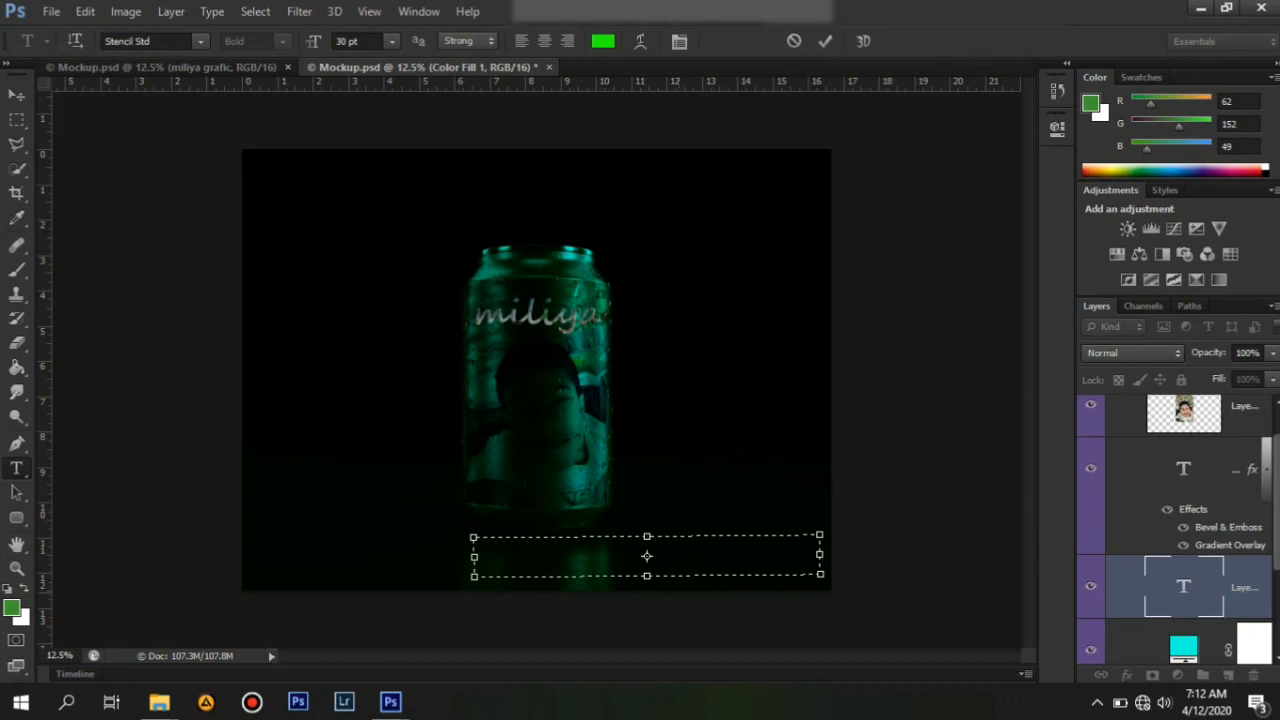
pyautogui.write('MILIYA GRA')
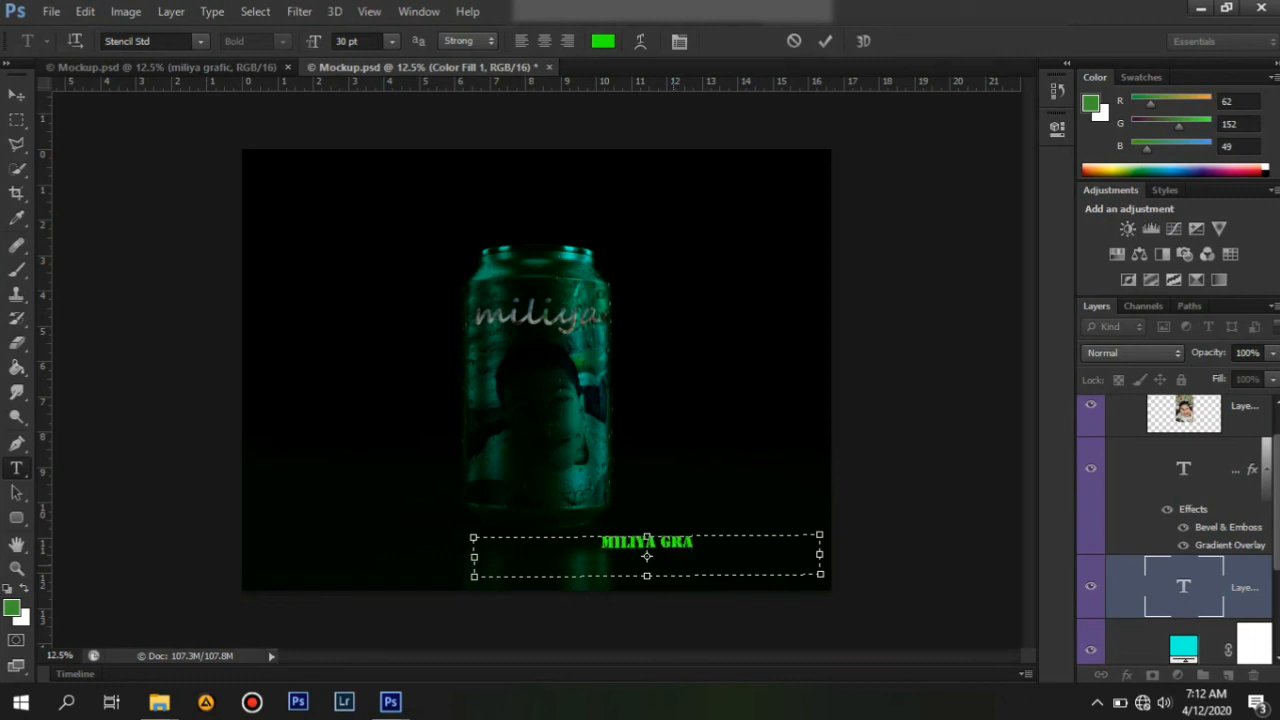
pyautogui.write('PHIC')
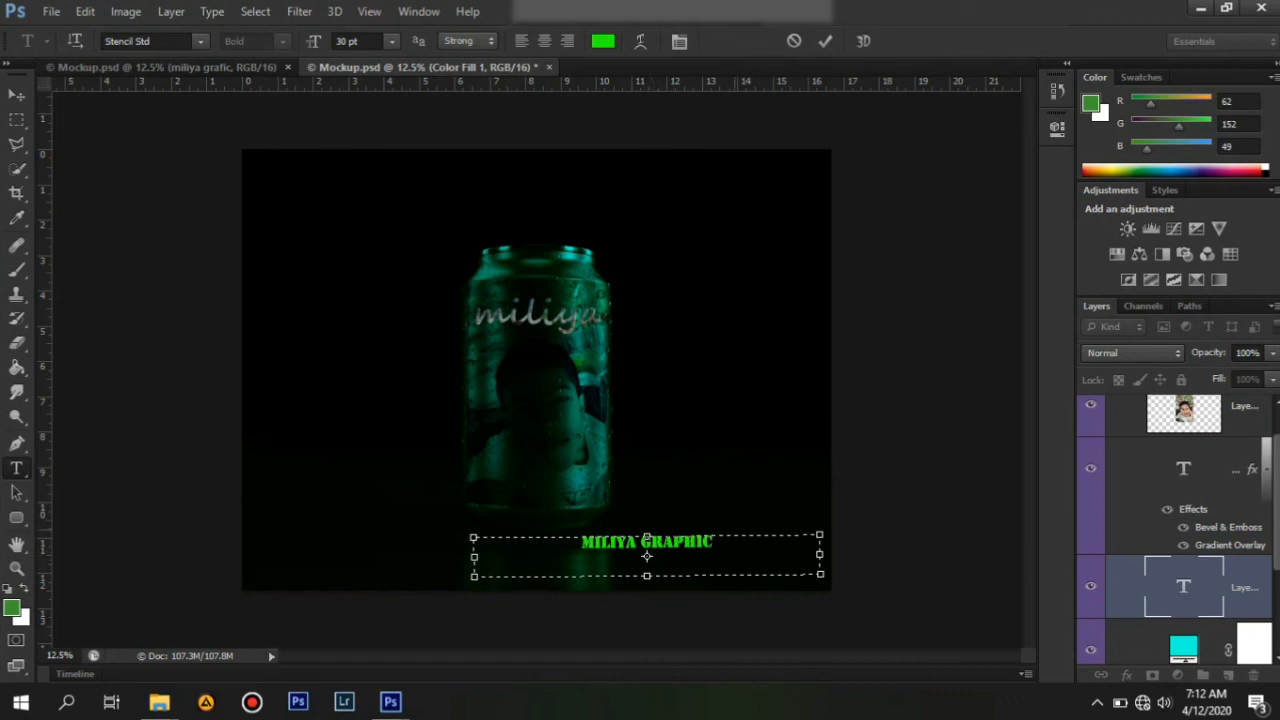
pyautogui.hotkey('ctrl', 'Return')
pyautogui.hotkey('ctrl', 's')
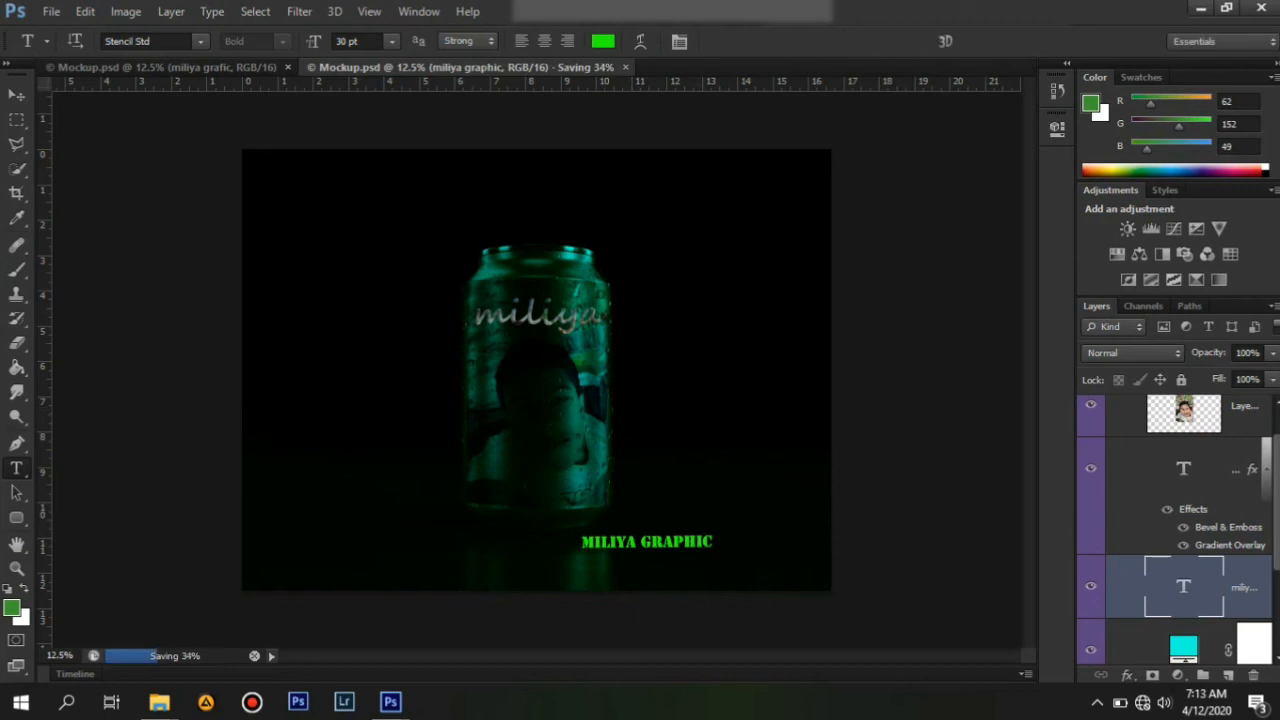
pyautogui.click(1198, 9)
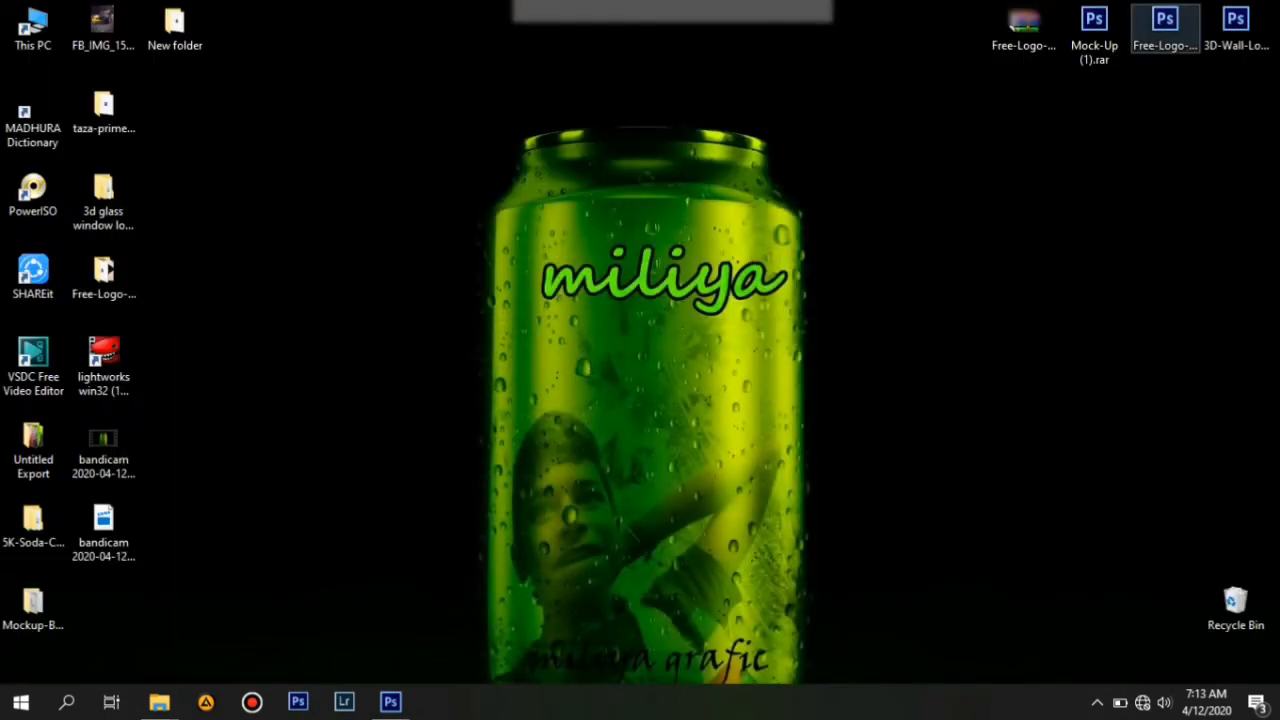